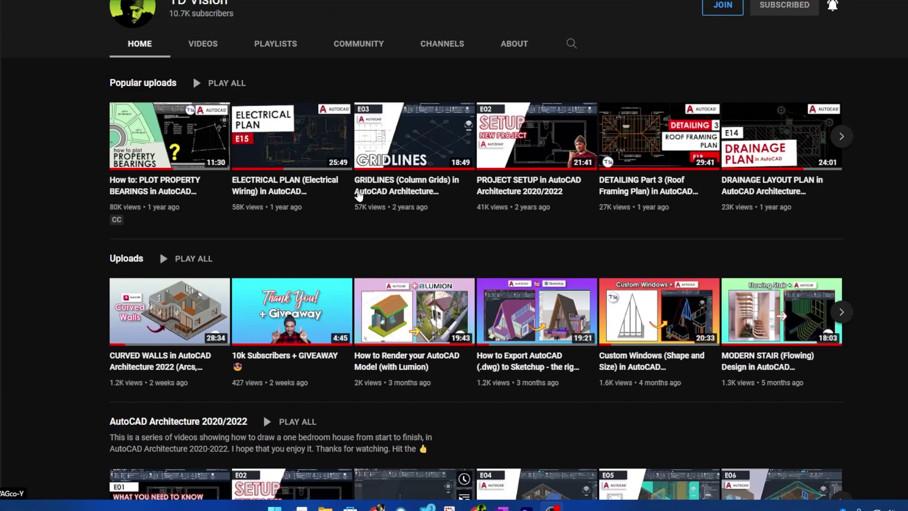
# Browse the uploaded videos on the TD Vision YouTube channel.
pyautogui.scroll(4, 192, 256)
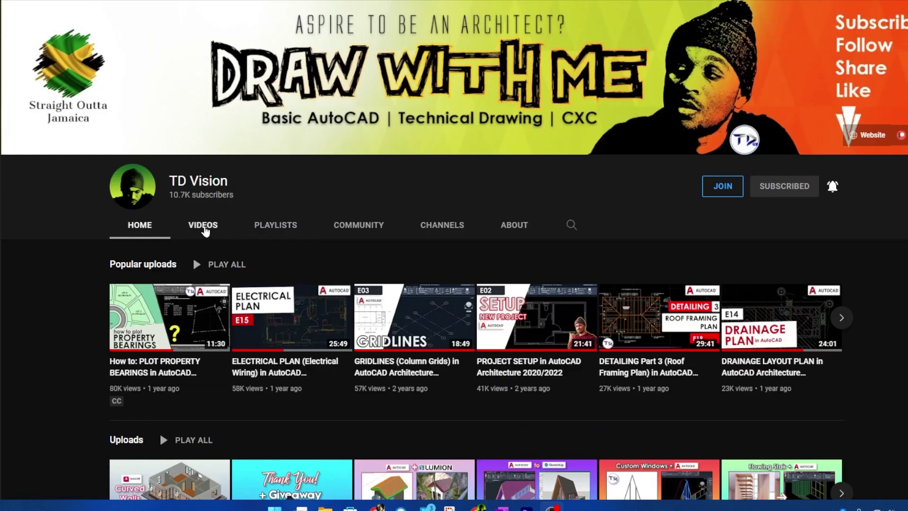
pyautogui.click(203, 226)
pyautogui.scroll(-10, 286, 305)
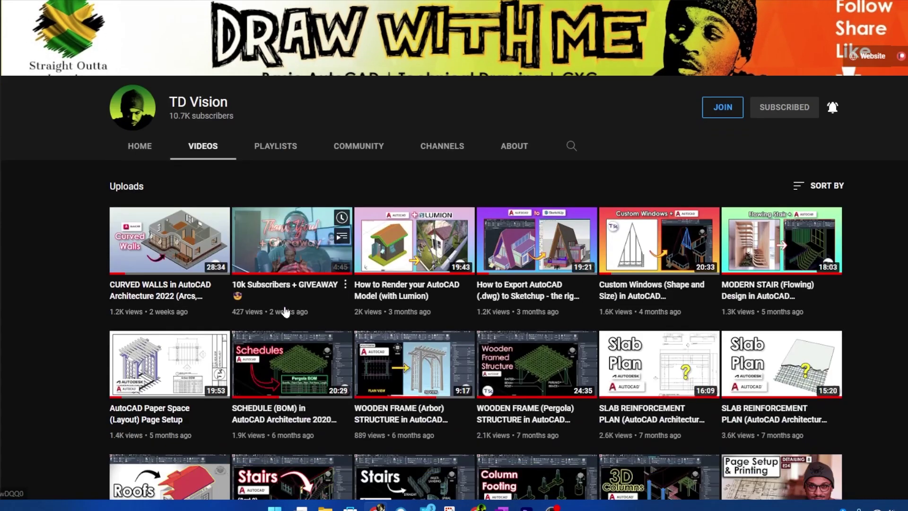
pyautogui.scroll(-10, 287, 306)
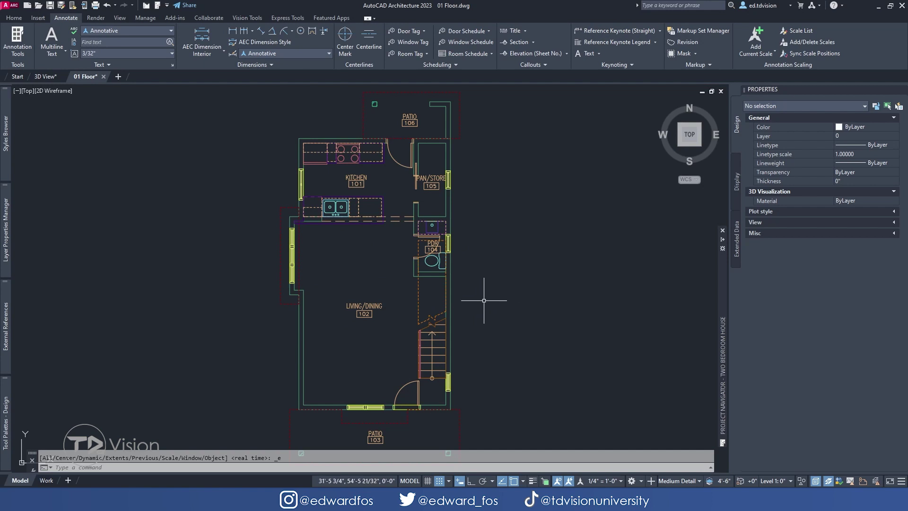
# Look at the house model in the 3D View drawing, and return to the 01 Floor plan.
pyautogui.click(42, 78)
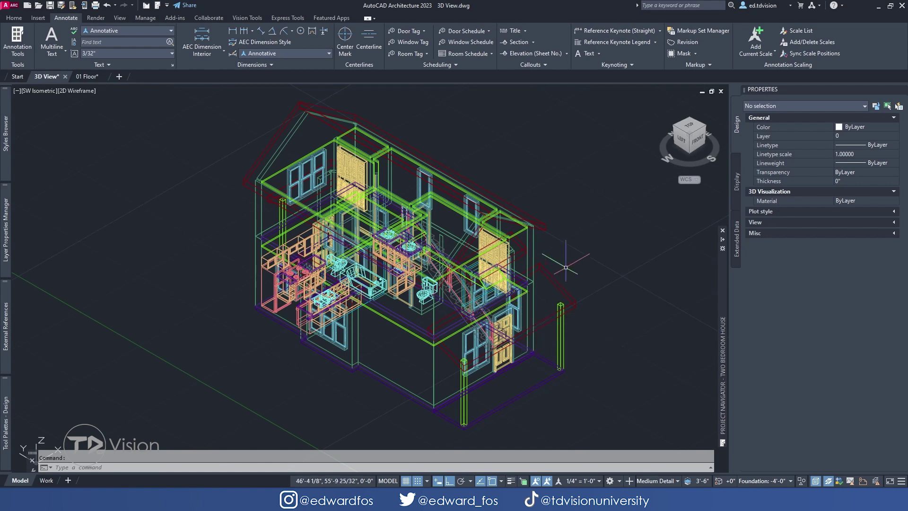
pyautogui.moveTo(91, 79)
pyautogui.click(90, 78)
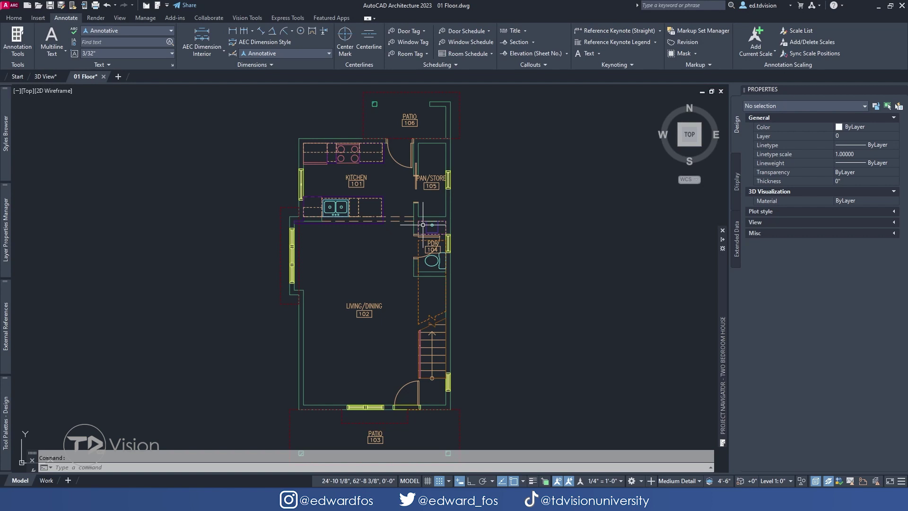
# Set the DIMLAYER system variable to G-Anno-Dims so new dimensions go on that layer.
pyautogui.click(14, 18)
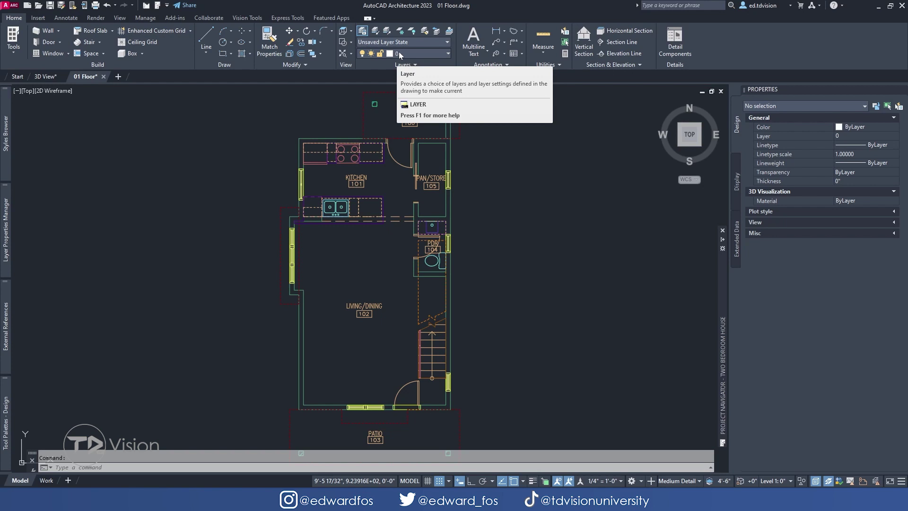
pyautogui.moveTo(4, 239)
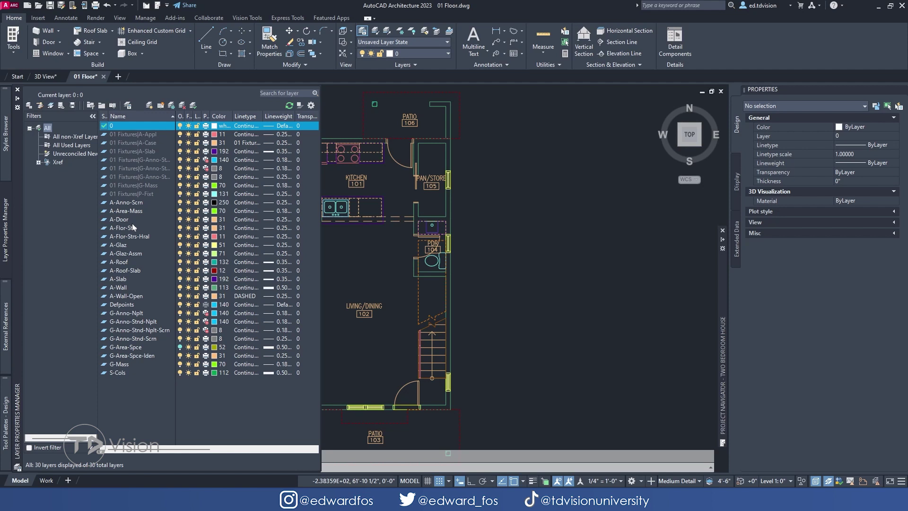
pyautogui.press('Escape')
pyautogui.write('dimlayer')
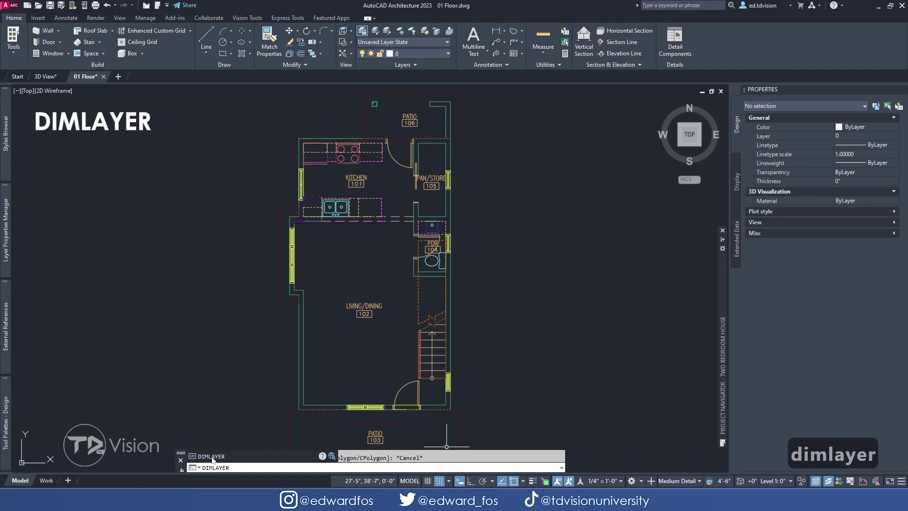
pyautogui.click(214, 457)
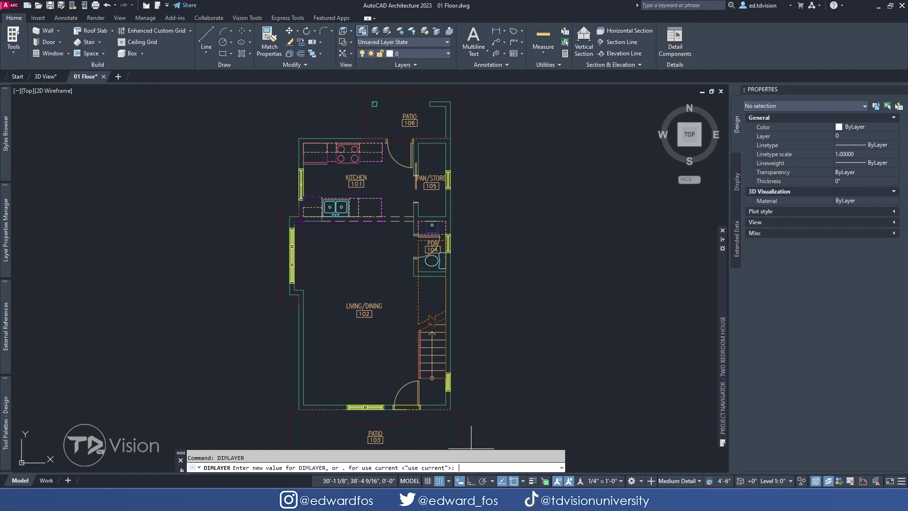
pyautogui.write('G-')
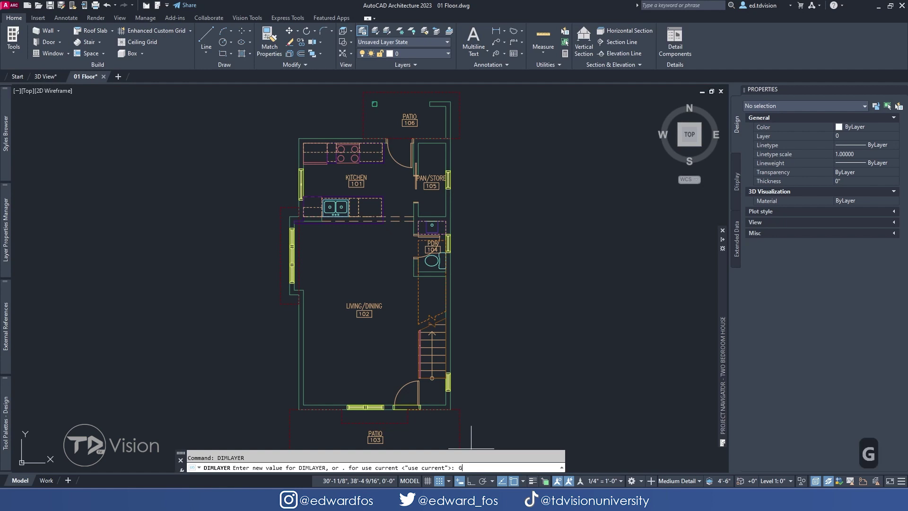
pyautogui.write('Anno')
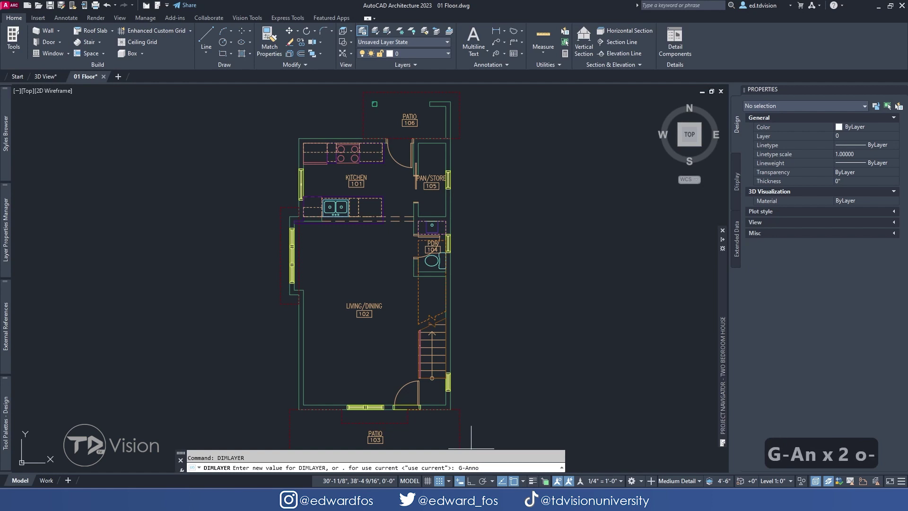
pyautogui.write('-Dims')
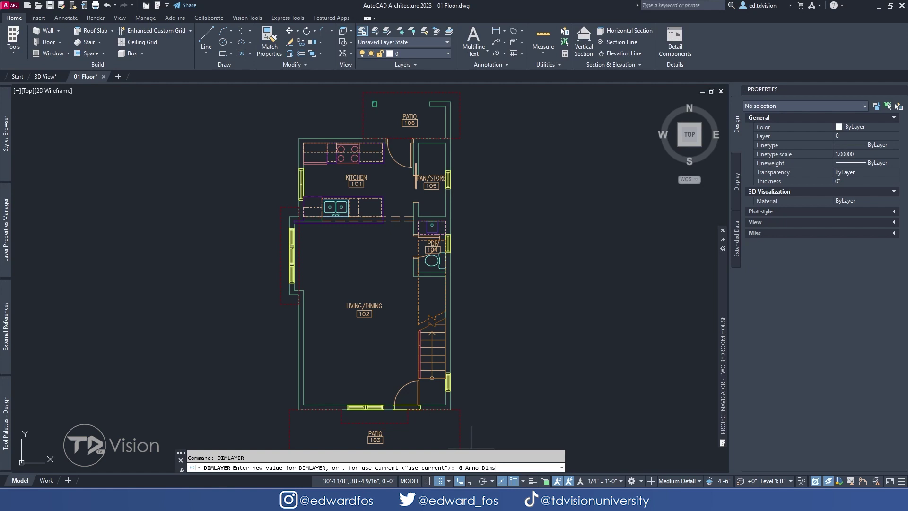
pyautogui.press('Return')
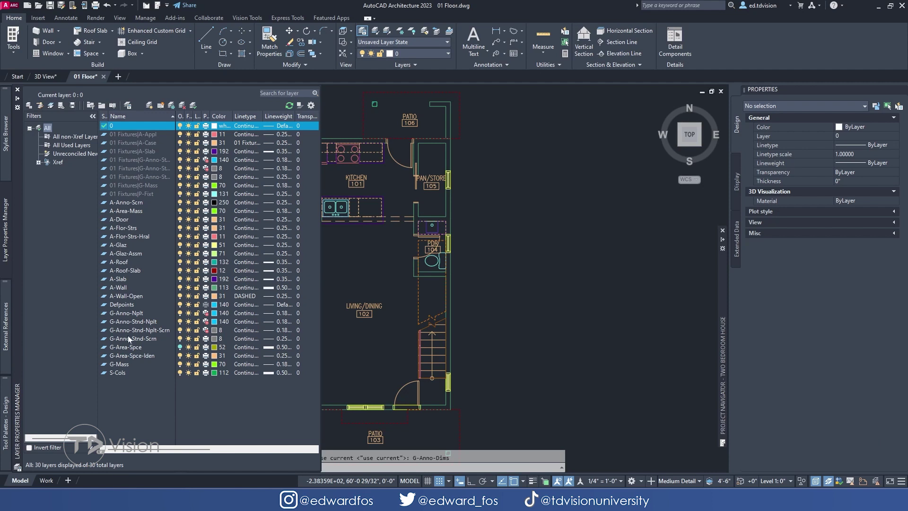
# Add a vertical linear dimension outside the kitchen's left wall, from the upper exterior corner to the window's upper edge.
pyautogui.click(526, 195)
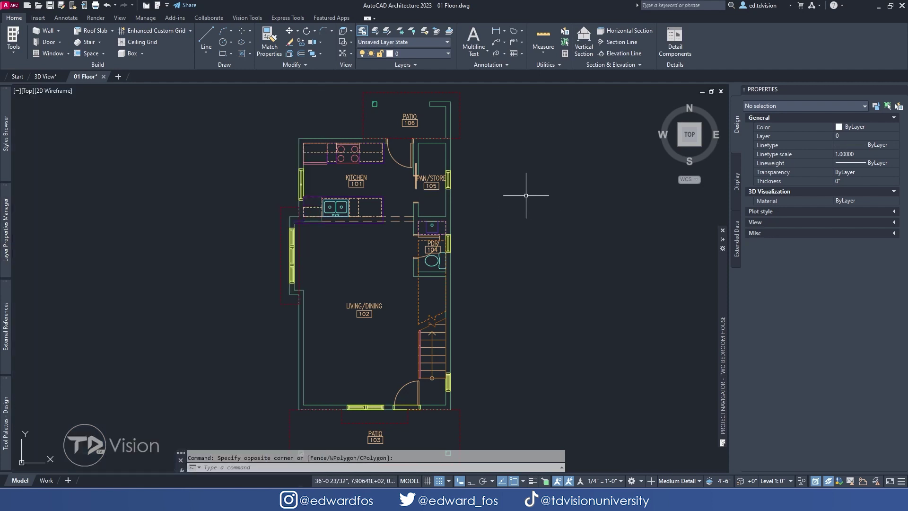
pyautogui.click(497, 33)
pyautogui.scroll(4, 276, 137)
pyautogui.click(332, 139)
pyautogui.scroll(5, 331, 142)
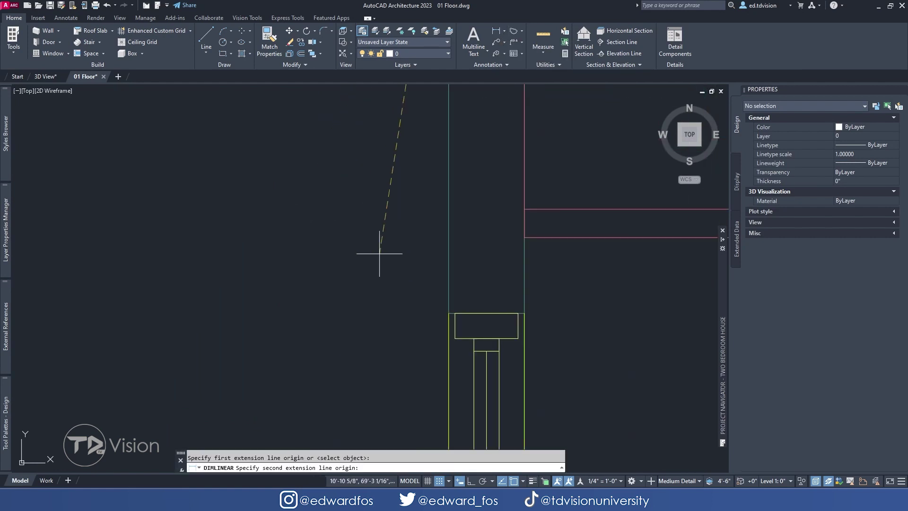
pyautogui.click(448, 313)
pyautogui.scroll(-5, 448, 313)
pyautogui.scroll(-3, 362, 287)
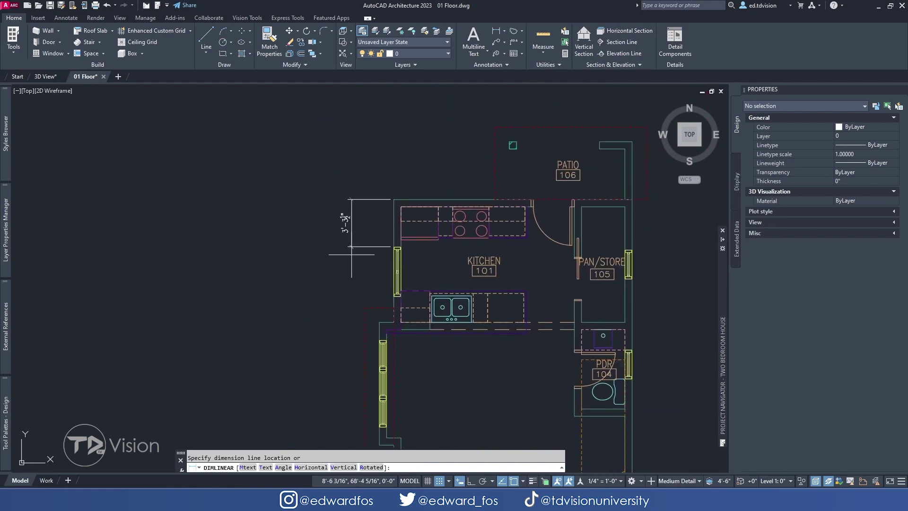
pyautogui.click(346, 247)
pyautogui.scroll(4, 354, 227)
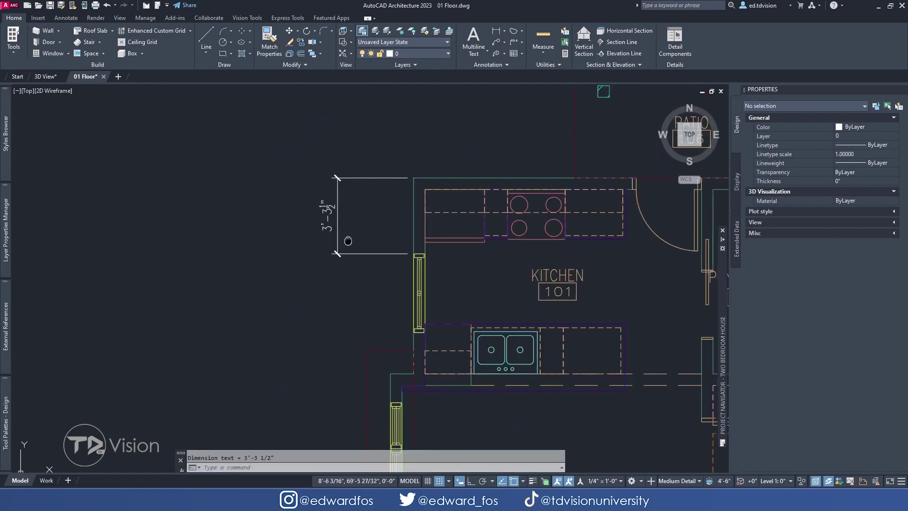
# Select the new kitchen wall dimension and change the G-Anno-Dims layer's color to index color 201.
pyautogui.click(346, 238)
pyautogui.click(285, 189)
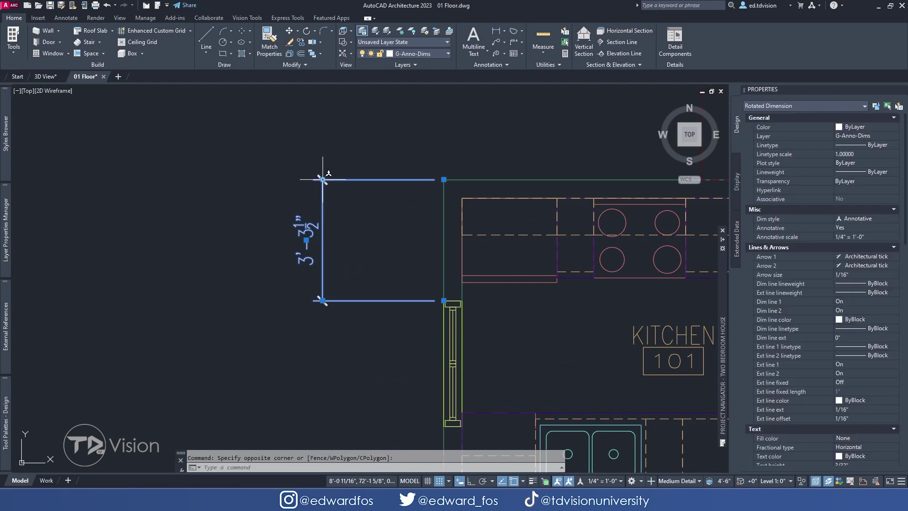
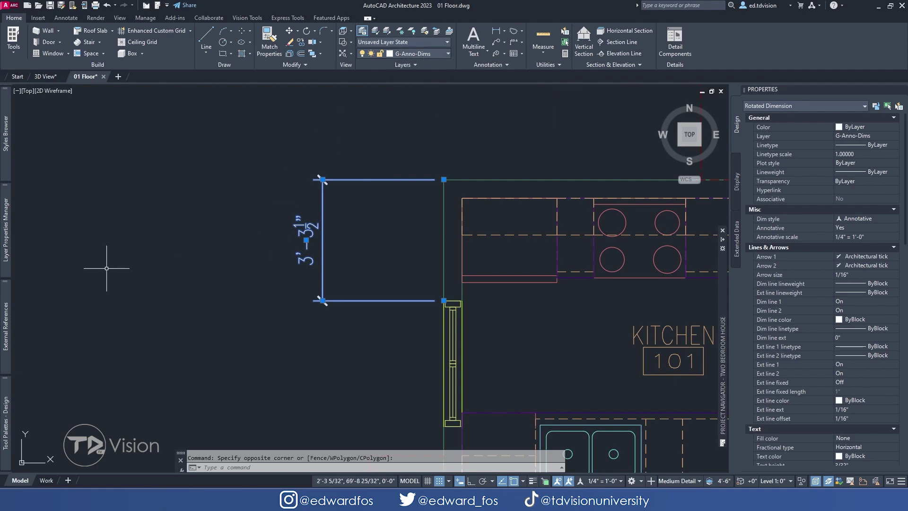
pyautogui.moveTo(6, 254)
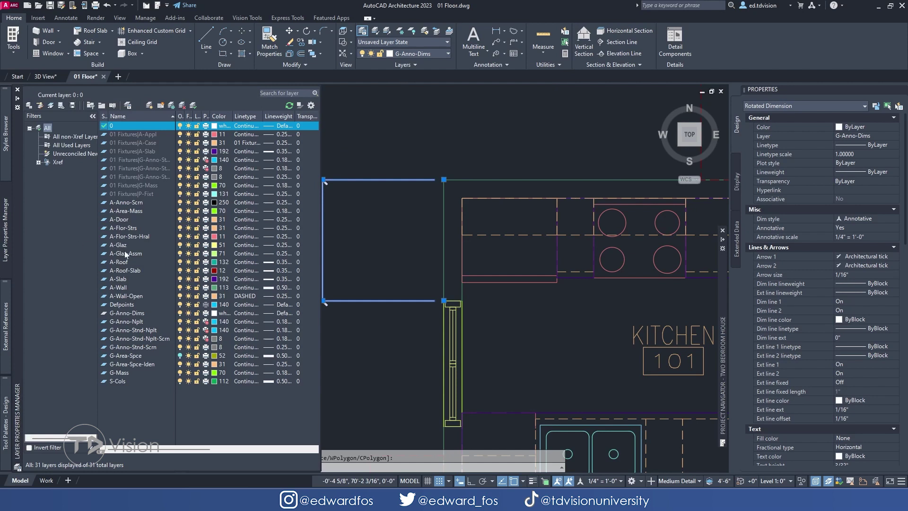
pyautogui.click(129, 313)
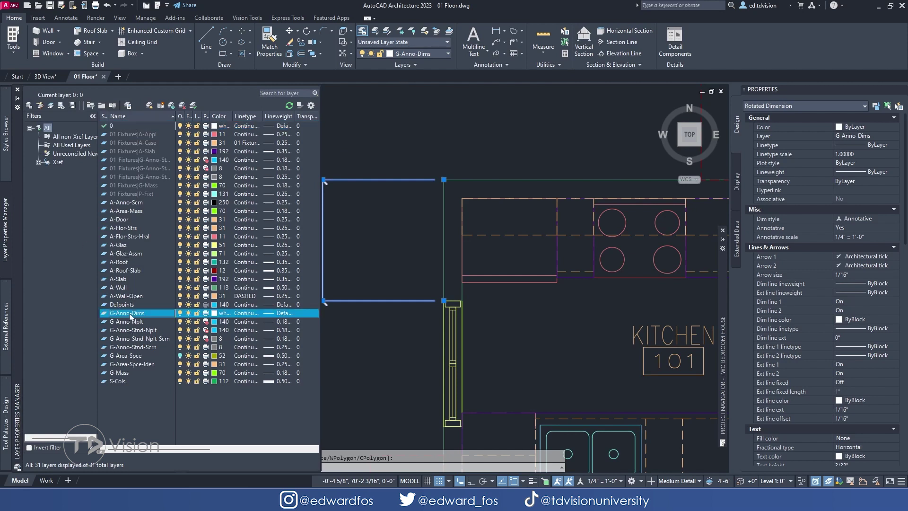
pyautogui.click(214, 313)
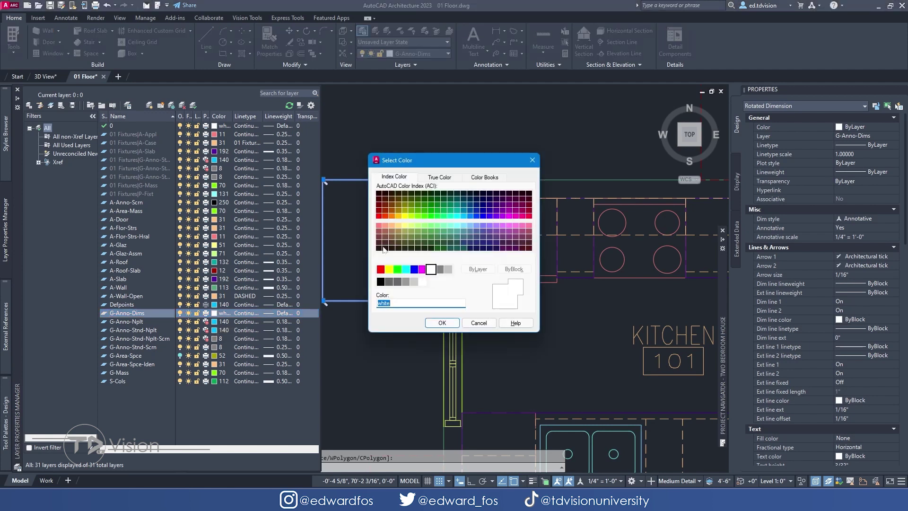
pyautogui.click(503, 226)
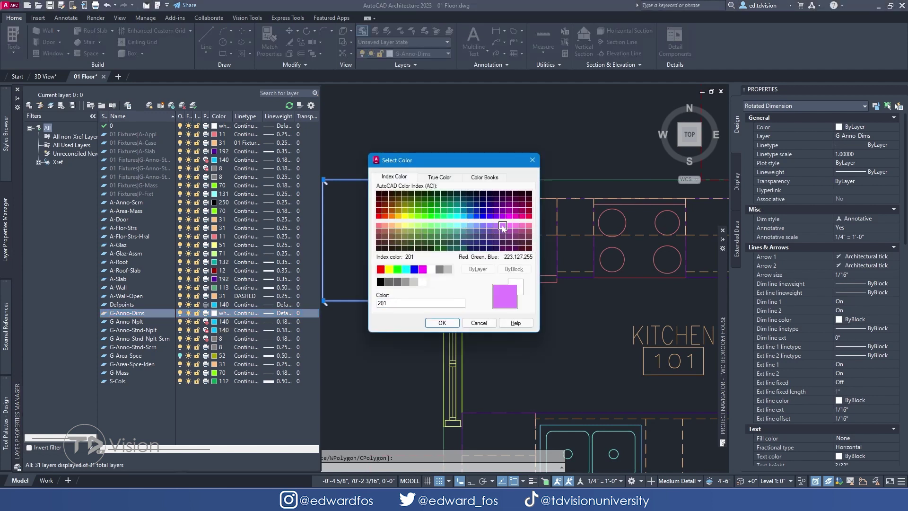
pyautogui.click(441, 322)
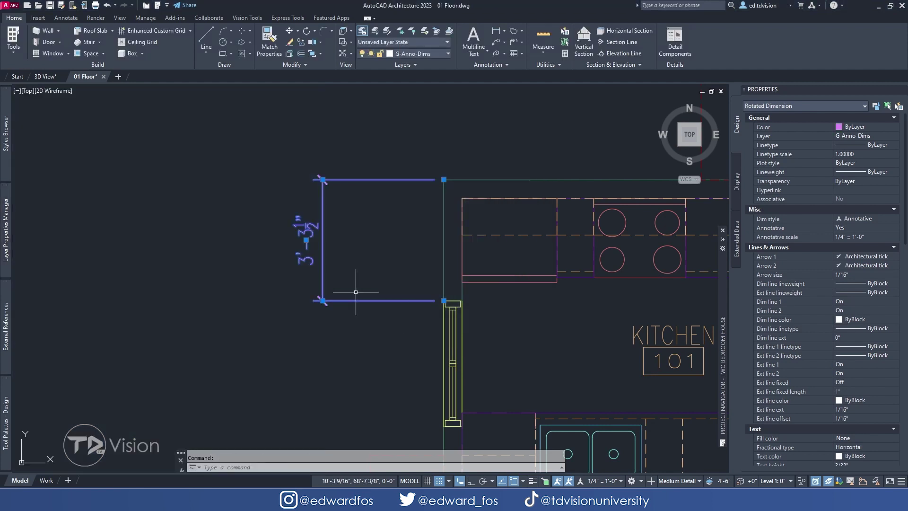
# Set the G-Anno-Dims layer's lineweight to 0.18 mm and deselect the dimension.
pyautogui.moveTo(3, 253)
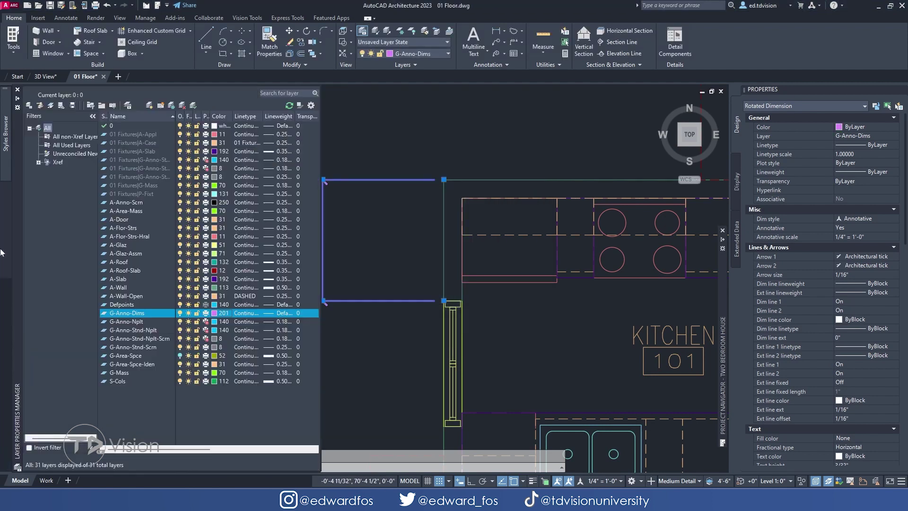
pyautogui.click(271, 314)
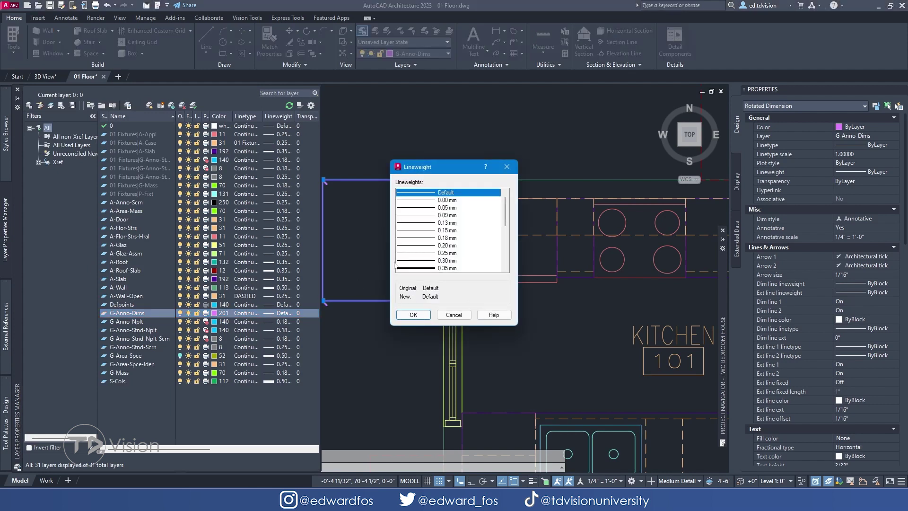
pyautogui.click(435, 238)
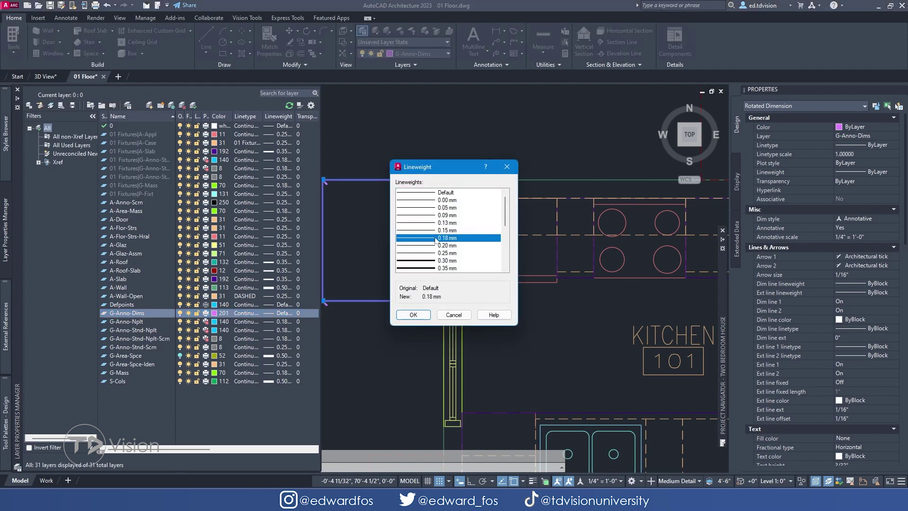
pyautogui.click(413, 315)
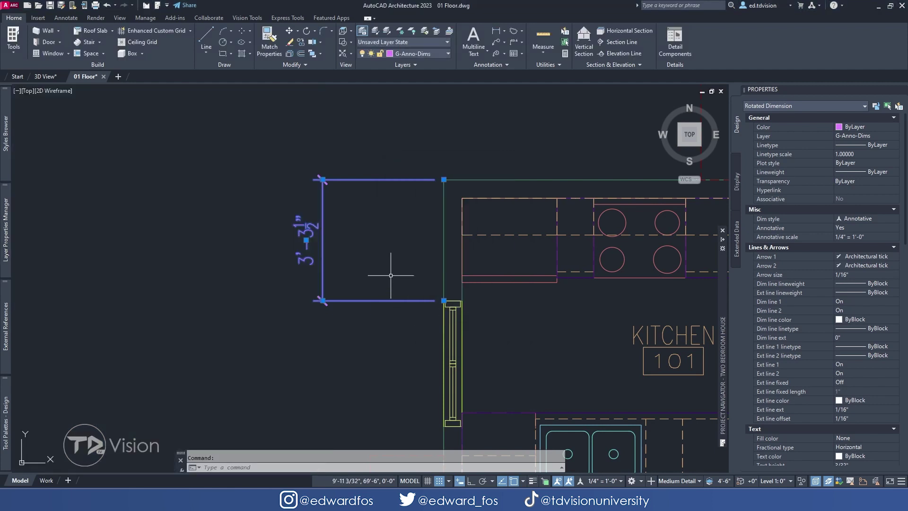
pyautogui.press('Escape')
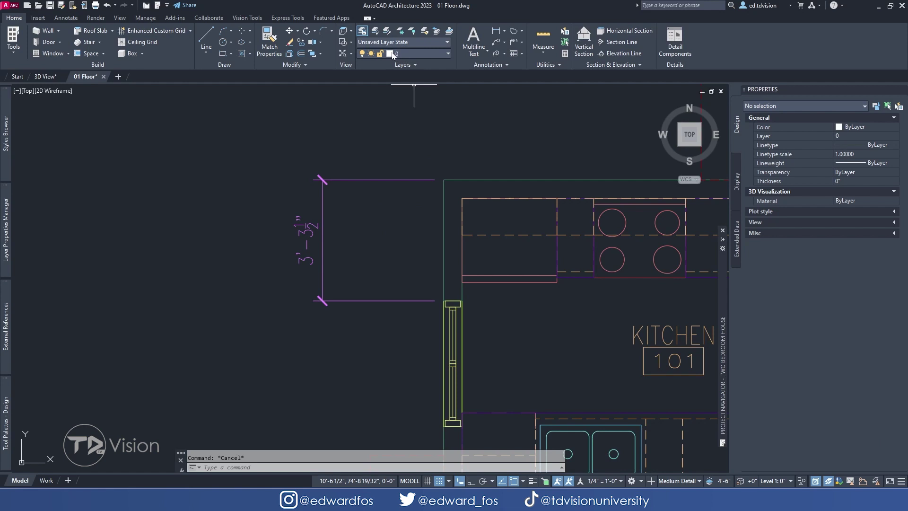
# Add a linear dimension across the kitchen's left window, in line with the existing wall dimension above it.
pyautogui.scroll(-3, 414, 90)
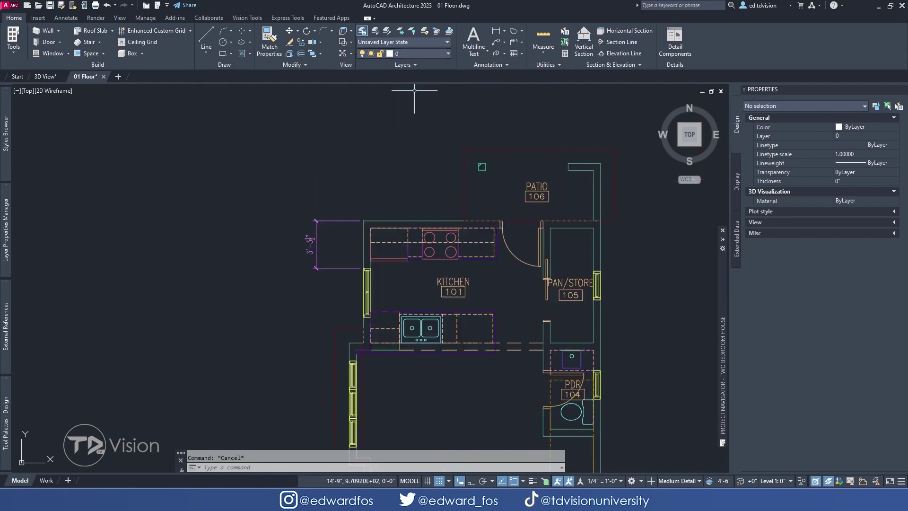
pyautogui.click(495, 33)
pyautogui.moveTo(348, 315); pyautogui.dragTo(368, 267, button='middle')
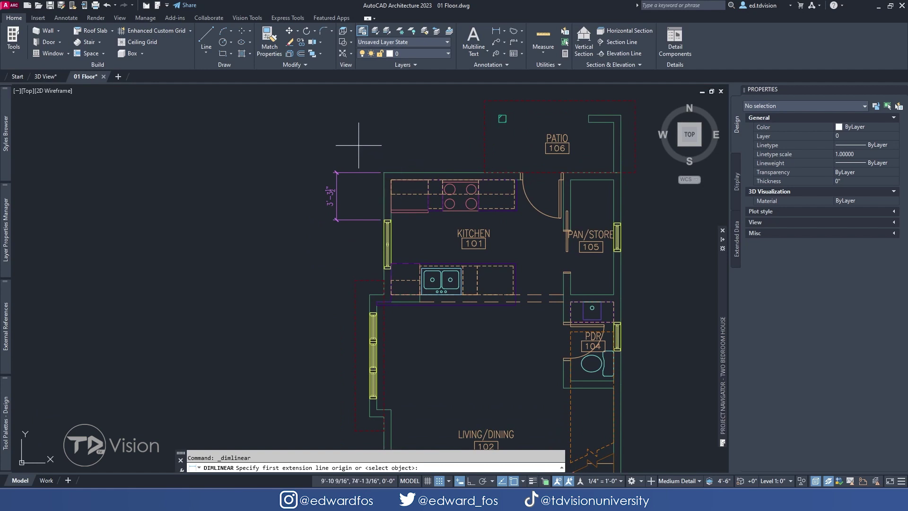
pyautogui.scroll(3, 400, 195)
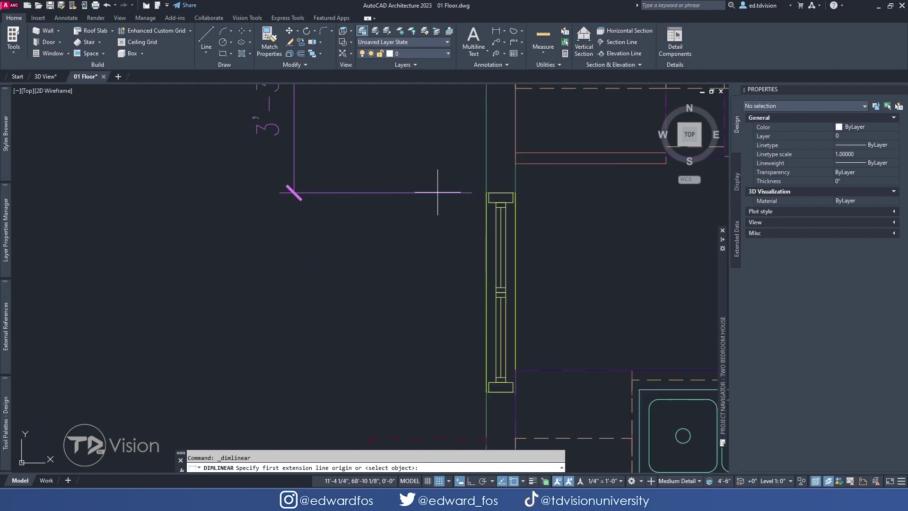
pyautogui.click(486, 192)
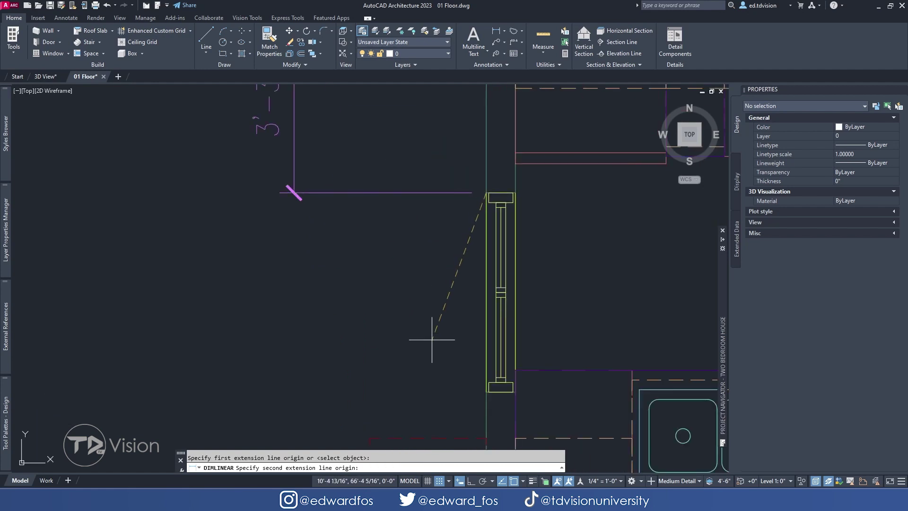
pyautogui.click(486, 392)
pyautogui.click(297, 220)
pyautogui.scroll(-4, 325, 236)
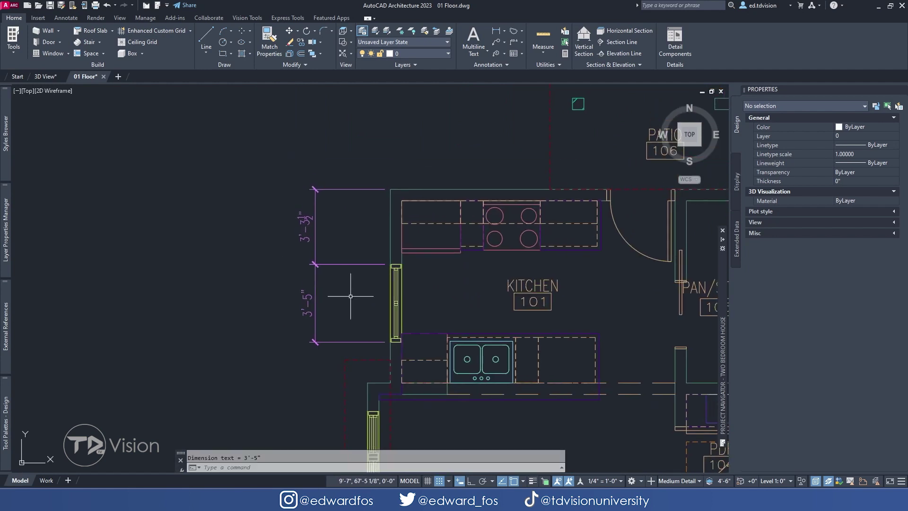
pyautogui.moveTo(355, 294); pyautogui.dragTo(327, 297, button='middle')
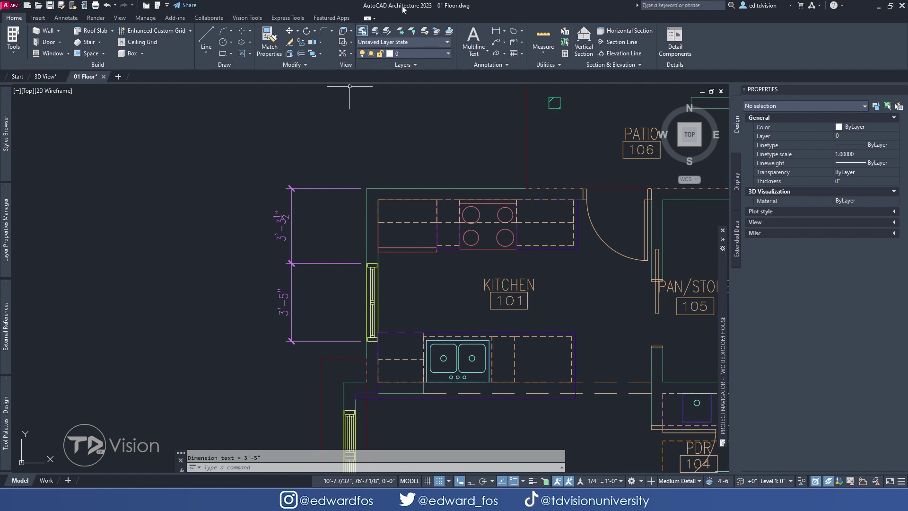
# Check the layer override used for new dimensions and examine its list of available layers without changing it.
pyautogui.click(66, 18)
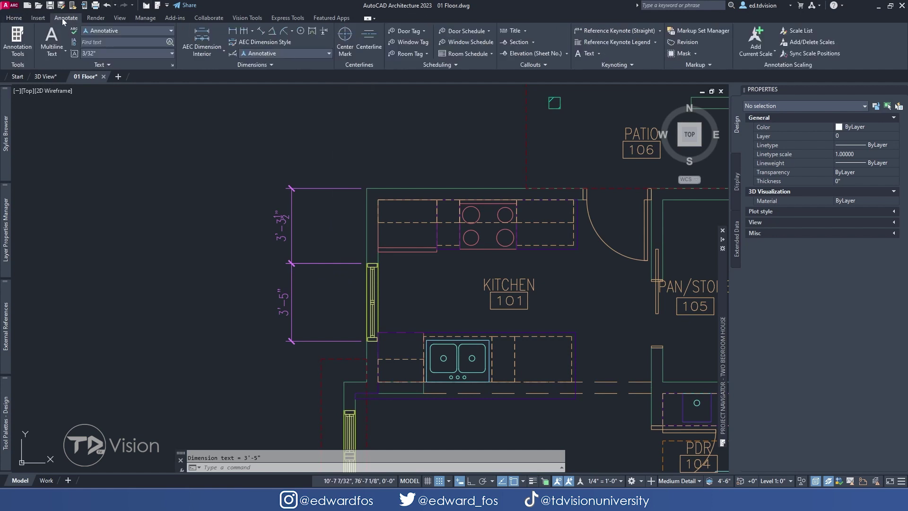
pyautogui.click(265, 64)
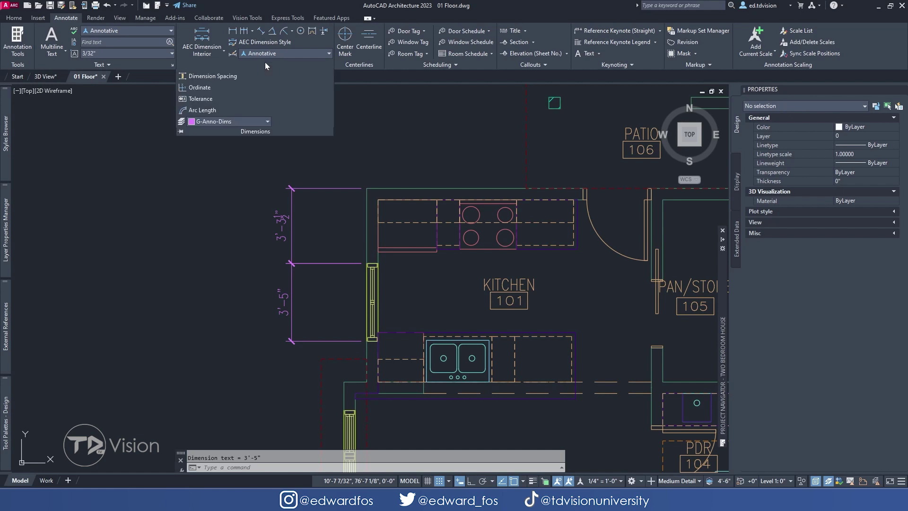
pyautogui.click(232, 121)
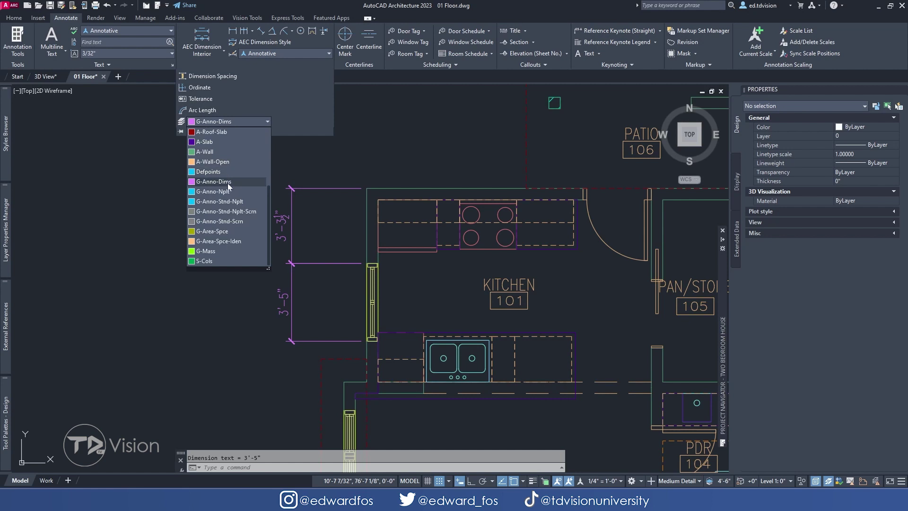
pyautogui.scroll(2, 231, 211)
pyautogui.scroll(-2, 230, 210)
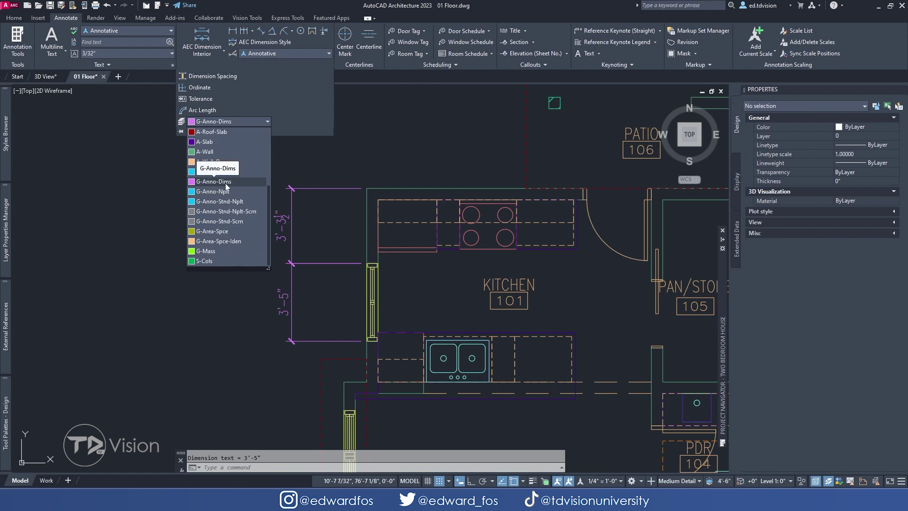
pyautogui.click(231, 124)
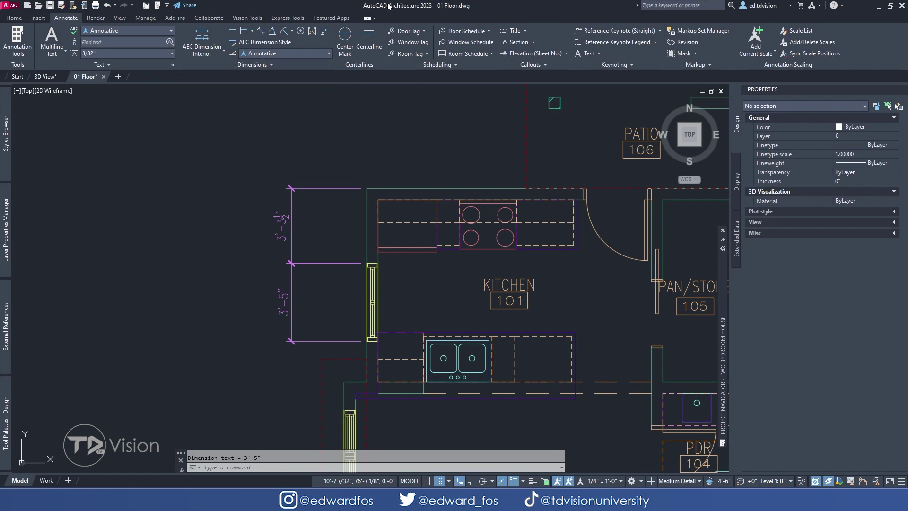
pyautogui.click(271, 65)
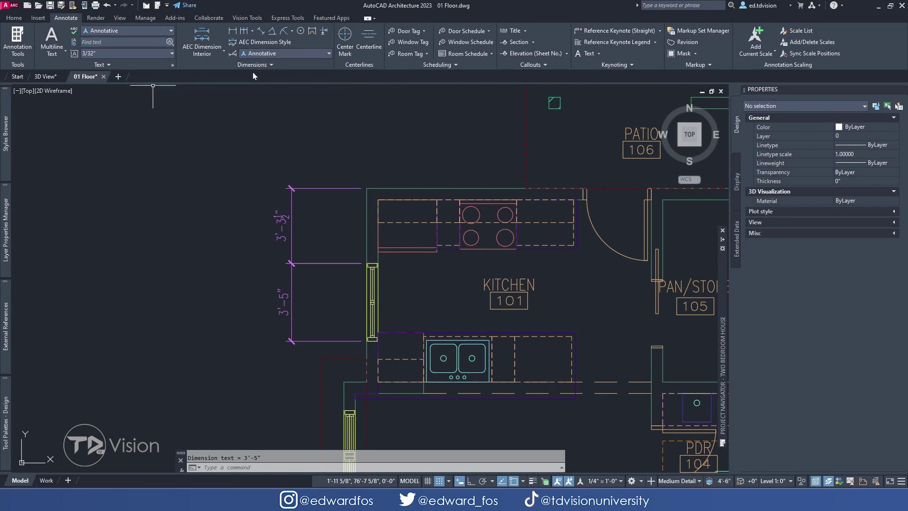
pyautogui.press('Escape')
pyautogui.press('Escape')
# Select the dimension beside the kitchen's upper-left corner and stretch its dimension line closer to the wall, out of its chain.
pyautogui.scroll(3, 332, 237)
pyautogui.scroll(-3, 331, 237)
pyautogui.scroll(3, 361, 246)
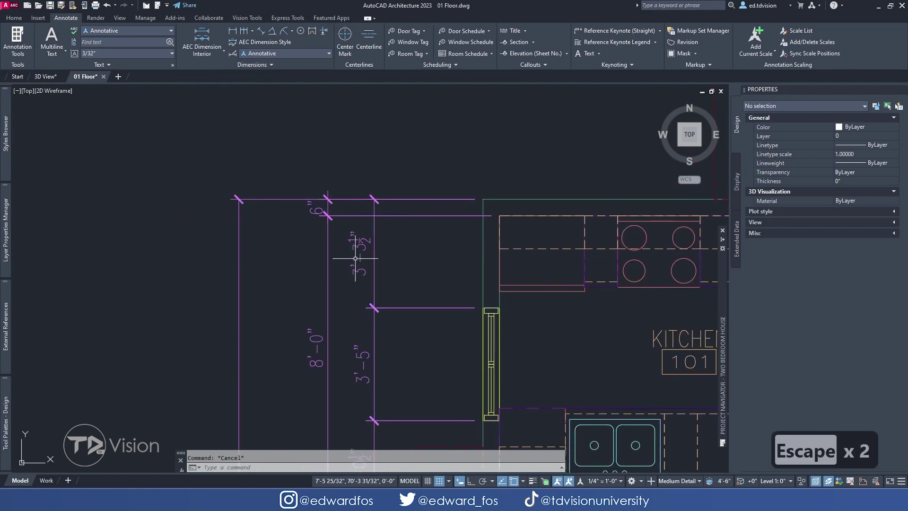
pyautogui.click(374, 237)
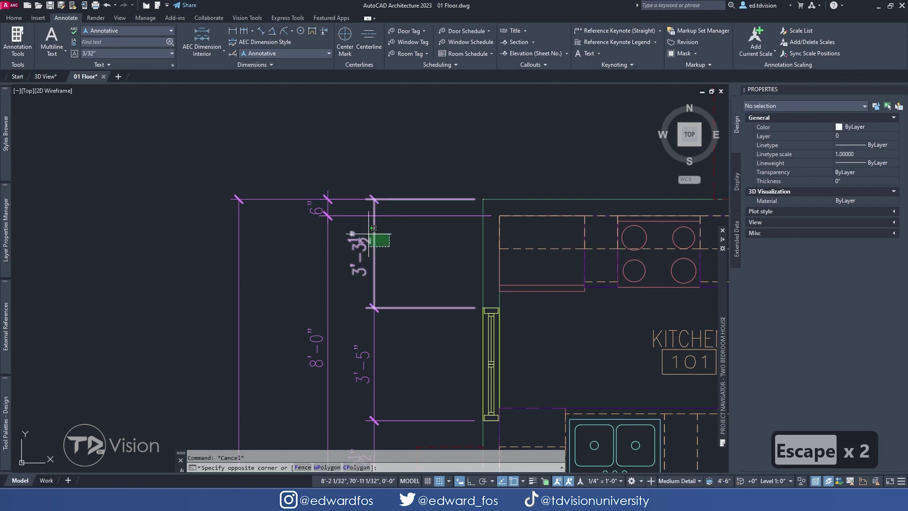
pyautogui.click(362, 230)
pyautogui.click(362, 230)
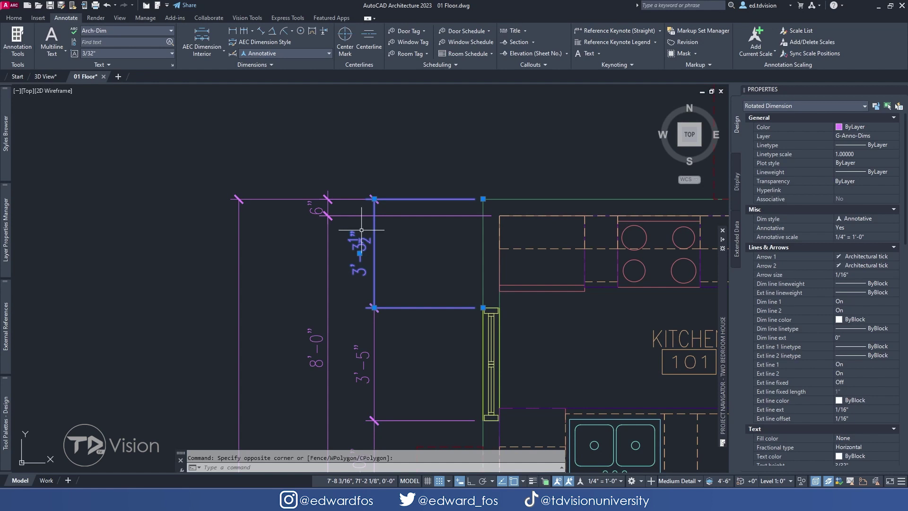
pyautogui.scroll(3, 362, 230)
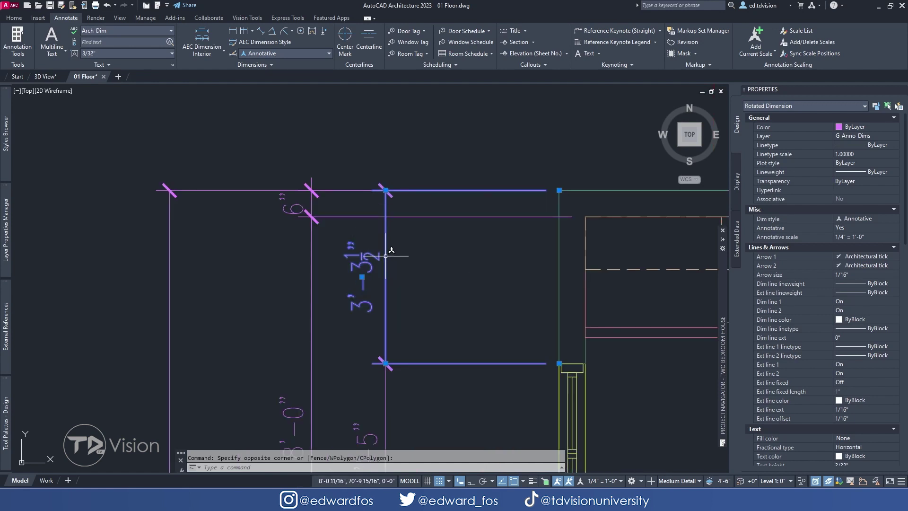
pyautogui.moveTo(385, 191)
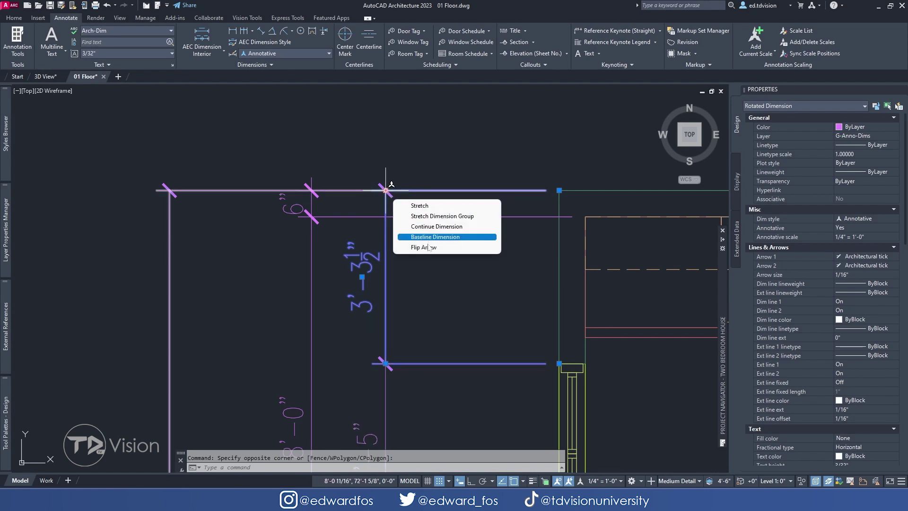
pyautogui.click(436, 209)
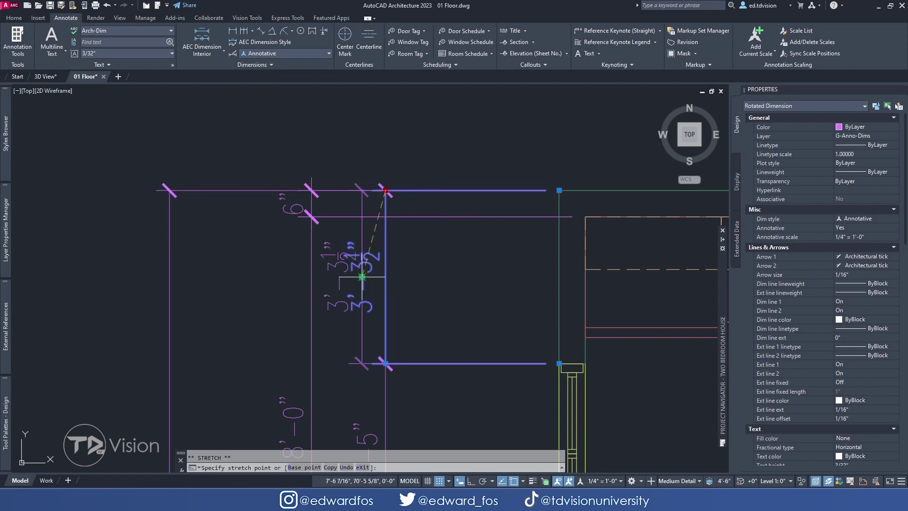
pyautogui.scroll(-2, 473, 273)
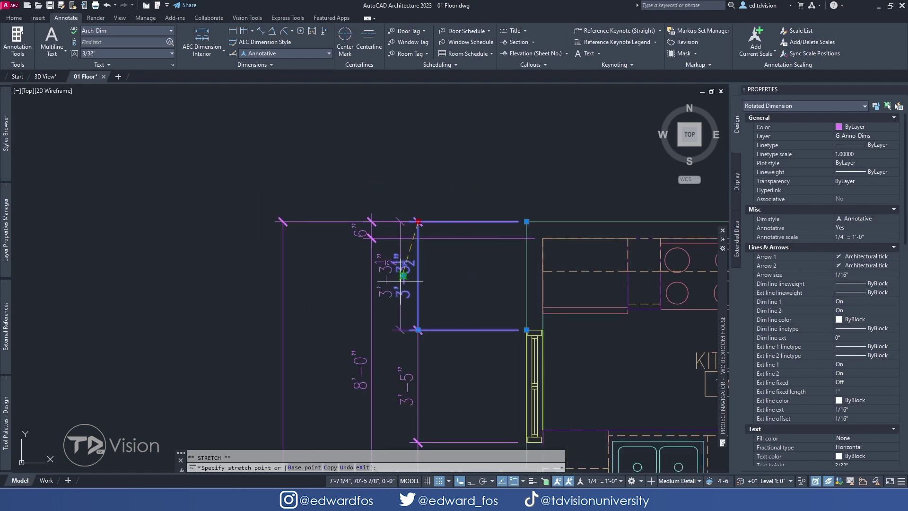
pyautogui.click(468, 273)
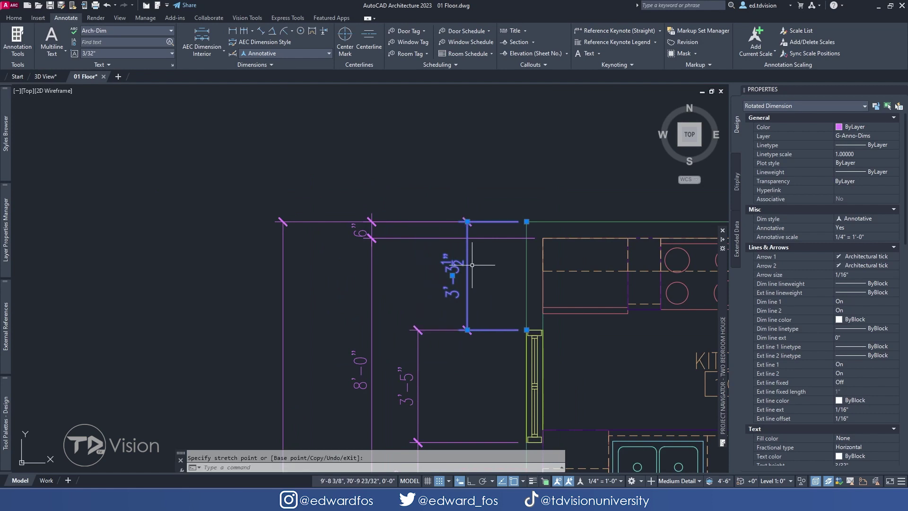
# Stretch the upper kitchen dimension line back into alignment with the kitchen window dimension below it.
pyautogui.moveTo(468, 221)
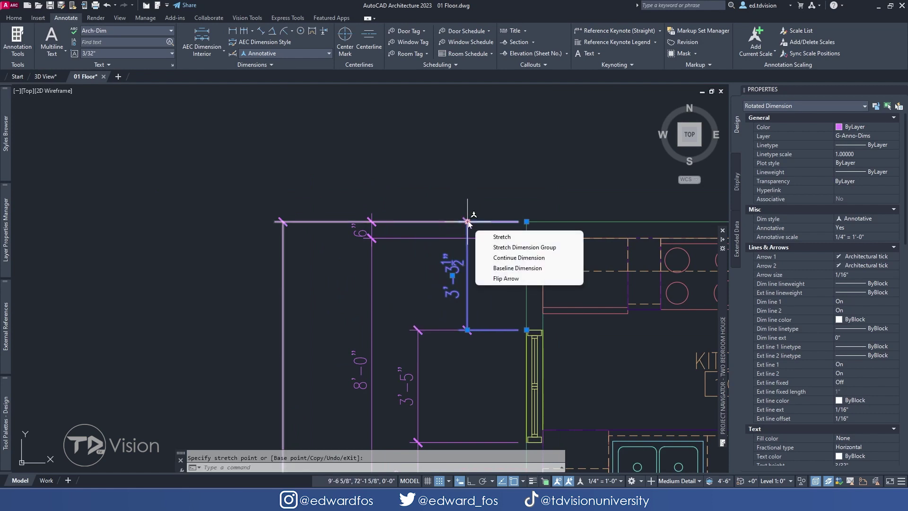
pyautogui.scroll(2, 470, 209)
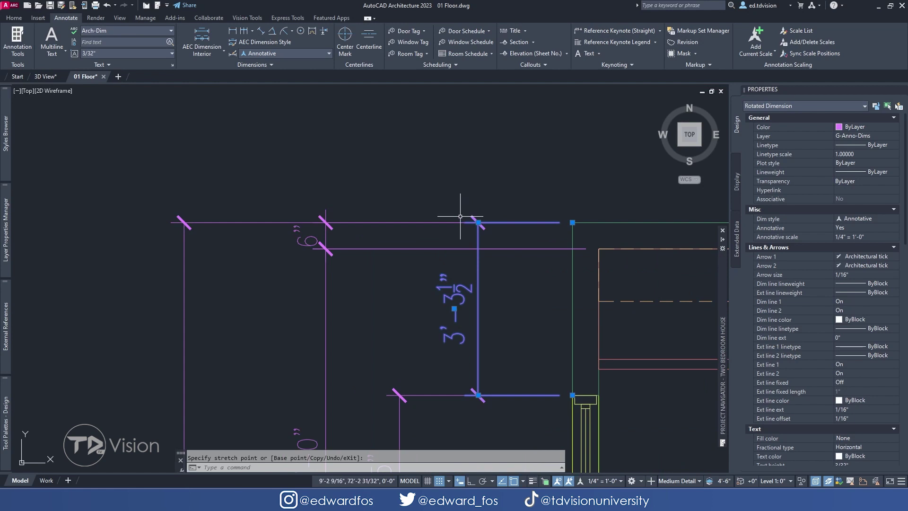
pyautogui.scroll(-2, 460, 216)
pyautogui.click(470, 221)
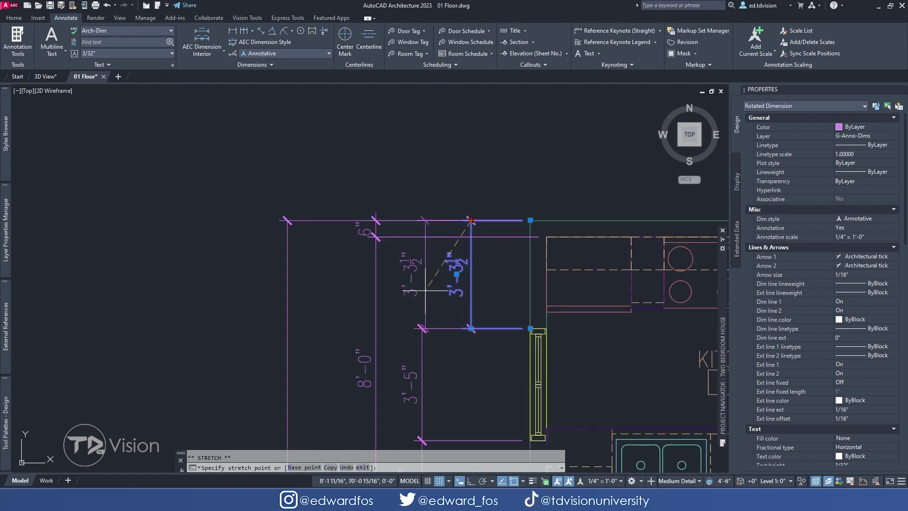
pyautogui.click(422, 328)
pyautogui.scroll(2, 355, 253)
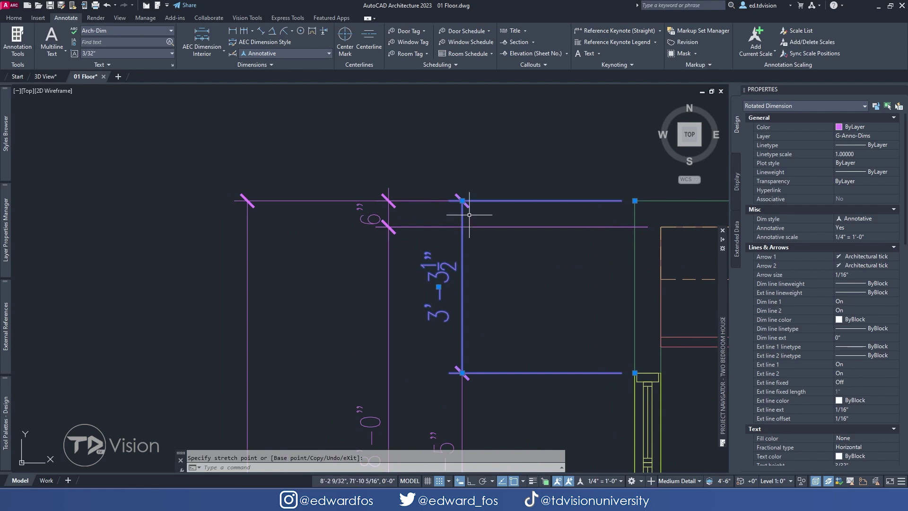
pyautogui.moveTo(462, 200)
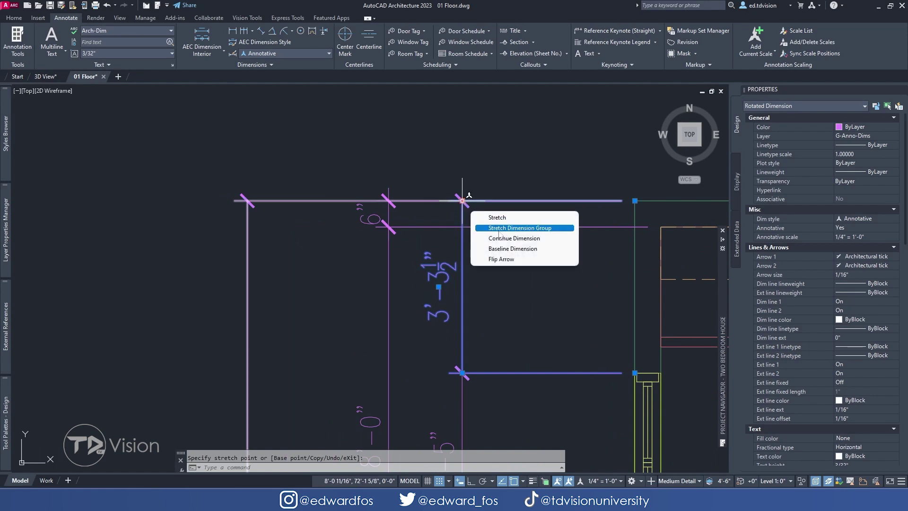
pyautogui.press('Escape')
pyautogui.press('Escape')
pyautogui.scroll(-5, 438, 194)
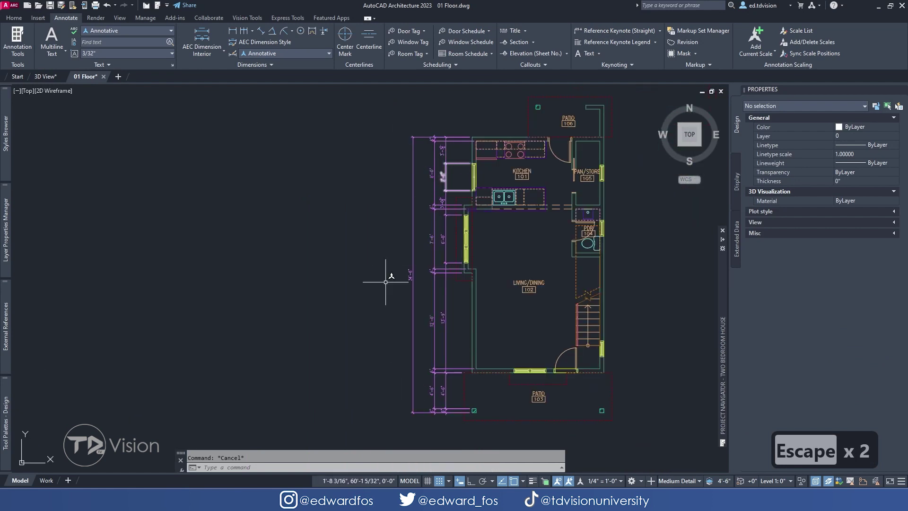
pyautogui.scroll(8, 449, 150)
pyautogui.scroll(-8, 483, 220)
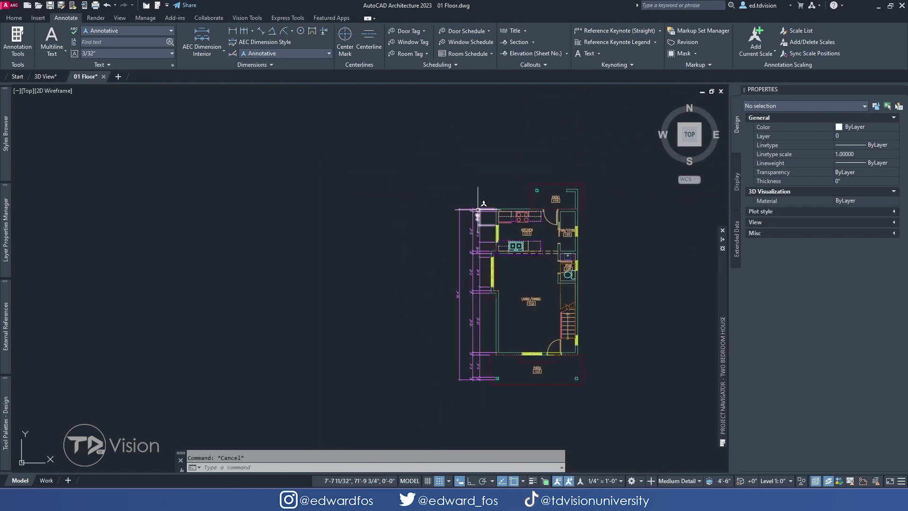
# Select the upper kitchen dimension and use Stretch Dimension Group to move all its dimension chains about 5' farther from the wall.
pyautogui.scroll(8, 482, 206)
pyautogui.click(457, 242)
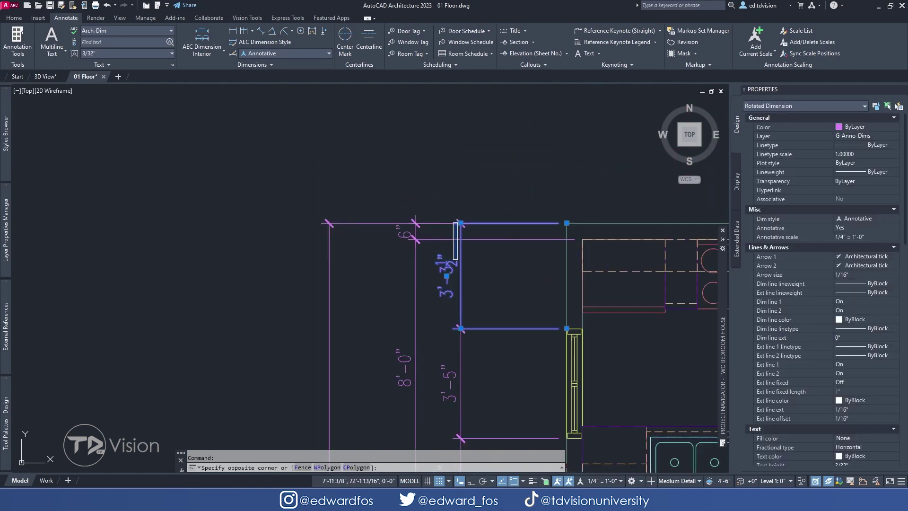
pyautogui.press('Escape')
pyautogui.moveTo(461, 222)
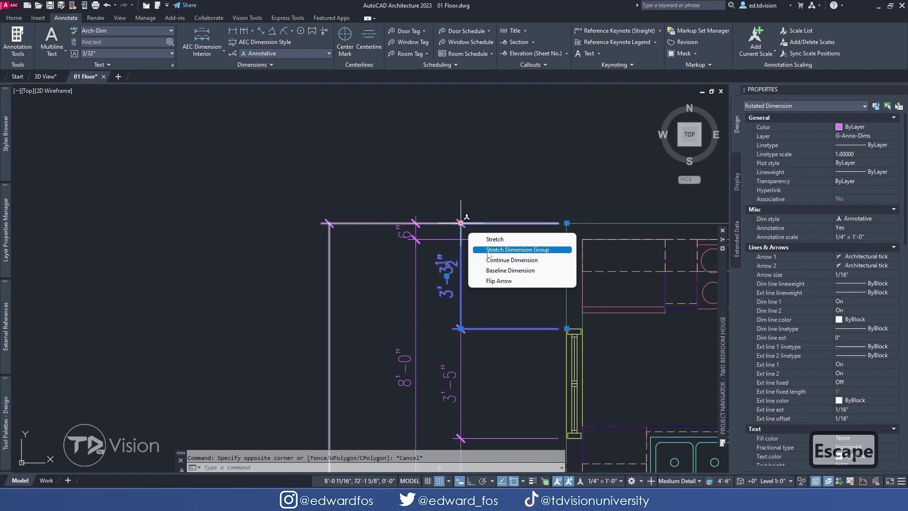
pyautogui.click(489, 251)
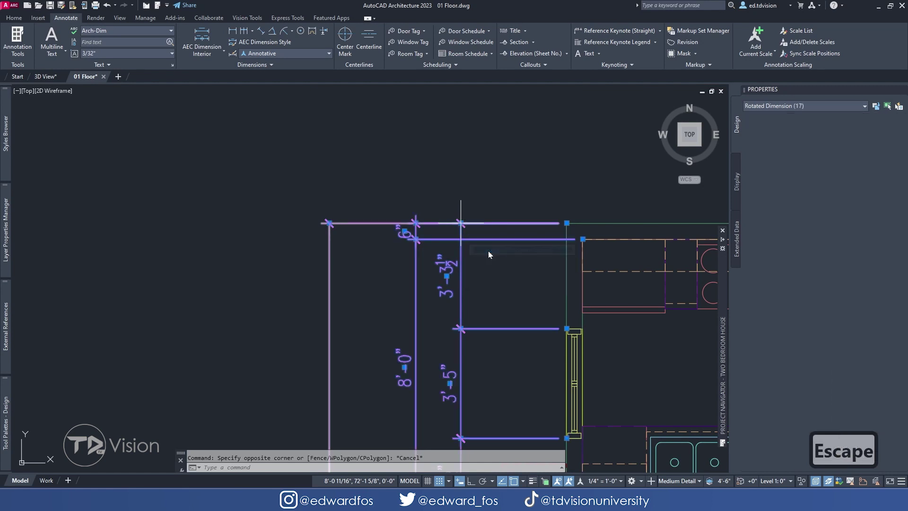
pyautogui.scroll(-5, 384, 224)
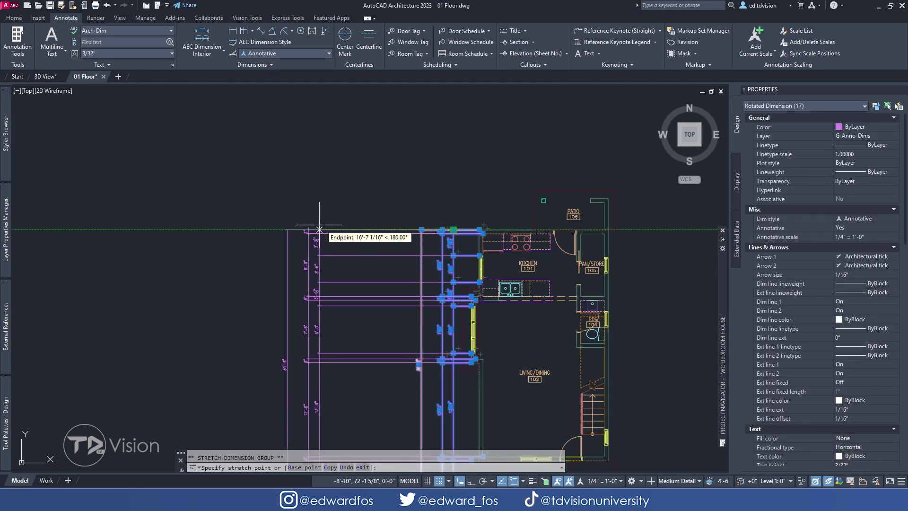
pyautogui.moveTo(316, 246); pyautogui.dragTo(331, 222, button='middle')
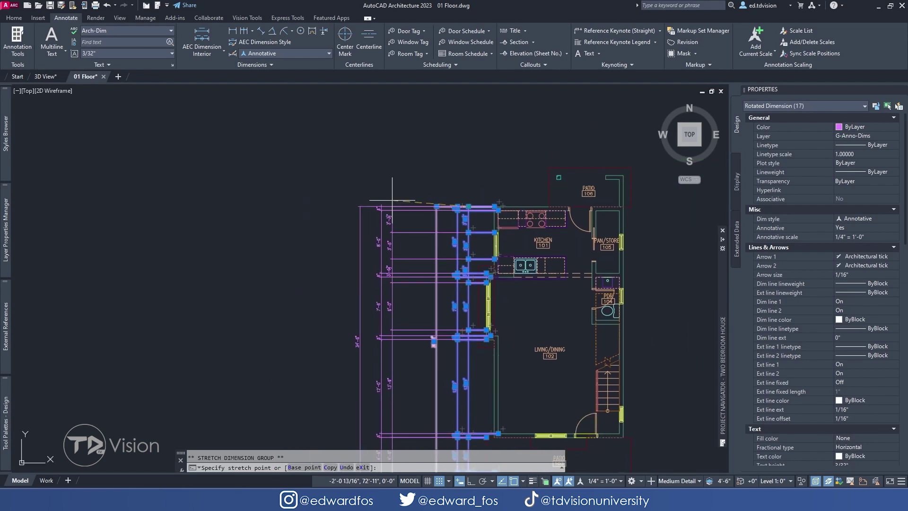
pyautogui.click(429, 207)
# Use Stretch Dimension Group again to move all the left-side dimension chains about 4'-4" back toward the house.
pyautogui.moveTo(430, 208)
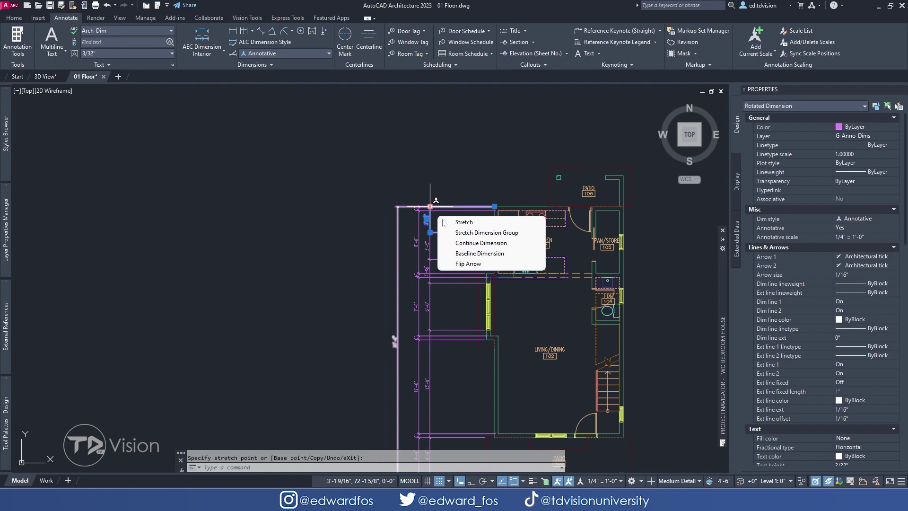
pyautogui.click(453, 233)
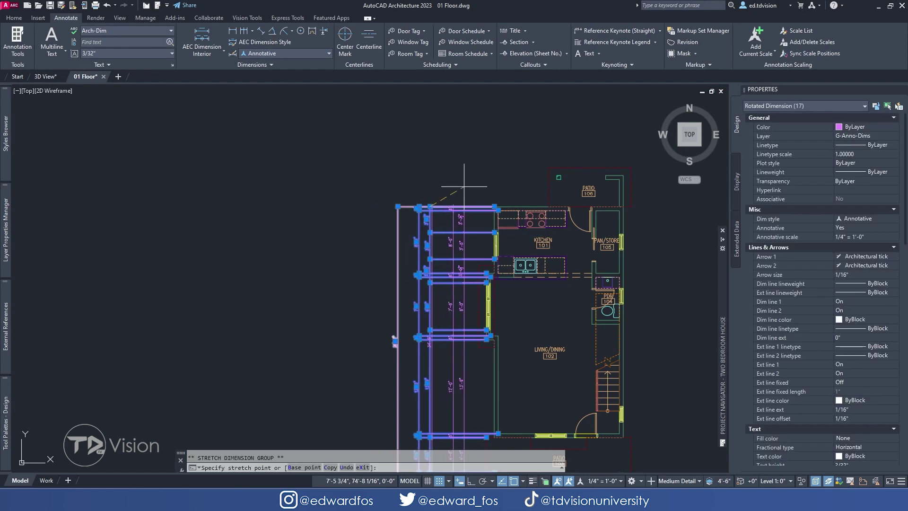
pyautogui.click(433, 208)
pyautogui.click(466, 233)
pyautogui.scroll(2, 466, 234)
pyautogui.scroll(2, 467, 235)
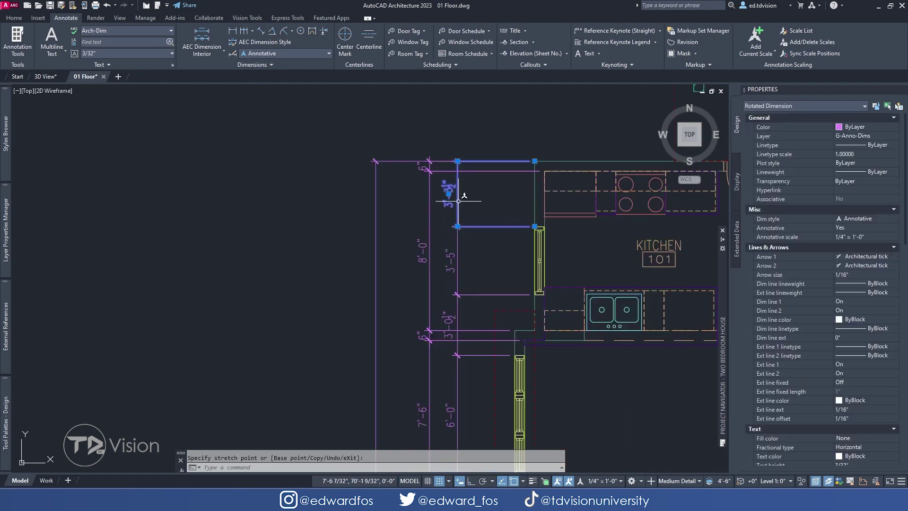
# Examine the continue and baseline options offered for the upper kitchen dimension, leaving the dimension unchanged.
pyautogui.scroll(-3, 467, 235)
pyautogui.scroll(3, 461, 284)
pyautogui.moveTo(461, 286); pyautogui.dragTo(455, 229, button='middle')
pyautogui.moveTo(463, 279); pyautogui.dragTo(456, 300, button='middle')
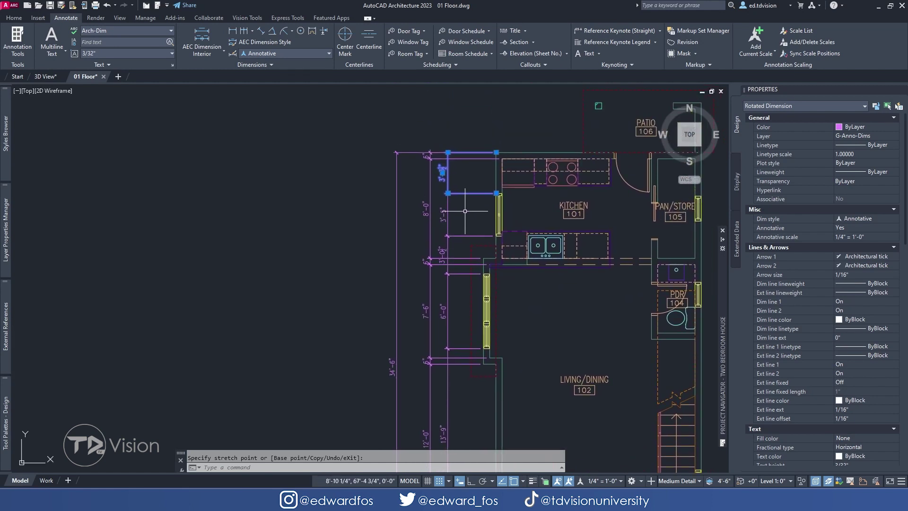
pyautogui.moveTo(450, 148); pyautogui.dragTo(459, 142, button='middle')
pyautogui.scroll(5, 459, 142)
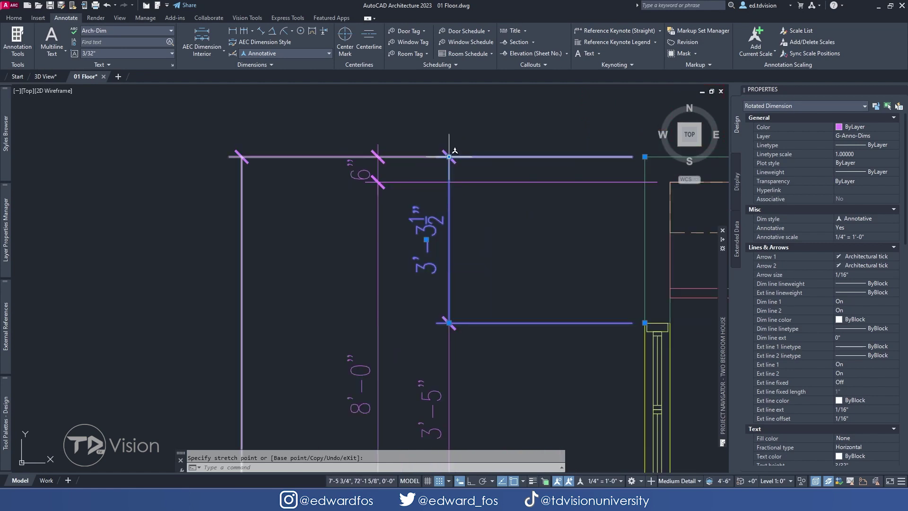
pyautogui.moveTo(450, 156)
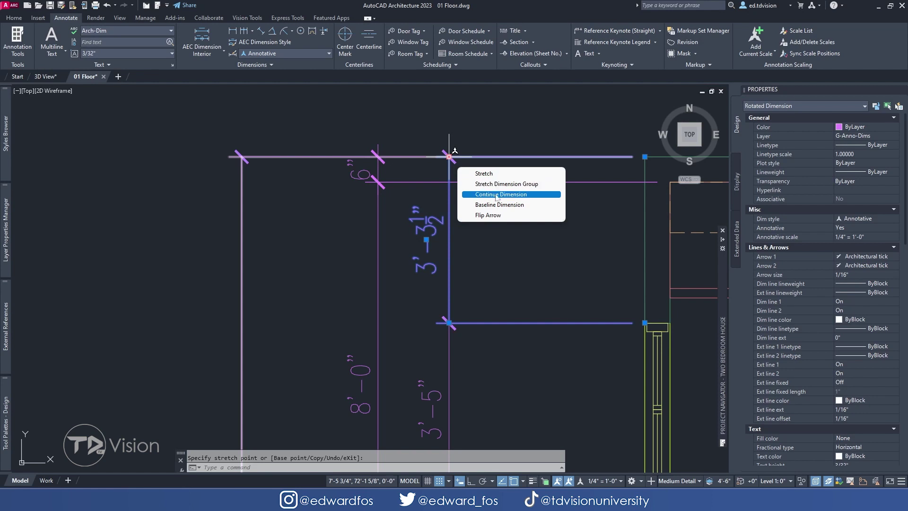
pyautogui.press('Escape')
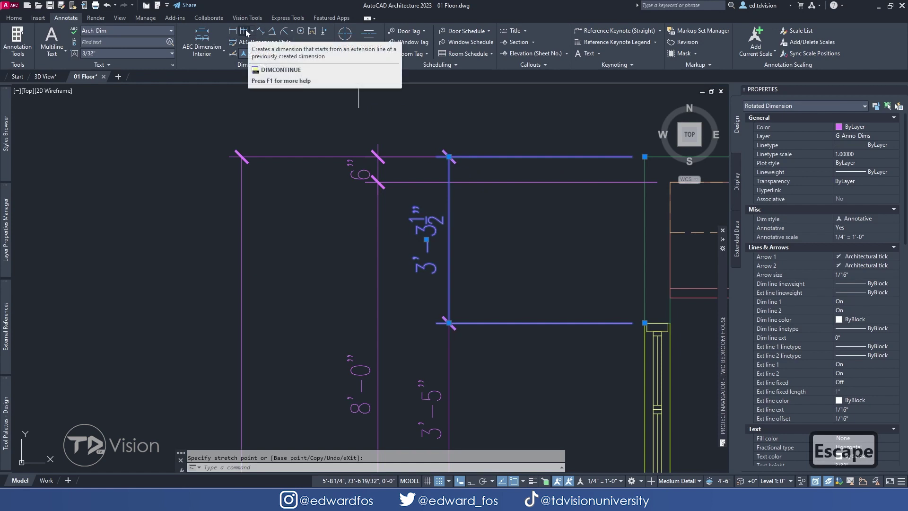
pyautogui.rightClick(449, 156)
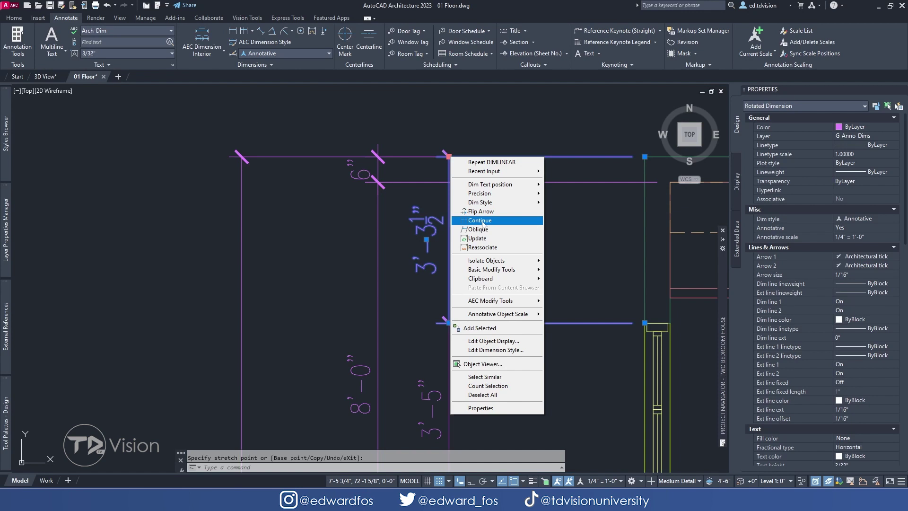
pyautogui.press('Escape')
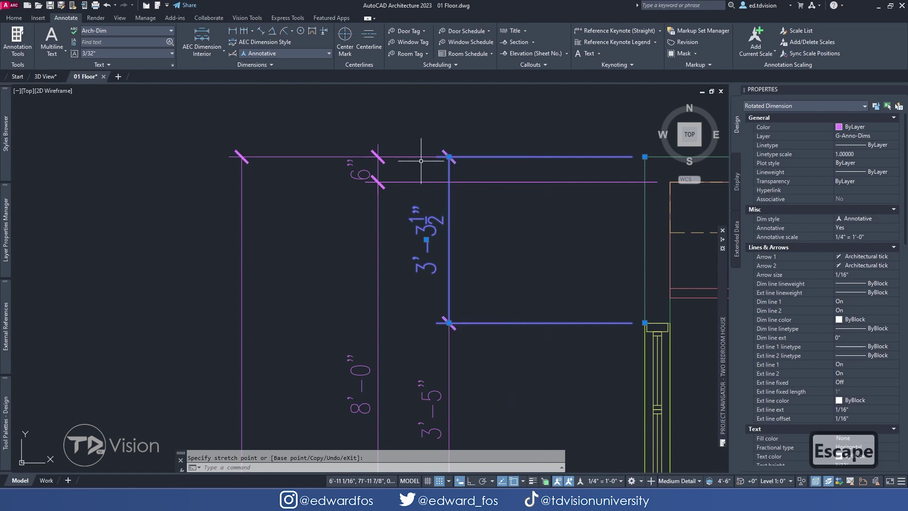
# Use Continue Dimension on the upper kitchen dimension to extend its chain to the lower and upper corners of the patio column.
pyautogui.scroll(-4, 426, 144)
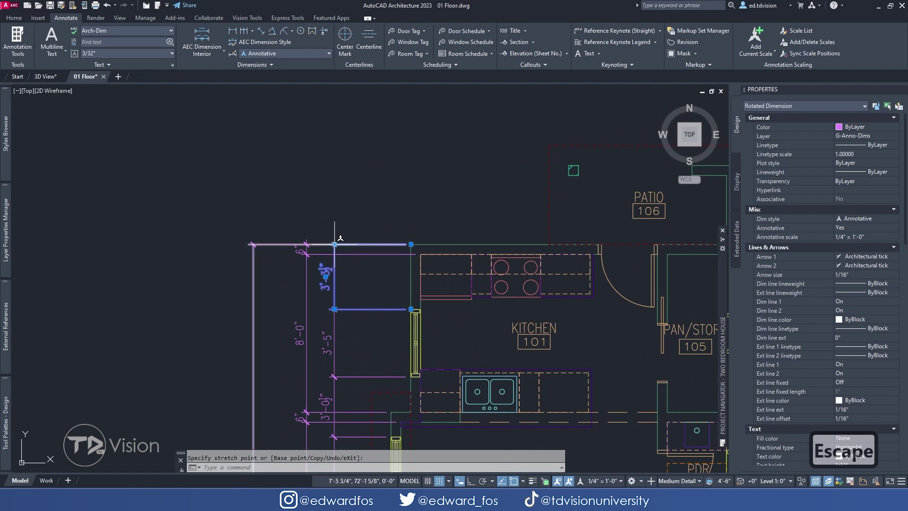
pyautogui.scroll(-2, 536, 174)
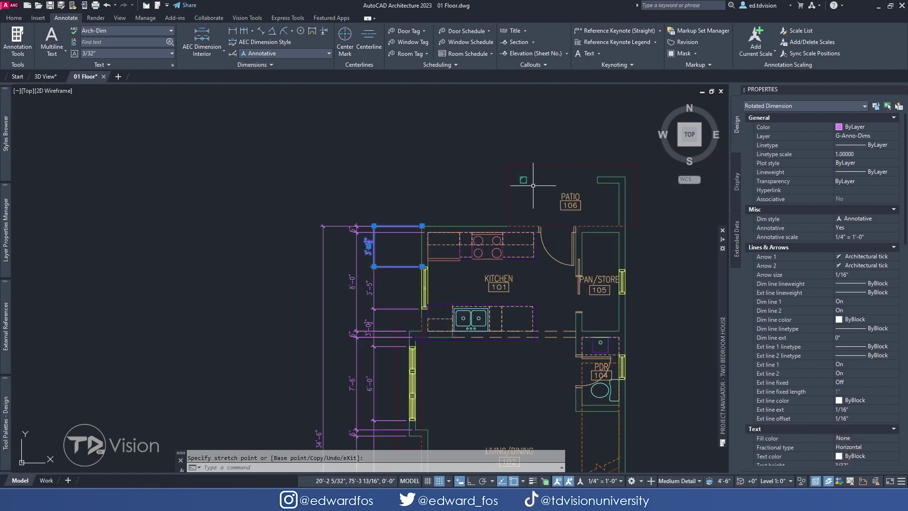
pyautogui.scroll(2, 527, 189)
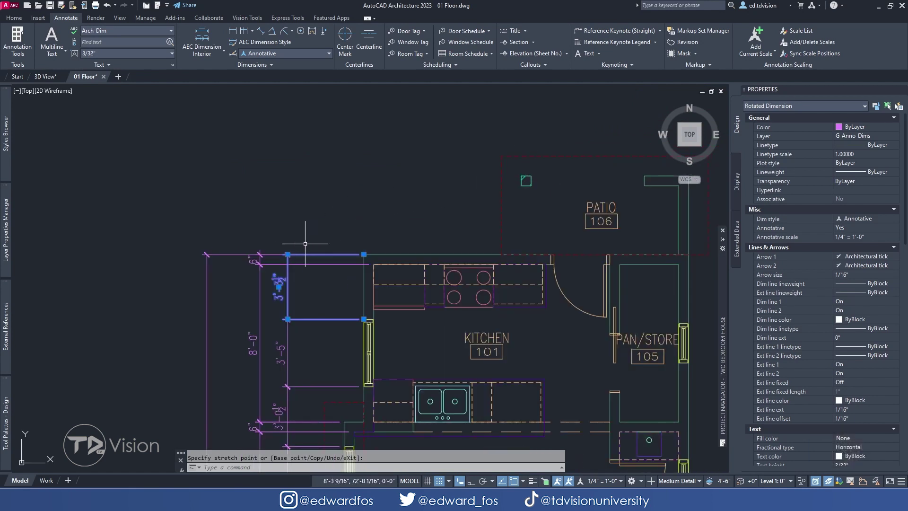
pyautogui.moveTo(298, 243); pyautogui.dragTo(282, 244, button='middle')
pyautogui.moveTo(272, 255)
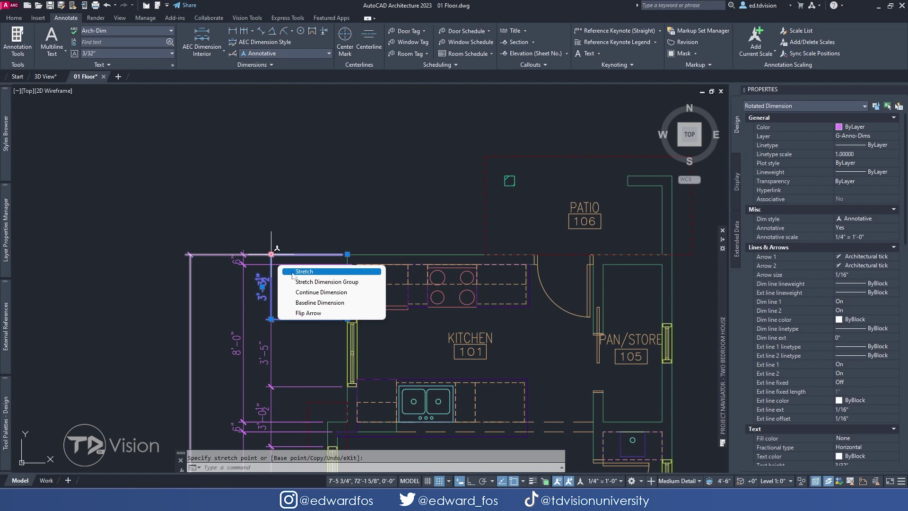
pyautogui.click(321, 291)
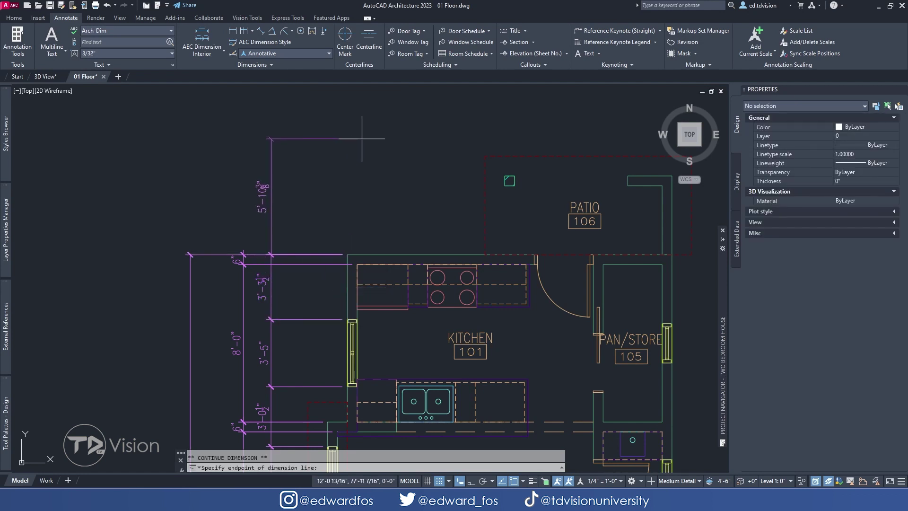
pyautogui.scroll(3, 499, 189)
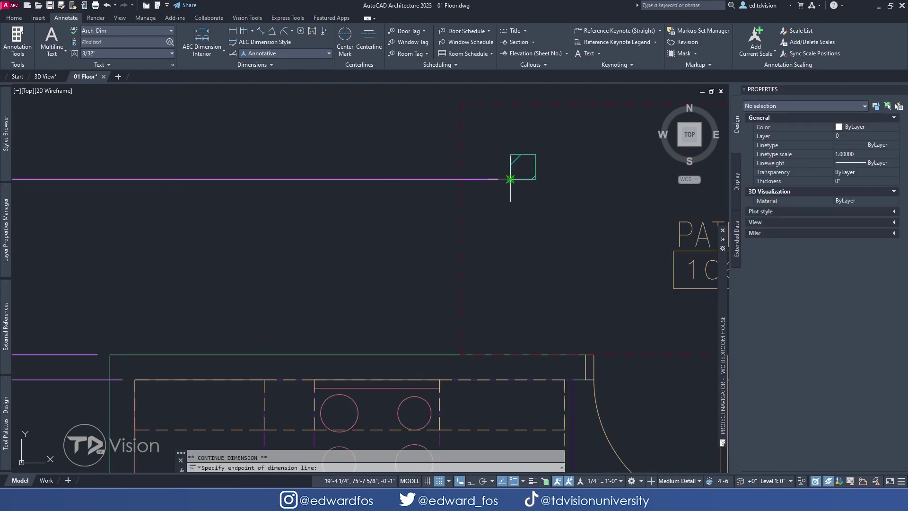
pyautogui.scroll(-5, 510, 157)
pyautogui.press('Escape')
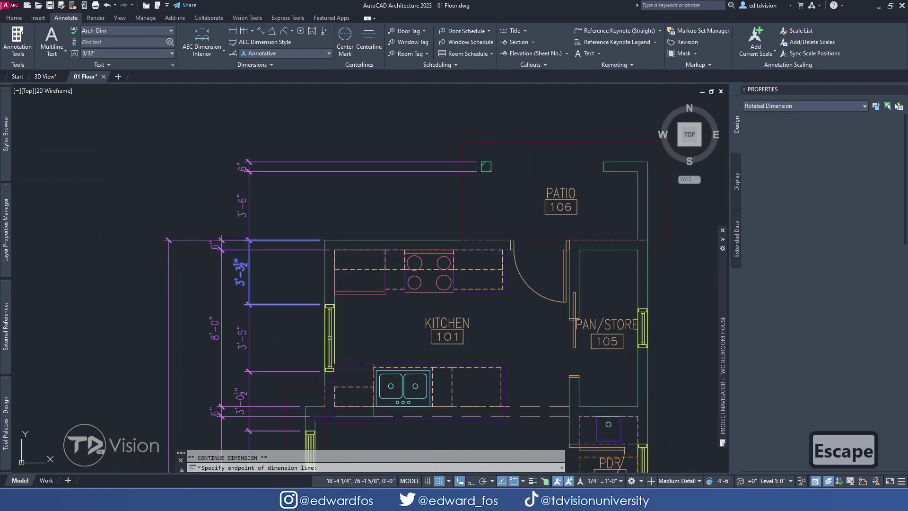
pyautogui.moveTo(203, 239); pyautogui.dragTo(265, 225, button='middle')
pyautogui.press('Escape')
# Continue the middle dimension chain from the kitchen wall's outer face to the upper corner of the patio column.
pyautogui.click(272, 228)
pyautogui.moveTo(271, 226)
pyautogui.click(304, 264)
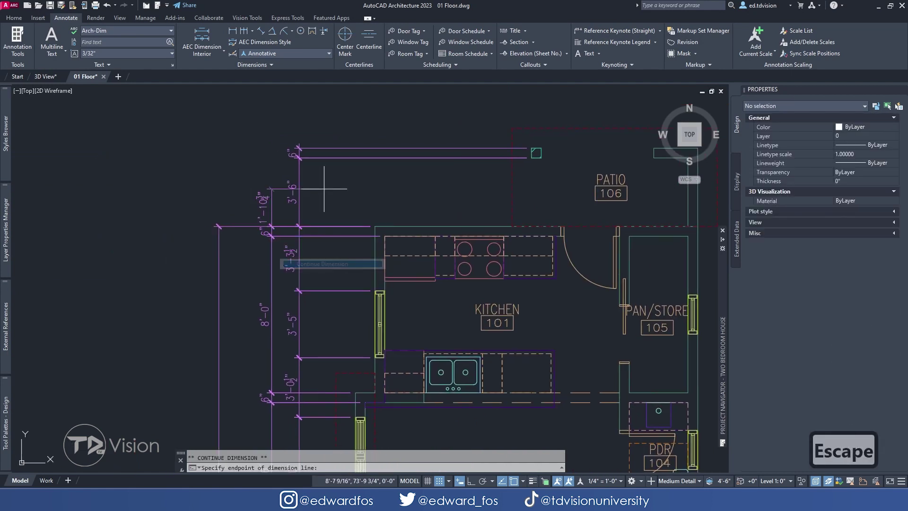
pyautogui.scroll(6, 625, 179)
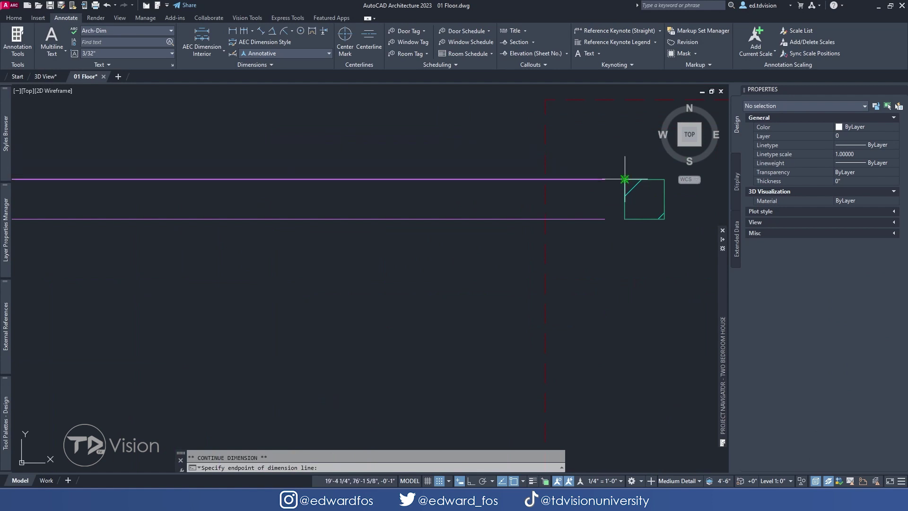
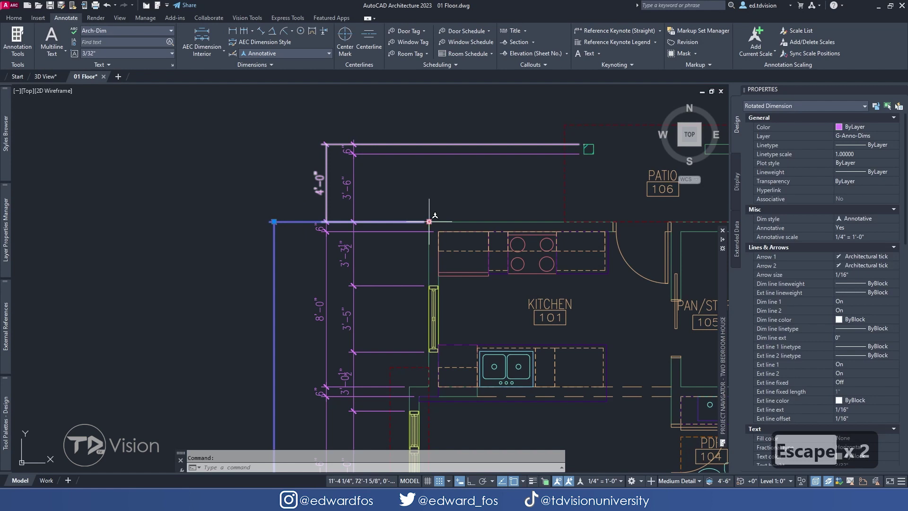
# Stretch the upper origin of the overall outer dimension from the kitchen wall corner to the upper corner of the patio column.
pyautogui.scroll(5, 588, 143)
pyautogui.scroll(-5, 593, 167)
pyautogui.moveTo(340, 388); pyautogui.dragTo(355, 277, button='middle')
pyautogui.scroll(6, 341, 277)
pyautogui.scroll(-5, 341, 277)
pyautogui.scroll(4, 457, 180)
pyautogui.press('Escape')
pyautogui.press('Escape')
pyautogui.moveTo(451, 226); pyautogui.dragTo(426, 199, button='middle')
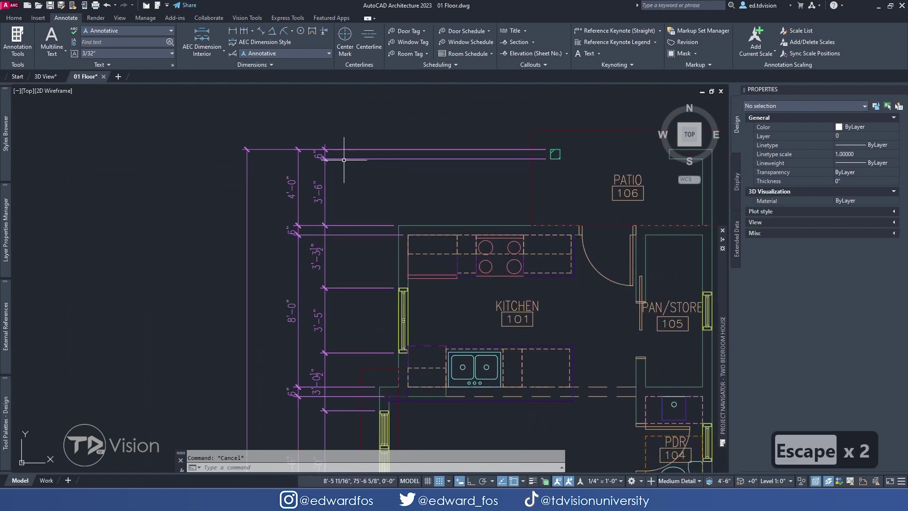
pyautogui.scroll(3, 329, 152)
pyautogui.moveTo(326, 150); pyautogui.dragTo(326, 199, button='middle')
pyautogui.click(326, 198)
pyautogui.moveTo(327, 195)
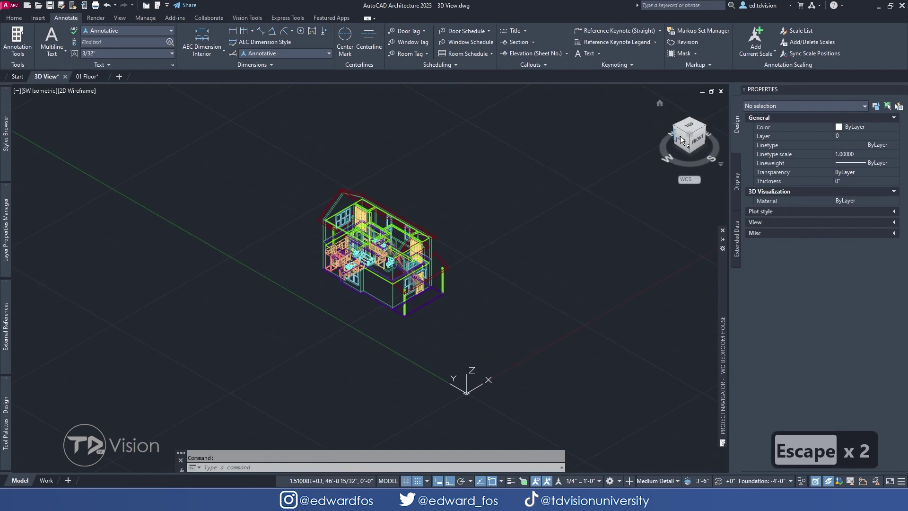
# In the 3D View drawing, switch to the top view and generate a front elevation of the house beside the plan with an elevation callout.
pyautogui.click(682, 135)
pyautogui.click(567, 54)
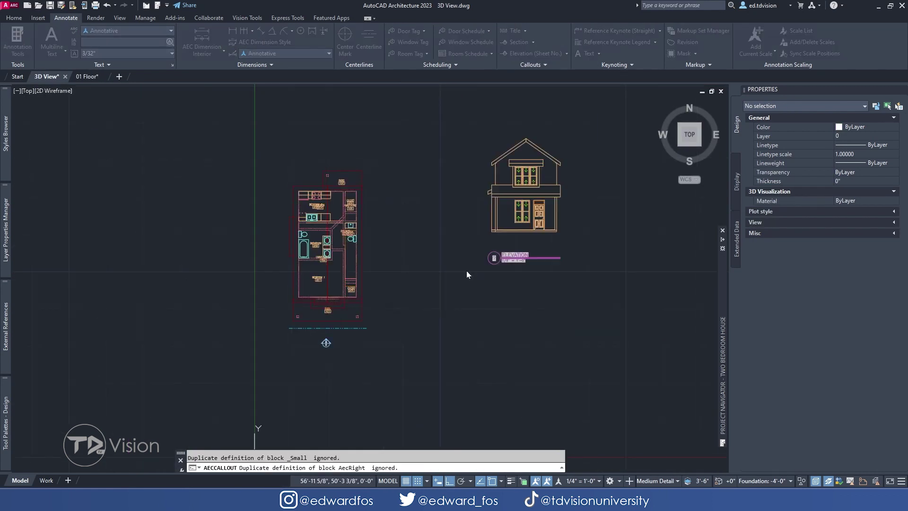
pyautogui.scroll(5, 466, 269)
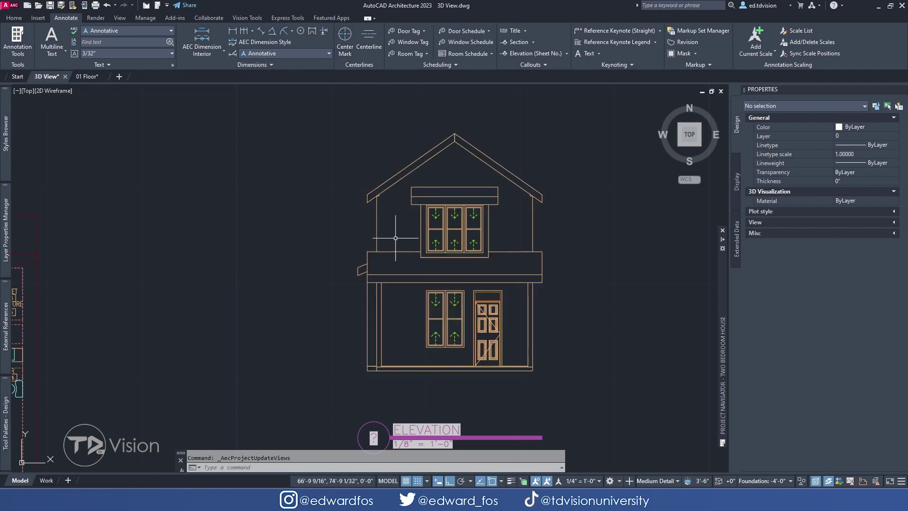
pyautogui.scroll(2, 383, 365)
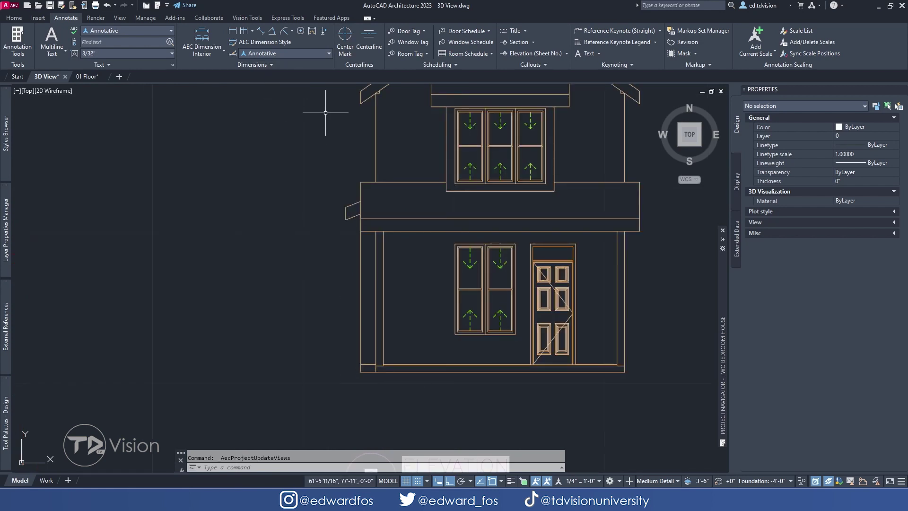
# Erase the selected object and add a vertical linear dimension for the slab thickness at the elevation's lower-left corner.
pyautogui.press('Escape')
pyautogui.press('Delete')
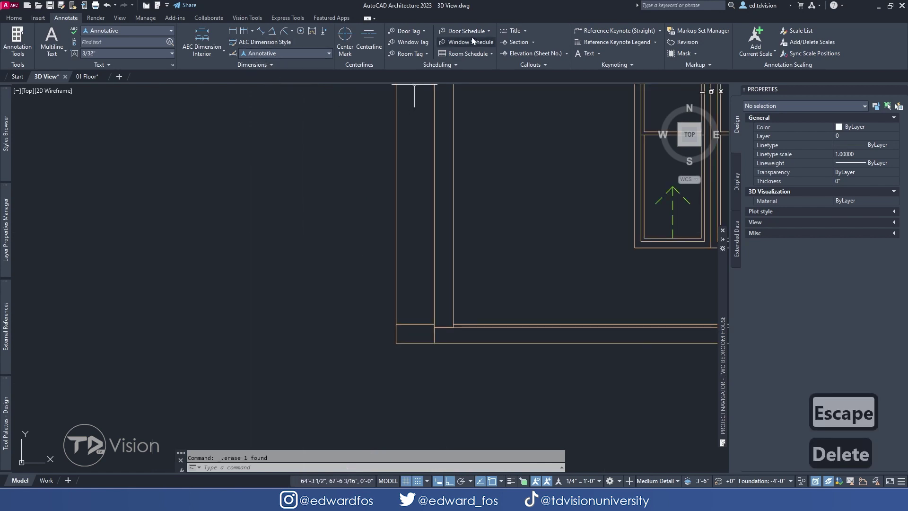
pyautogui.click(232, 31)
pyautogui.click(396, 334)
pyautogui.click(397, 343)
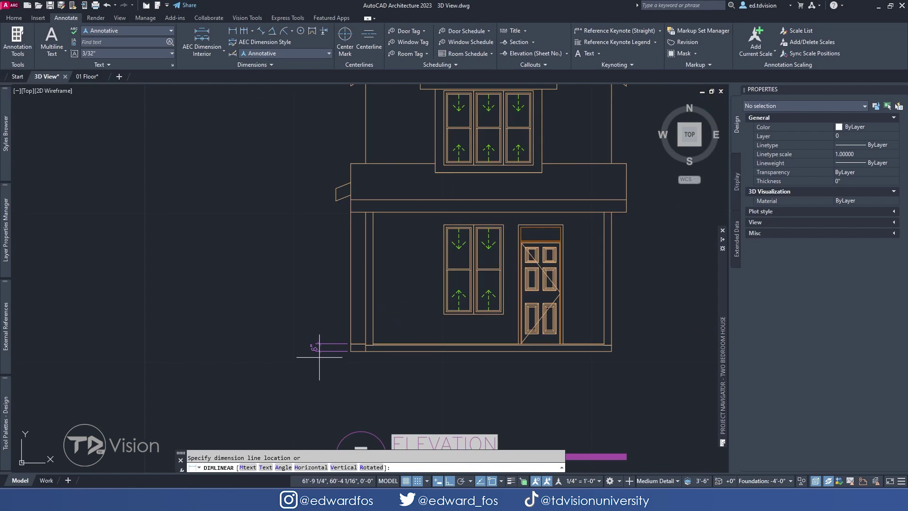
pyautogui.click(308, 350)
pyautogui.scroll(2, 308, 361)
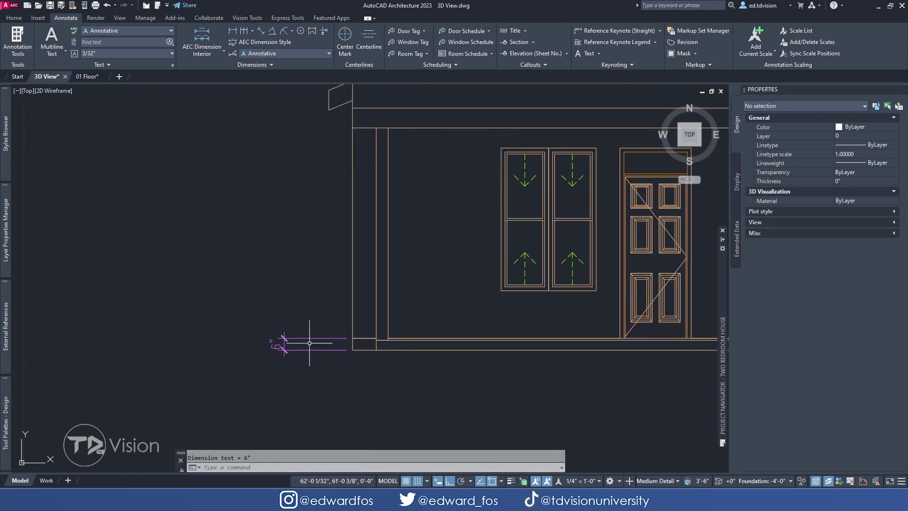
# Use Baseline Dimension on the slab dimension to dimension the height up to the head of the ground-floor window.
pyautogui.click(315, 339)
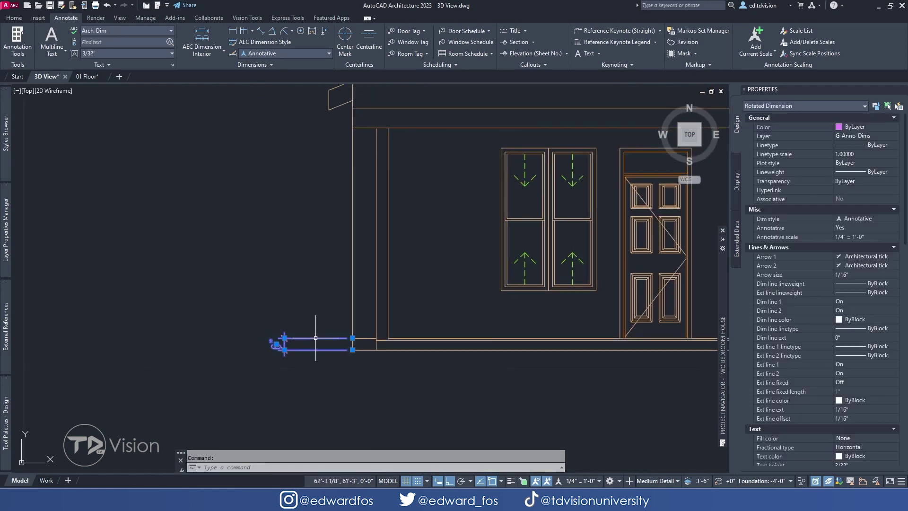
pyautogui.scroll(2, 311, 339)
pyautogui.scroll(-2, 334, 339)
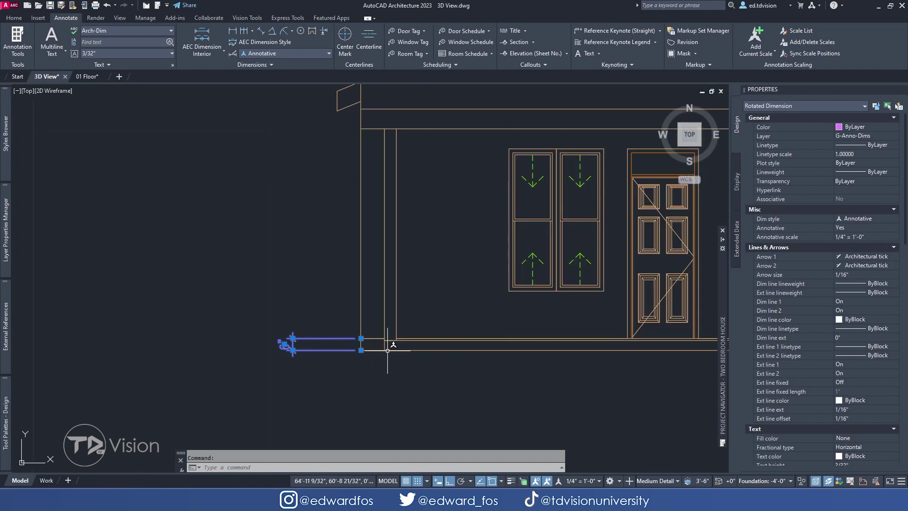
pyautogui.moveTo(406, 350); pyautogui.dragTo(418, 371, button='middle')
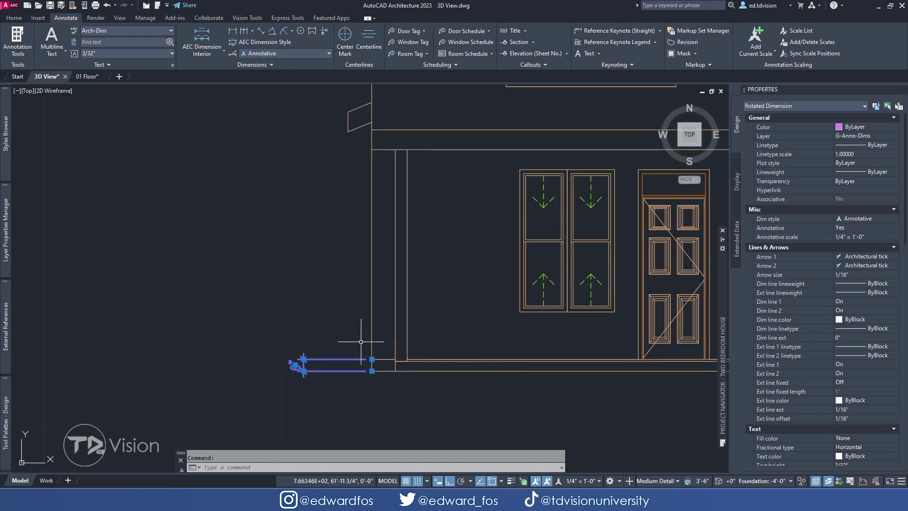
pyautogui.moveTo(304, 360)
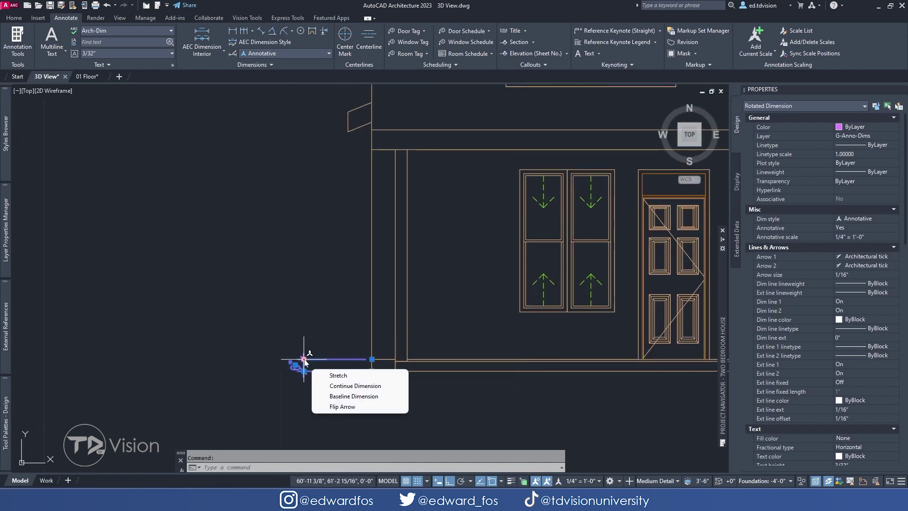
pyautogui.click(352, 401)
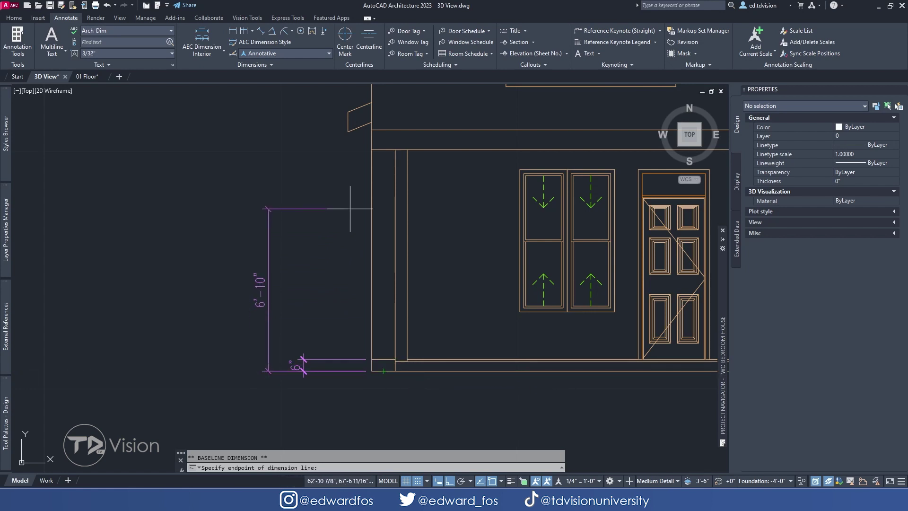
pyautogui.moveTo(378, 204); pyautogui.dragTo(378, 212, button='middle')
pyautogui.click(520, 178)
# Add further baseline dimensions up to the small side canopy, the porch parapet top, the roof eave, the upper window canopy top and the roof ridge.
pyautogui.moveTo(363, 160); pyautogui.dragTo(368, 226, button='middle')
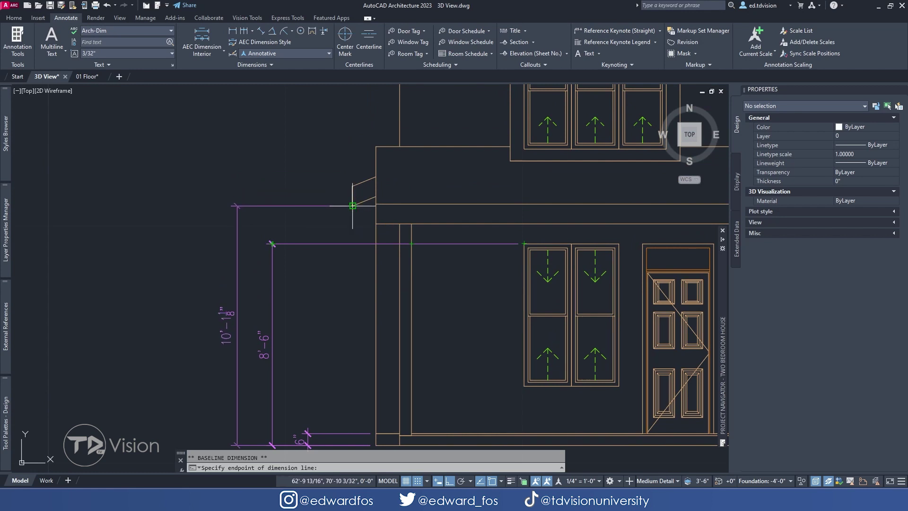
pyautogui.click(353, 186)
pyautogui.moveTo(352, 186)
pyautogui.mouseDown(button='middle')
pyautogui.moveTo(367, 177)
pyautogui.moveTo(334, 258)
pyautogui.moveTo(339, 242)
pyautogui.moveTo(323, 259)
pyautogui.mouseUp(button='middle')
pyautogui.click(367, 177)
pyautogui.click(339, 228)
pyautogui.click(433, 220)
pyautogui.moveTo(468, 134); pyautogui.dragTo(431, 227, button='middle')
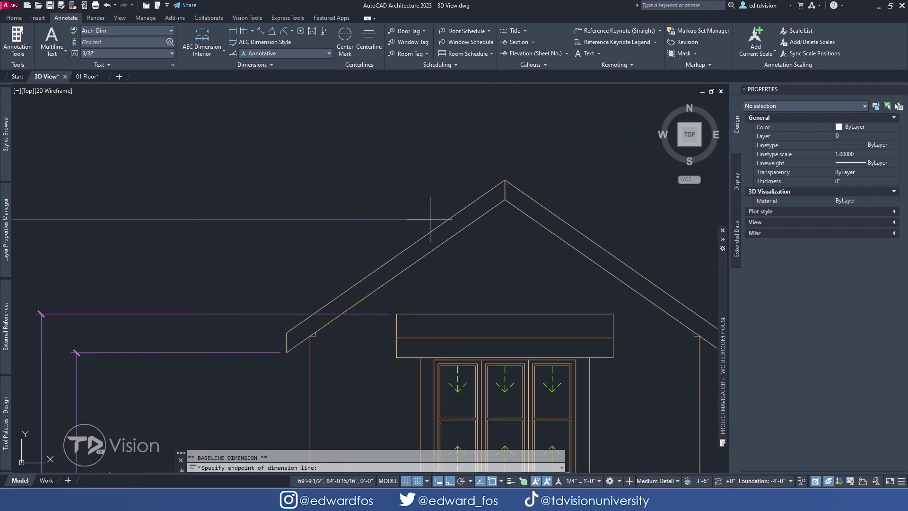
pyautogui.press('Escape')
pyautogui.press('Escape')
pyautogui.scroll(-3, 498, 185)
pyautogui.scroll(1, 426, 422)
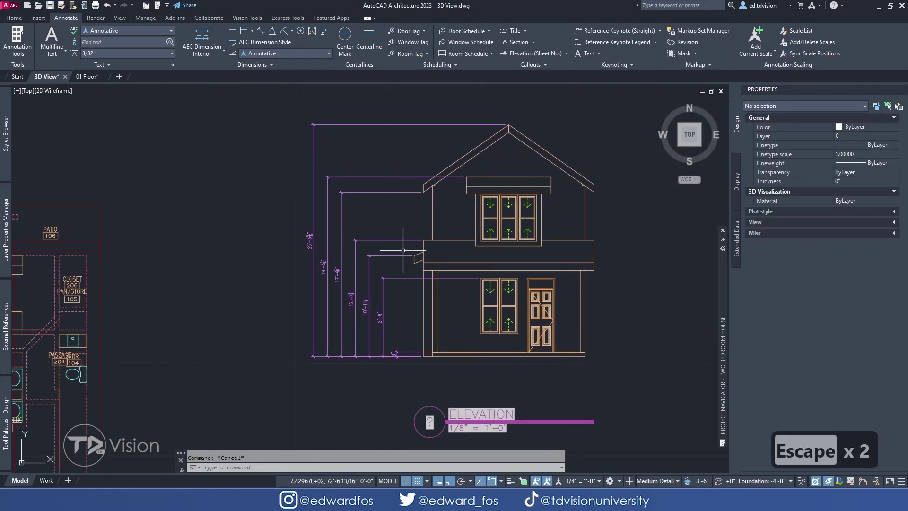
# Examine the stacked baseline dimensions beside the elevation and the grip options of the ground-floor window head dimension.
pyautogui.scroll(3, 402, 280)
pyautogui.moveTo(402, 280); pyautogui.dragTo(437, 280, button='middle')
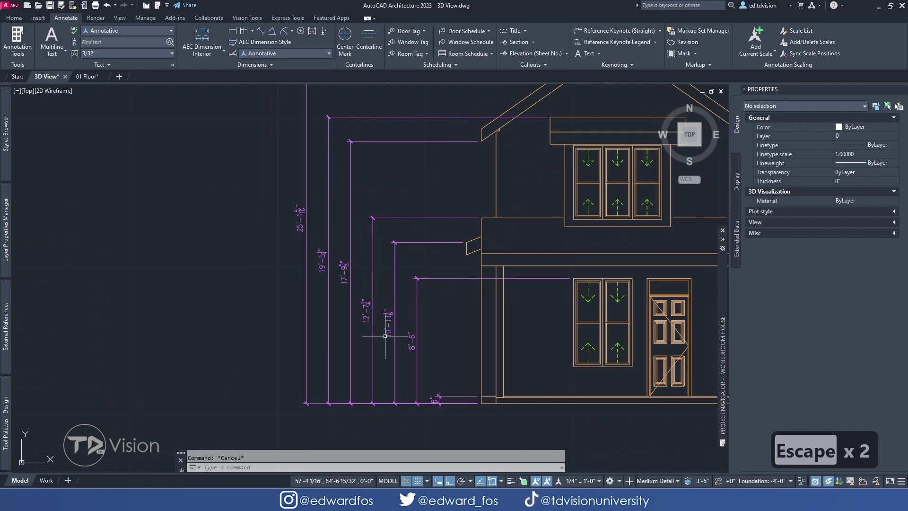
pyautogui.moveTo(385, 336); pyautogui.dragTo(420, 367, button='middle')
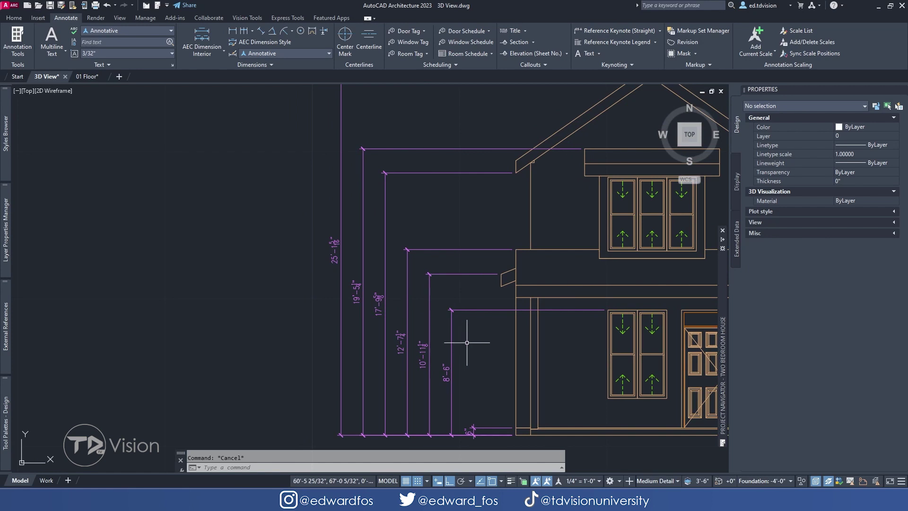
pyautogui.scroll(-4, 465, 337)
pyautogui.scroll(4, 468, 326)
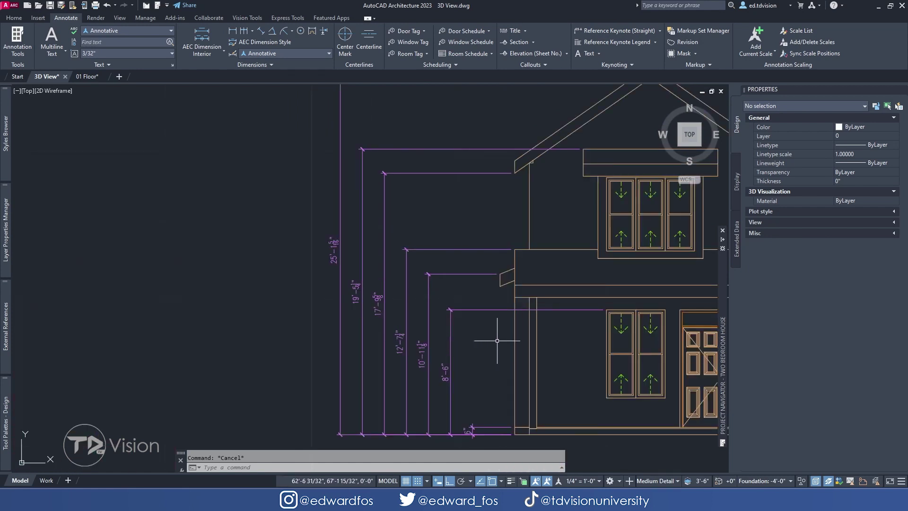
pyautogui.moveTo(493, 340); pyautogui.dragTo(480, 342, button='middle')
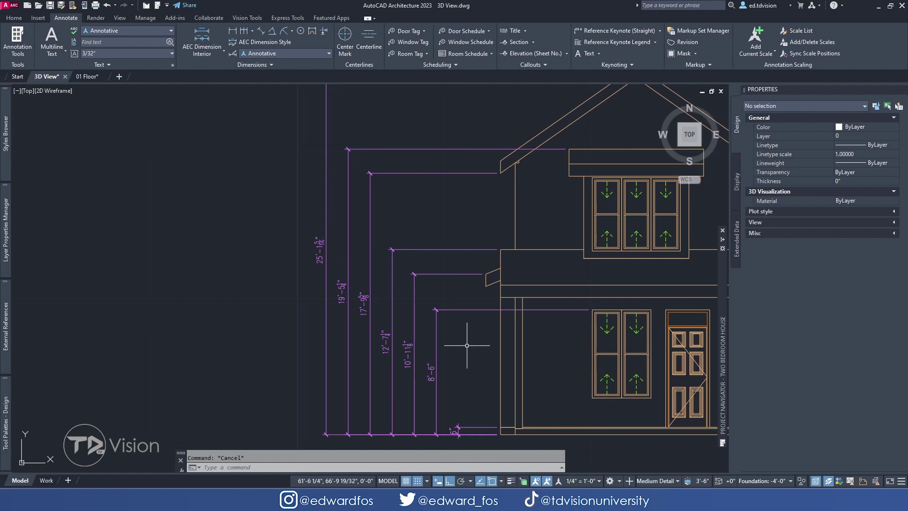
pyautogui.click(436, 309)
pyautogui.moveTo(436, 310)
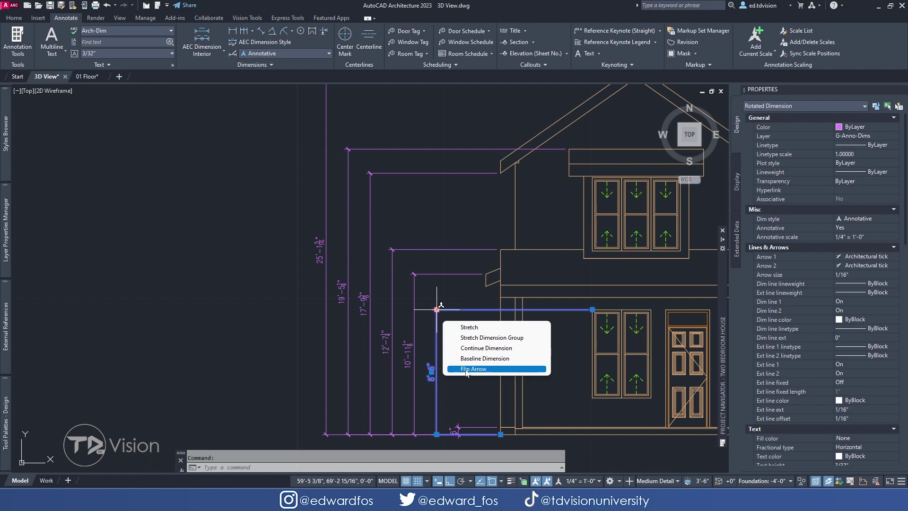
pyautogui.press('Escape')
pyautogui.press('Escape')
# Flip the arrow at the upper end of the ground-floor window head dimension.
pyautogui.scroll(8, 436, 308)
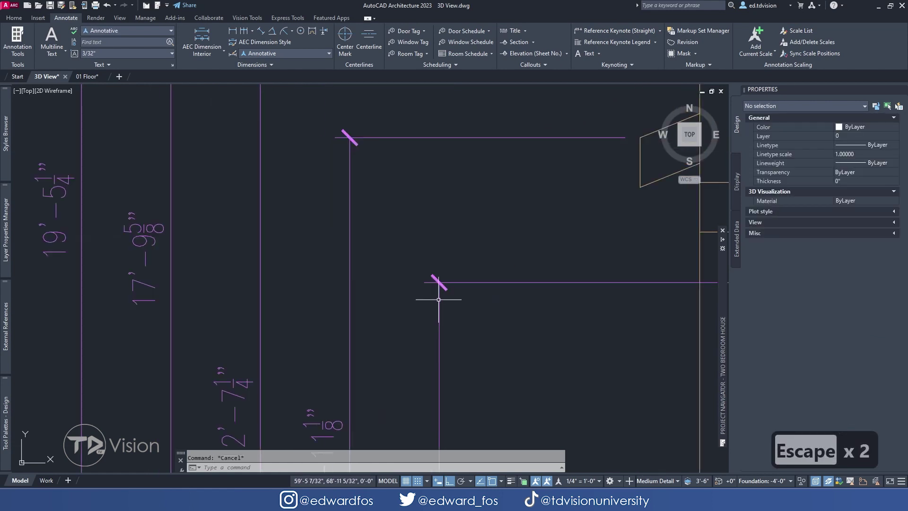
pyautogui.moveTo(435, 269); pyautogui.dragTo(457, 272, button='middle')
pyautogui.click(473, 321)
pyautogui.click(466, 259)
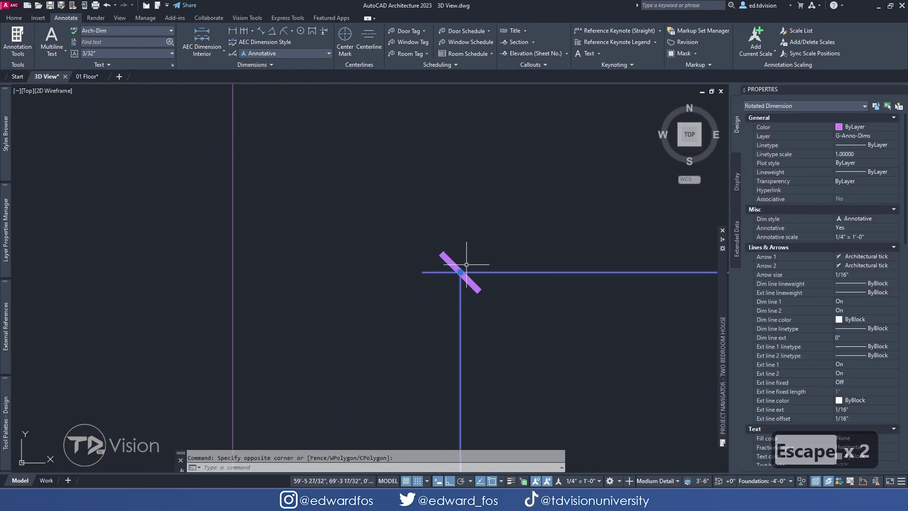
pyautogui.moveTo(461, 273)
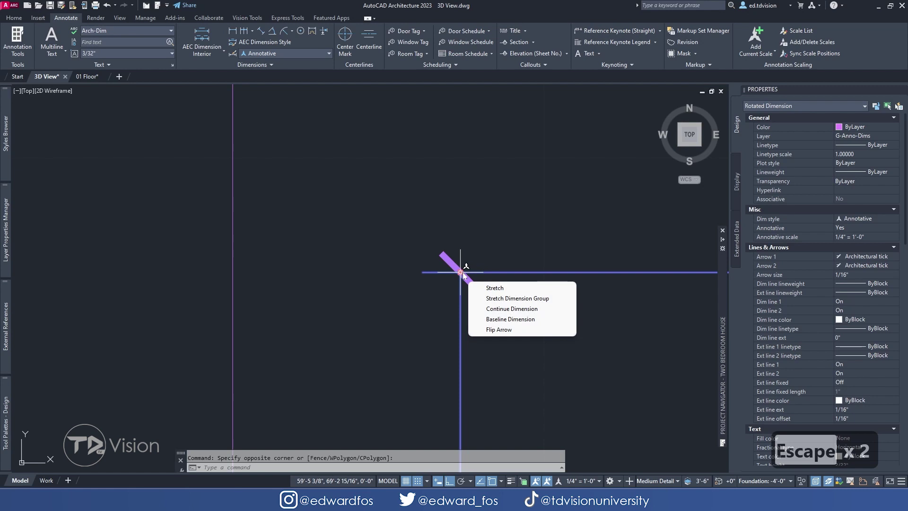
pyautogui.click(500, 331)
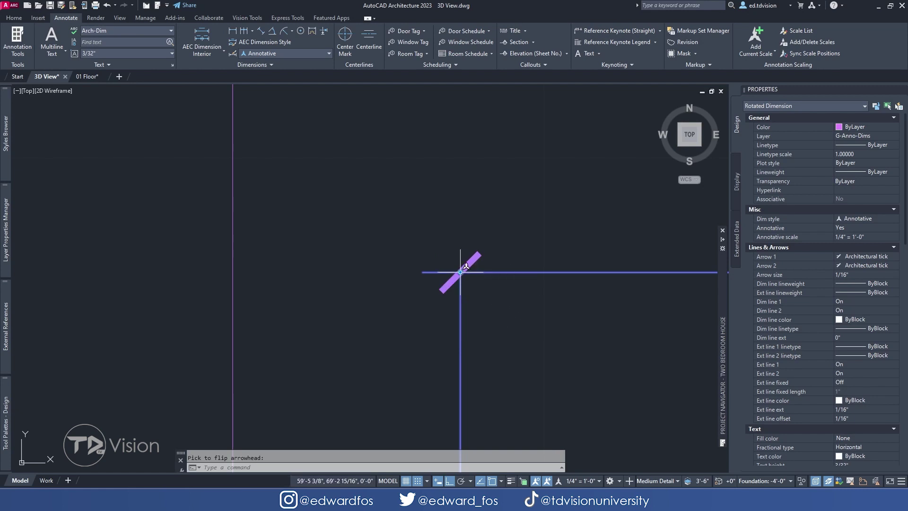
# Flip the tick at the upper end of the ground-floor window head dimension back to its original direction.
pyautogui.click(499, 331)
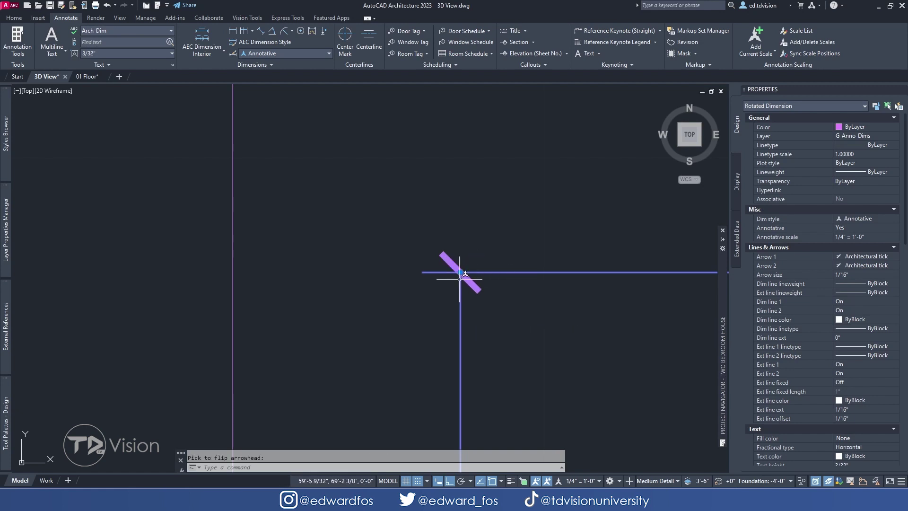
pyautogui.press('Escape')
pyautogui.press('Escape')
pyautogui.scroll(-5, 459, 279)
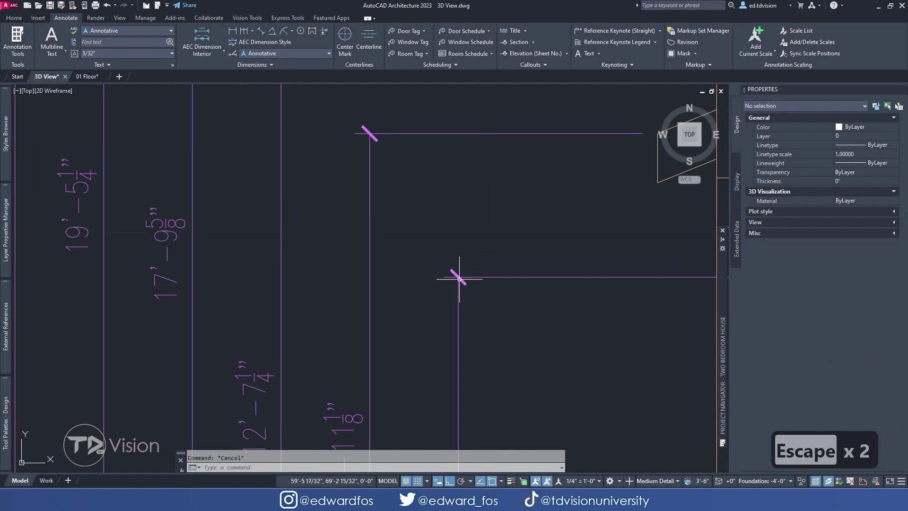
pyautogui.click(460, 278)
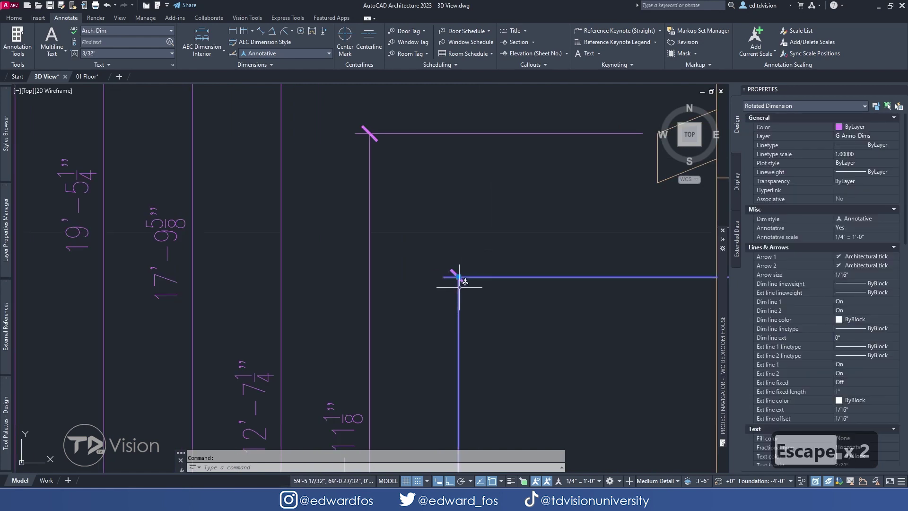
pyautogui.press('Escape')
pyautogui.press('Escape')
# Flip the closed filled arrowhead at the upper end of the window head dimension outside its extension line.
pyautogui.scroll(-2, 458, 273)
pyautogui.scroll(5, 458, 268)
pyautogui.click(450, 254)
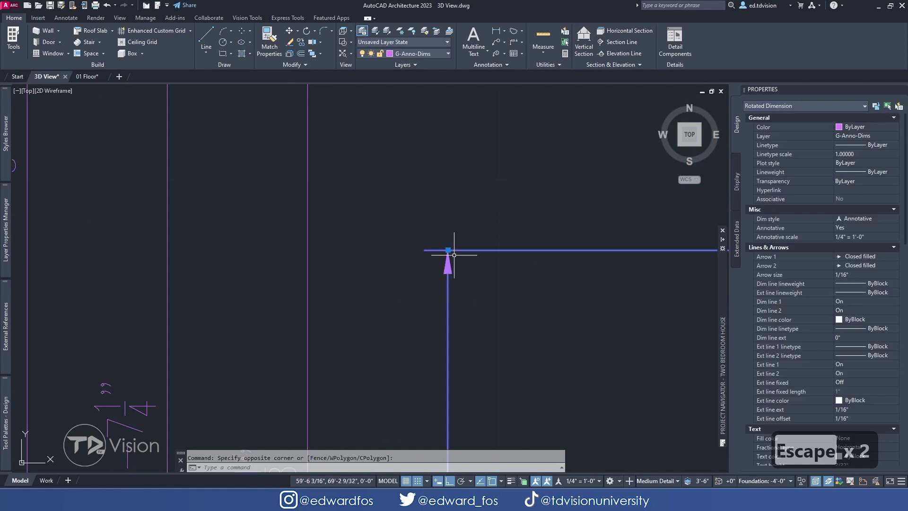
pyautogui.moveTo(448, 250)
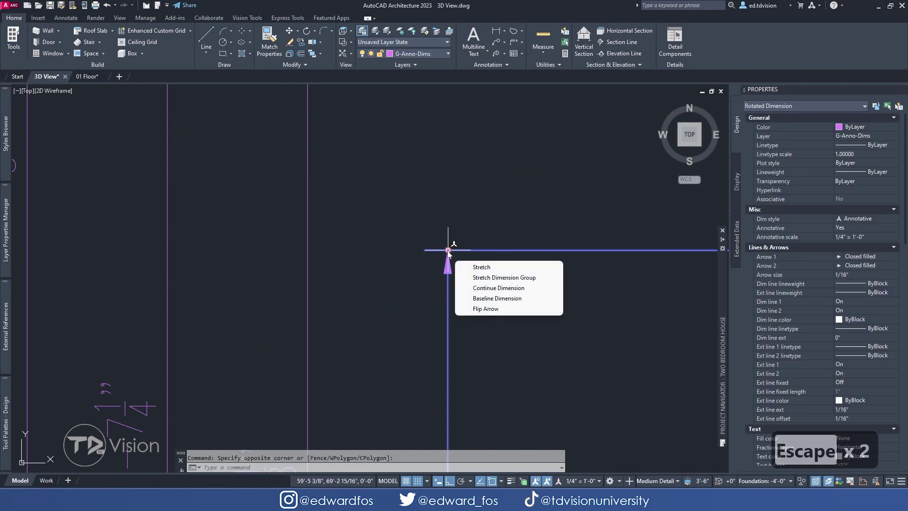
pyautogui.click(488, 313)
pyautogui.press('Escape')
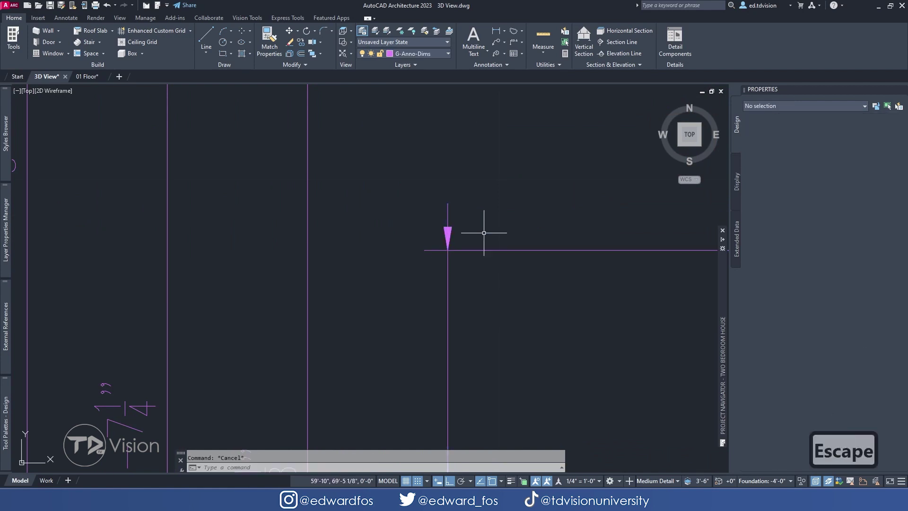
pyautogui.press('Escape')
# Flip the outward-placed arrowhead of the window head dimension back inside its extension line.
pyautogui.scroll(-3, 484, 233)
pyautogui.scroll(5, 466, 203)
pyautogui.click(438, 224)
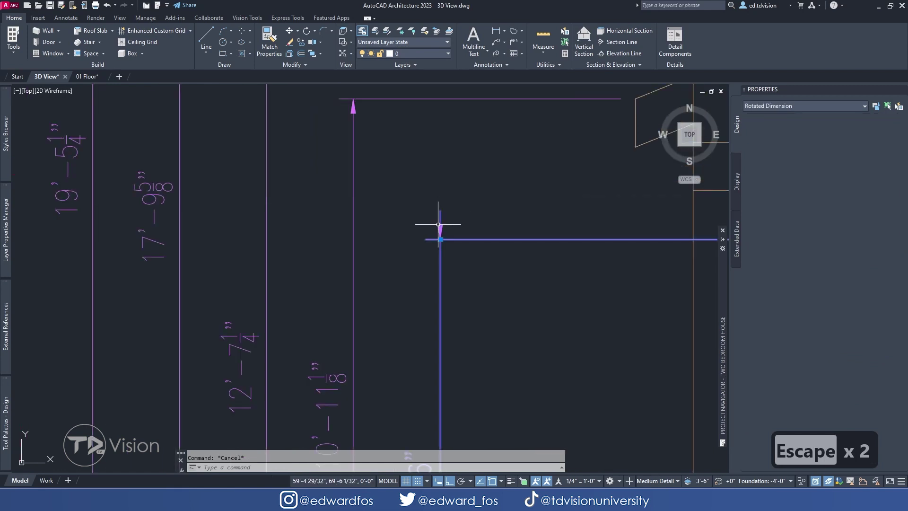
pyautogui.scroll(2, 440, 227)
pyautogui.moveTo(439, 246)
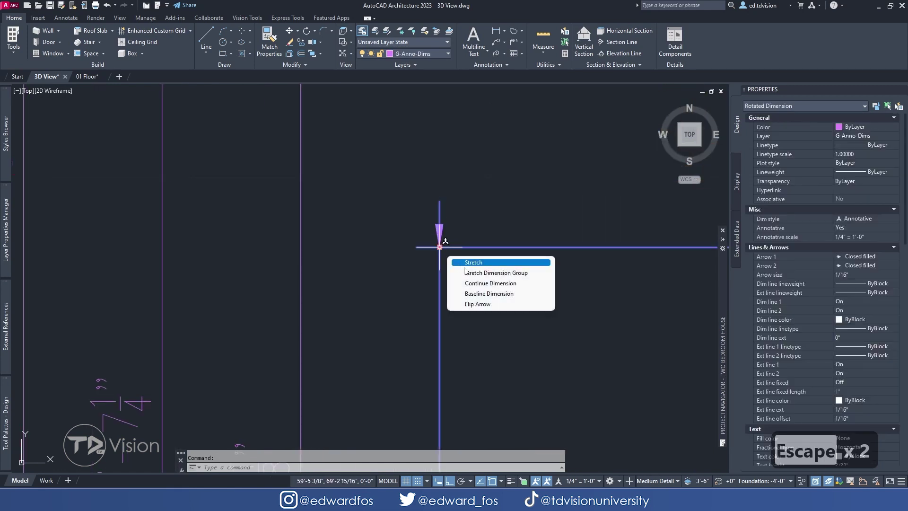
pyautogui.click(480, 304)
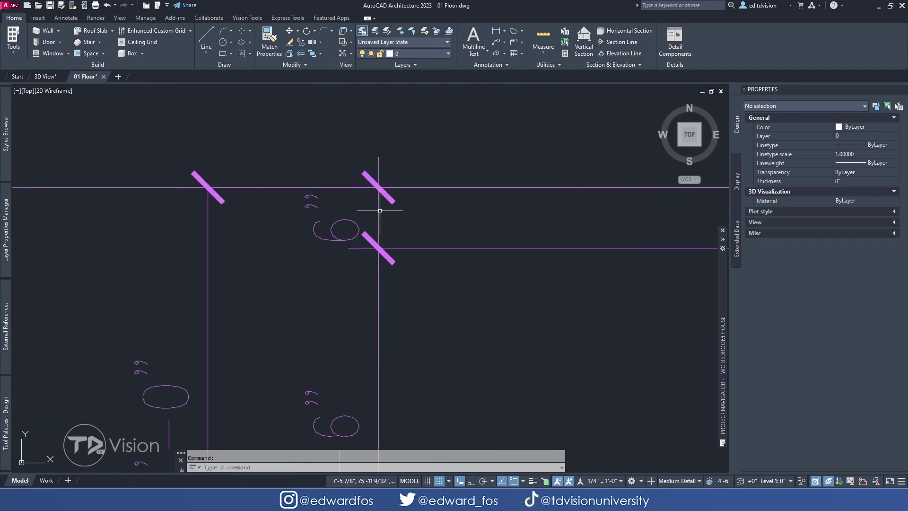
# Examine the grip options at the upper end of the topmost 6" dimension in the 01 Floor plan.
pyautogui.click(383, 189)
pyautogui.moveTo(379, 188)
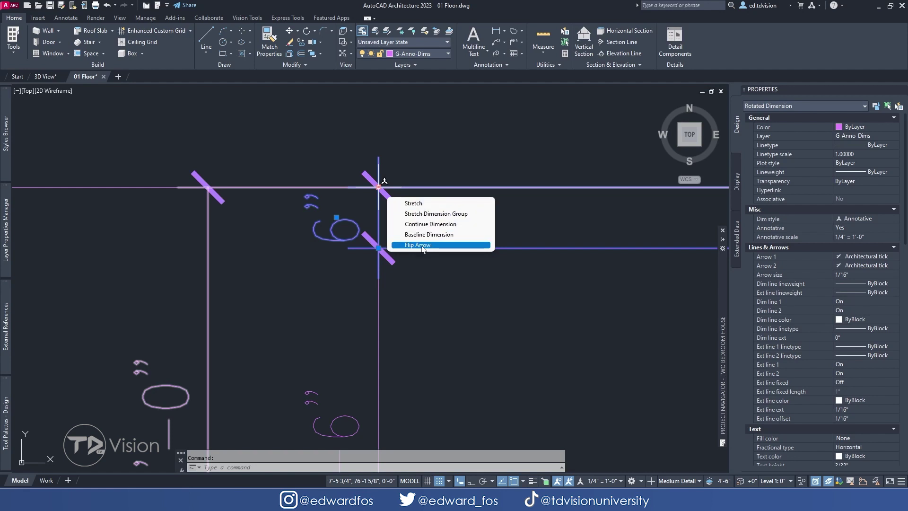
pyautogui.press('Escape')
pyautogui.press('Escape')
pyautogui.press('Escape')
# Examine the gaps between the three dimension strings along the west side of the 01 Floor plan.
pyautogui.scroll(-10, 402, 237)
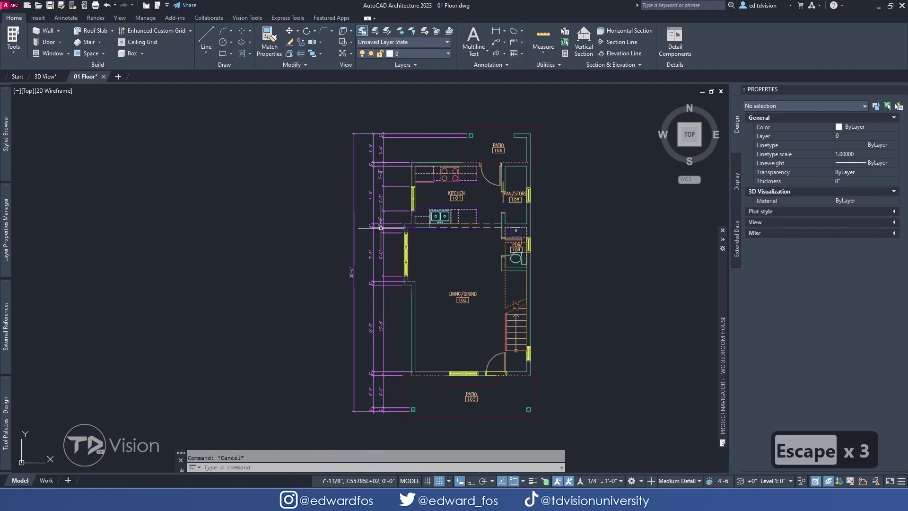
pyautogui.scroll(4, 362, 148)
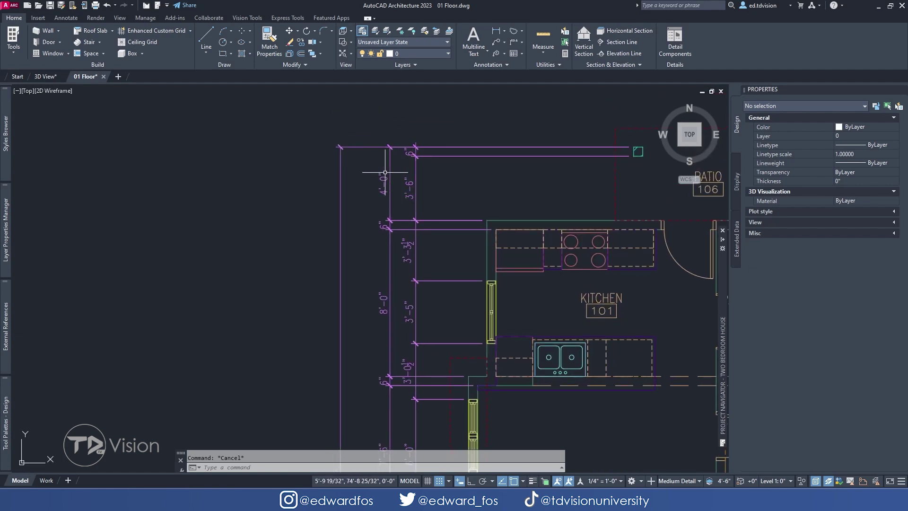
pyautogui.scroll(-4, 342, 171)
pyautogui.scroll(4, 412, 213)
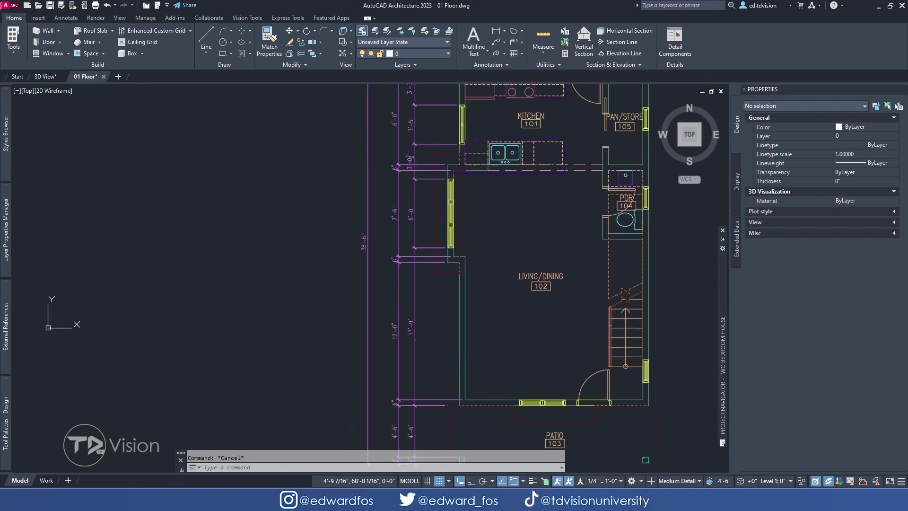
pyautogui.moveTo(424, 178); pyautogui.dragTo(462, 175, button='middle')
pyautogui.scroll(-3, 468, 251)
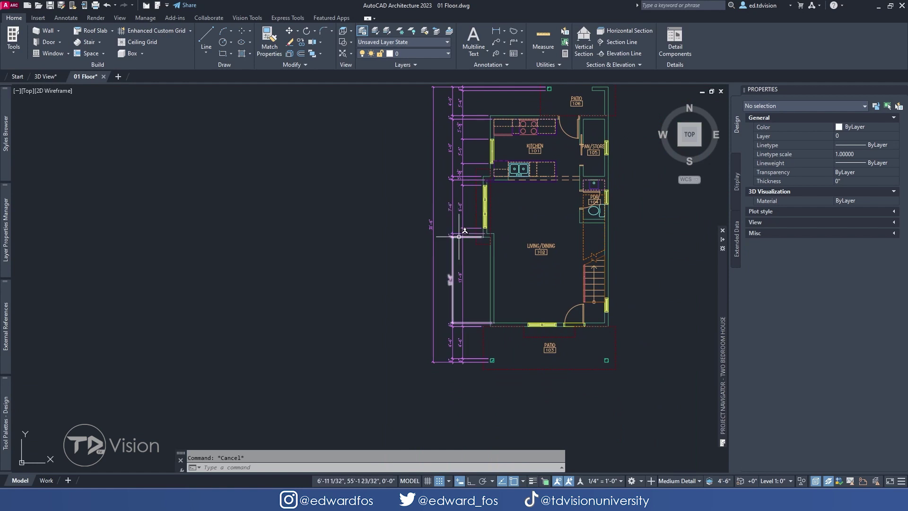
pyautogui.moveTo(459, 236)
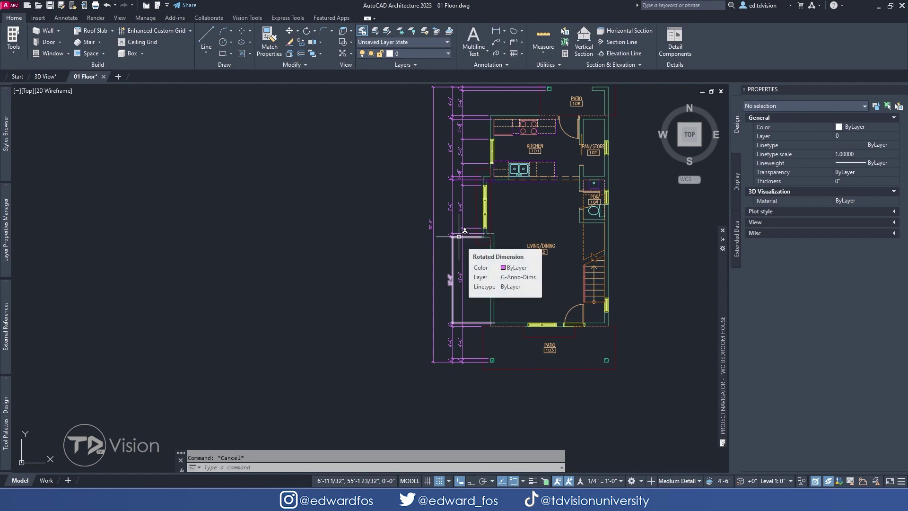
pyautogui.scroll(3, 459, 236)
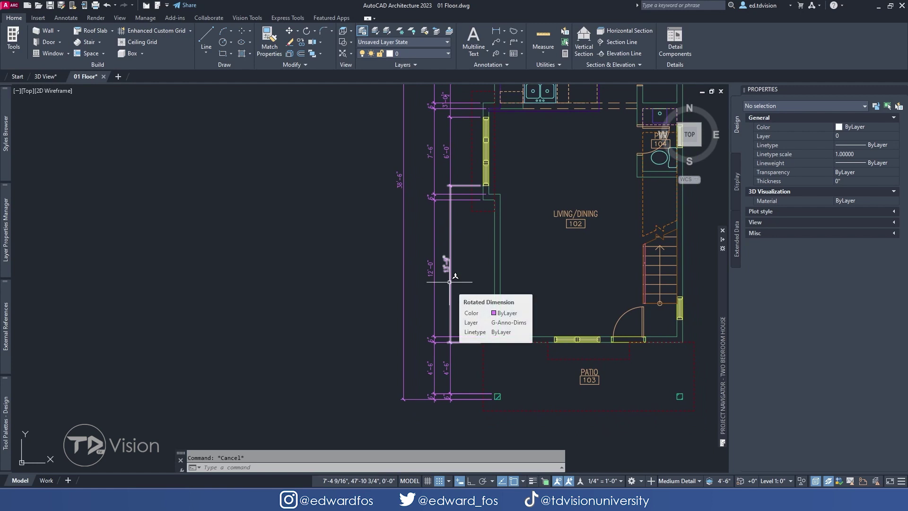
# Use Dimension Spacing to space the middle and outer dimension strings 12 inches apart, with the inner 4'-6" dimension at patio 103 as base.
pyautogui.click(67, 18)
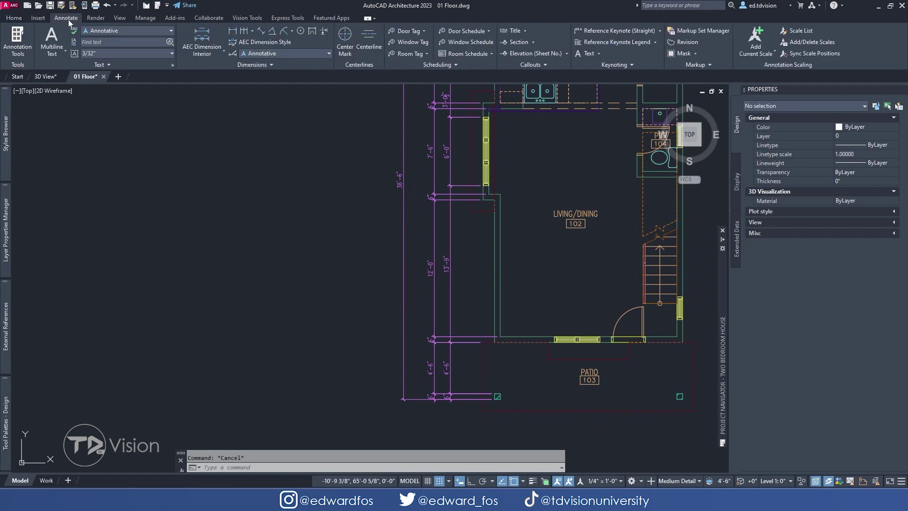
pyautogui.click(253, 64)
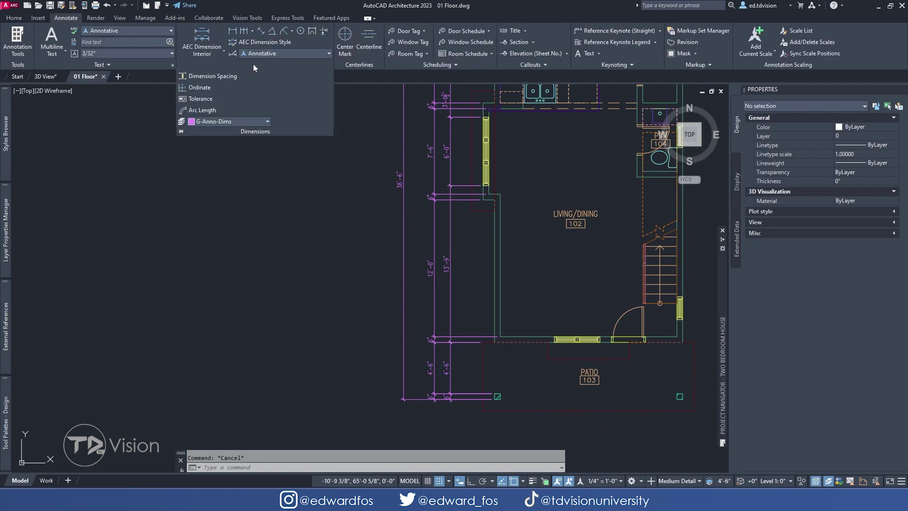
pyautogui.click(217, 78)
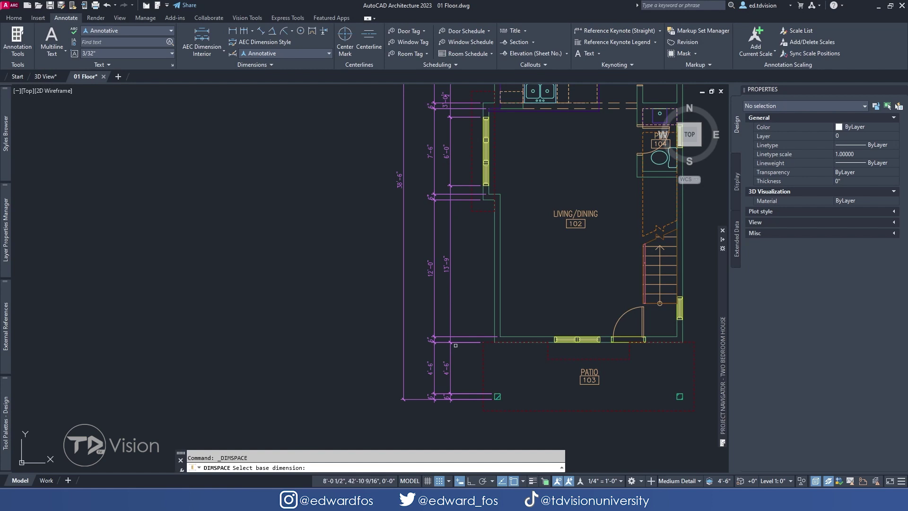
pyautogui.moveTo(455, 326); pyautogui.dragTo(455, 300, button='middle')
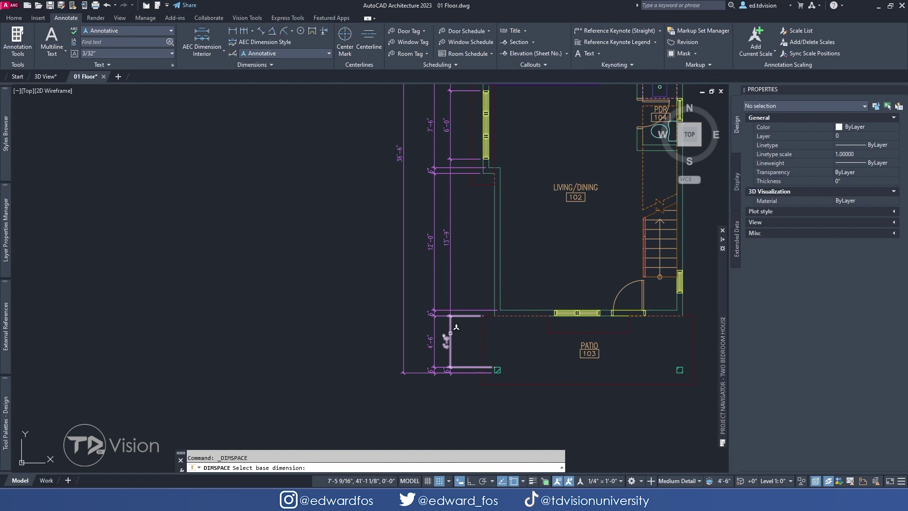
pyautogui.click(450, 333)
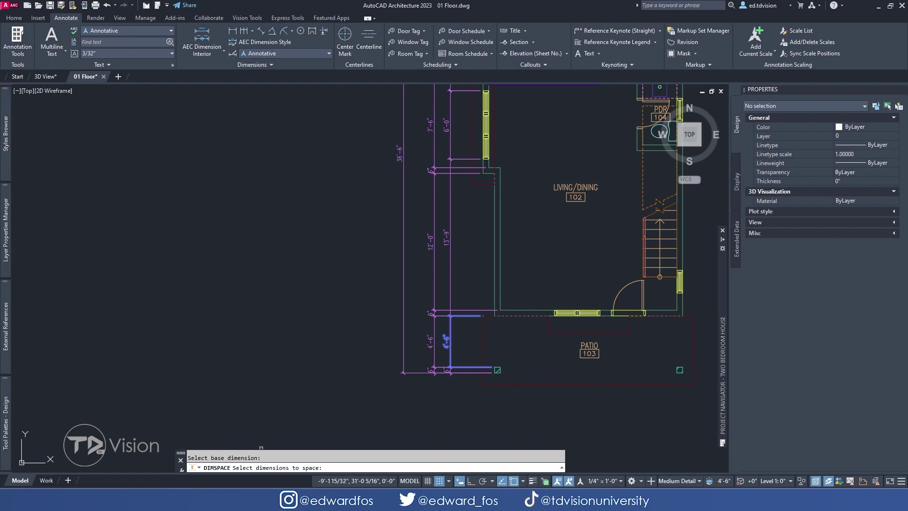
pyautogui.scroll(-4, 446, 373)
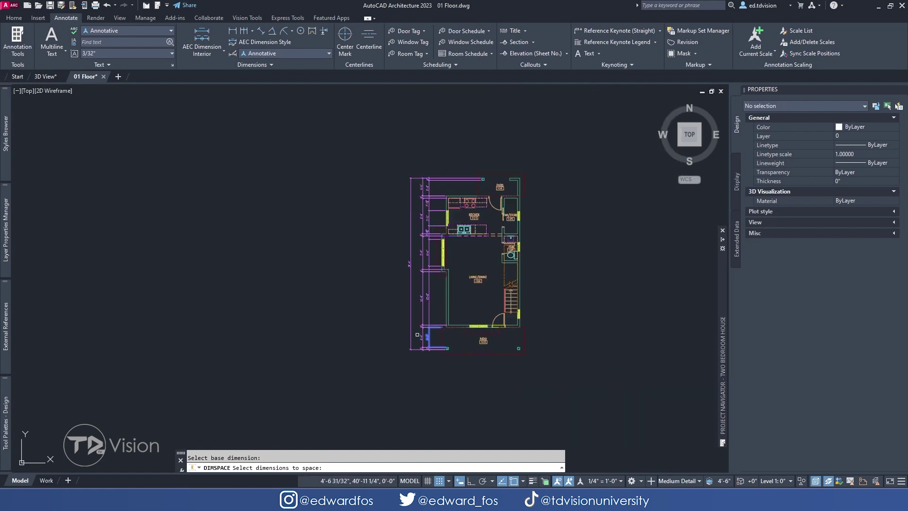
pyautogui.click(446, 395)
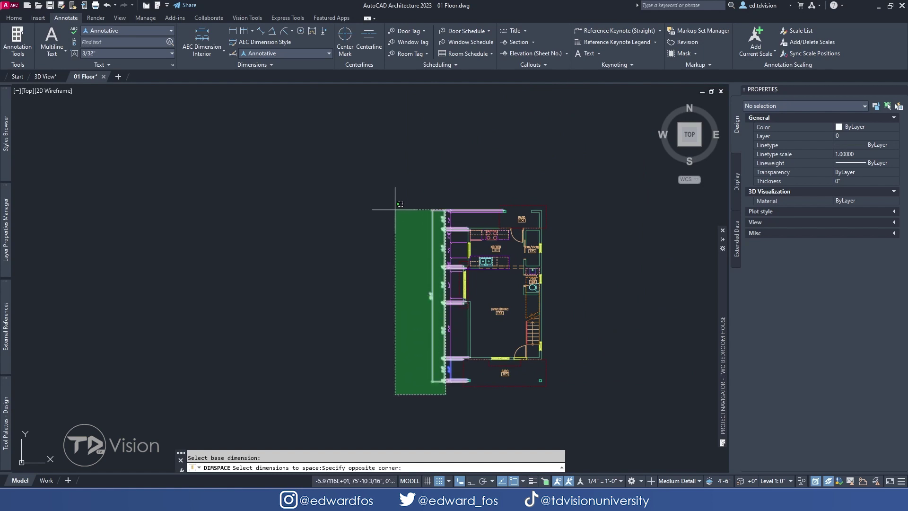
pyautogui.click(389, 189)
pyautogui.scroll(5, 439, 357)
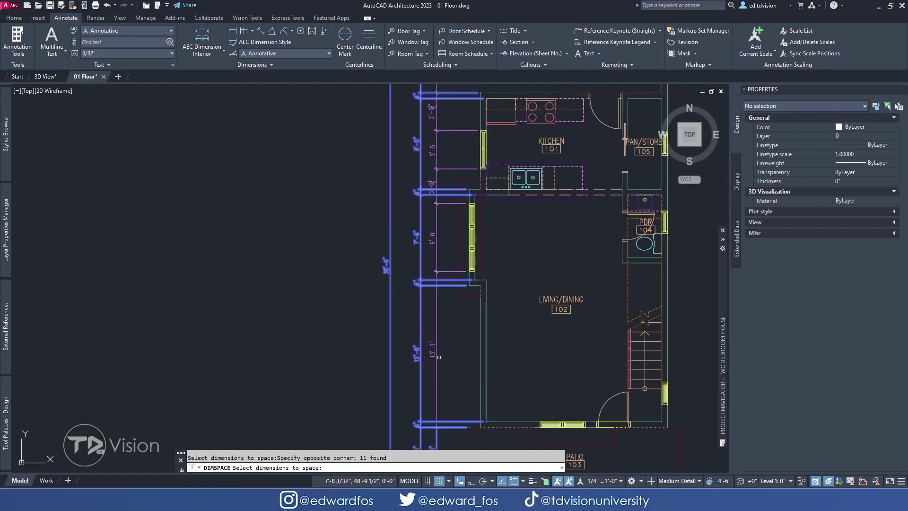
pyautogui.moveTo(423, 257); pyautogui.dragTo(427, 316, button='middle')
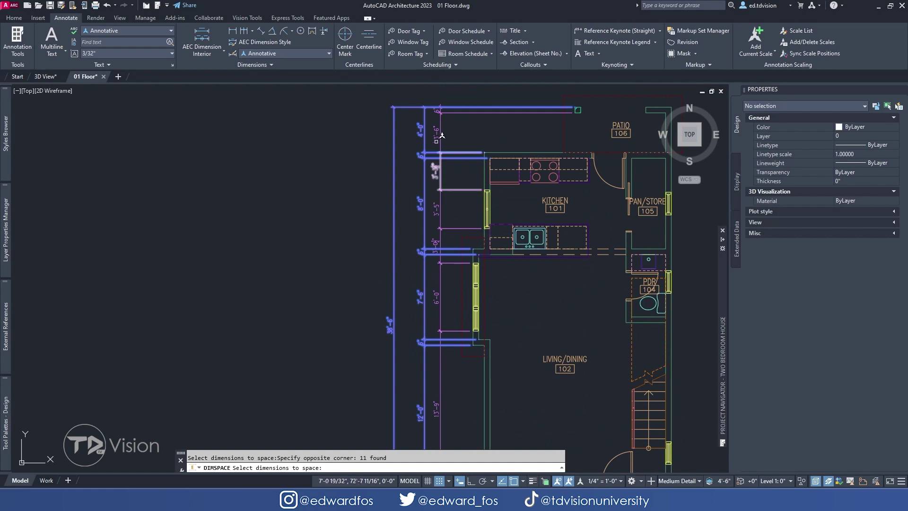
pyautogui.moveTo(443, 379); pyautogui.dragTo(444, 319, button='middle')
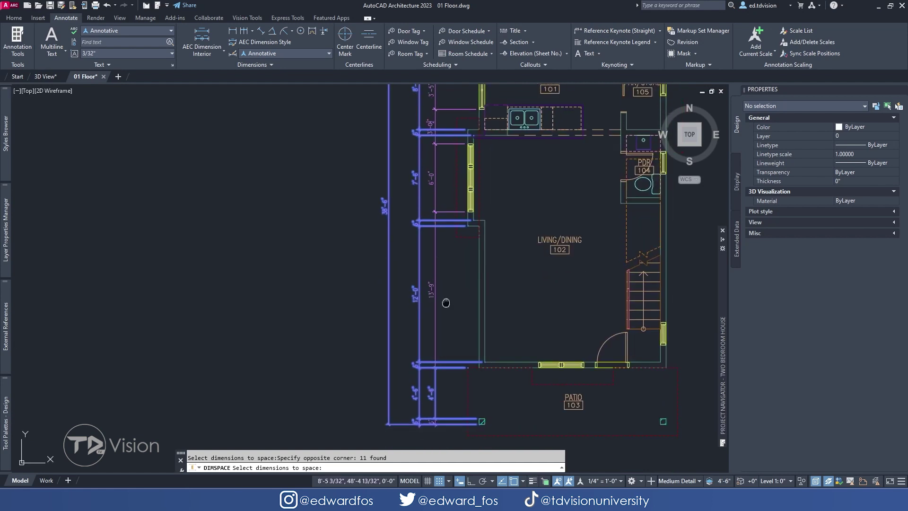
pyautogui.moveTo(446, 301); pyautogui.dragTo(454, 320, button='middle')
pyautogui.press('Return')
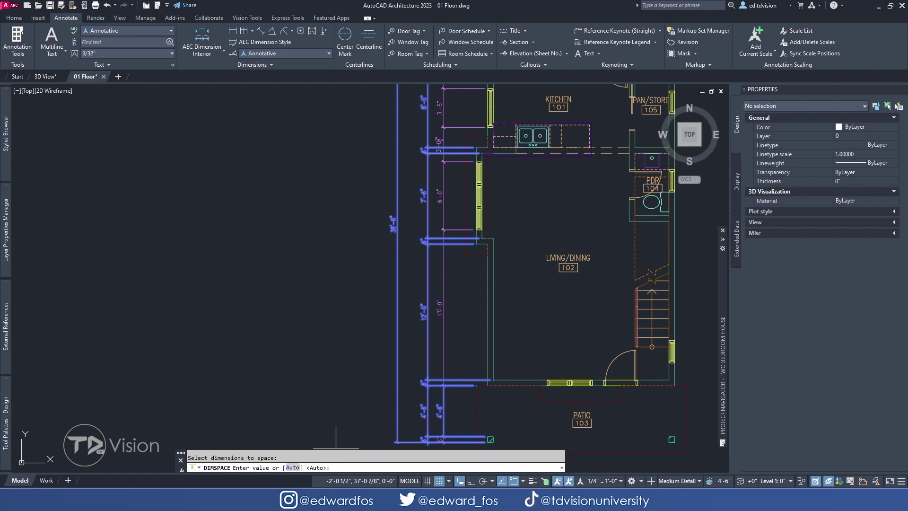
pyautogui.write('12')
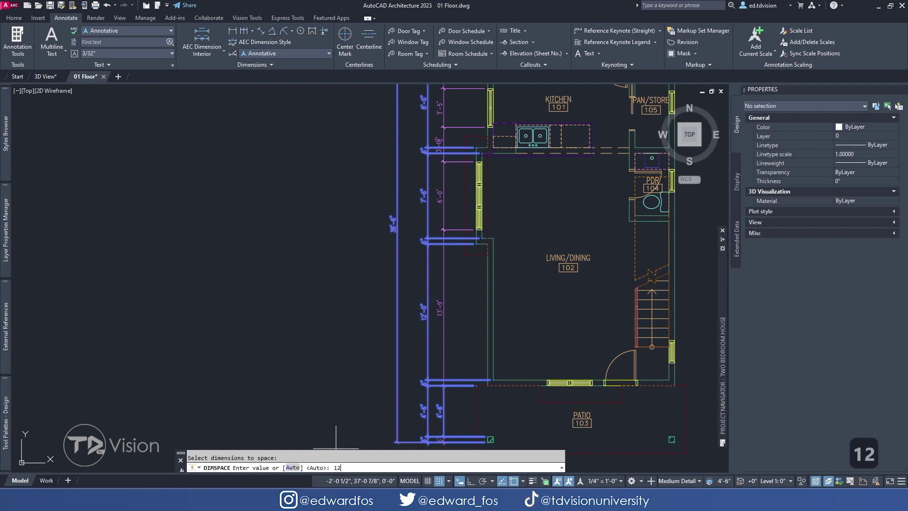
pyautogui.press('Return')
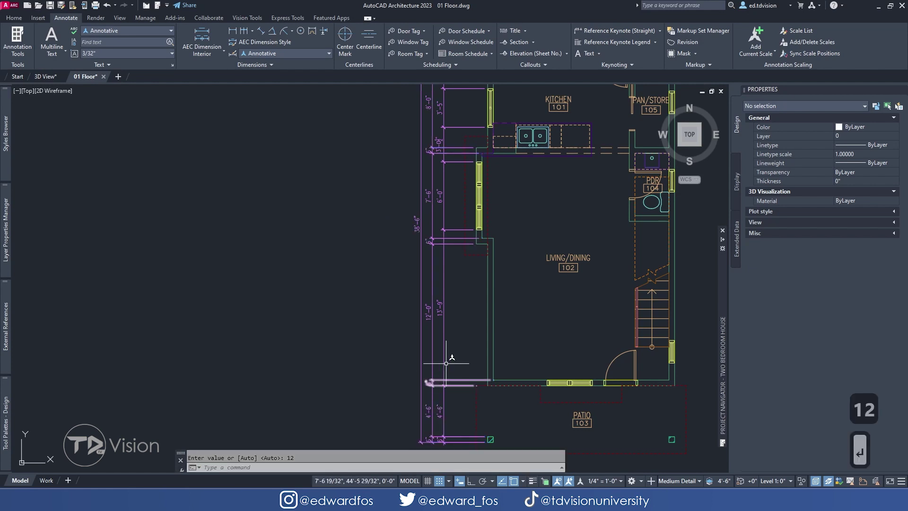
# Examine the respaced dimension strings along the full west side of the floor plan, from patio 103 to patio 106.
pyautogui.moveTo(437, 331); pyautogui.dragTo(435, 263, button='middle')
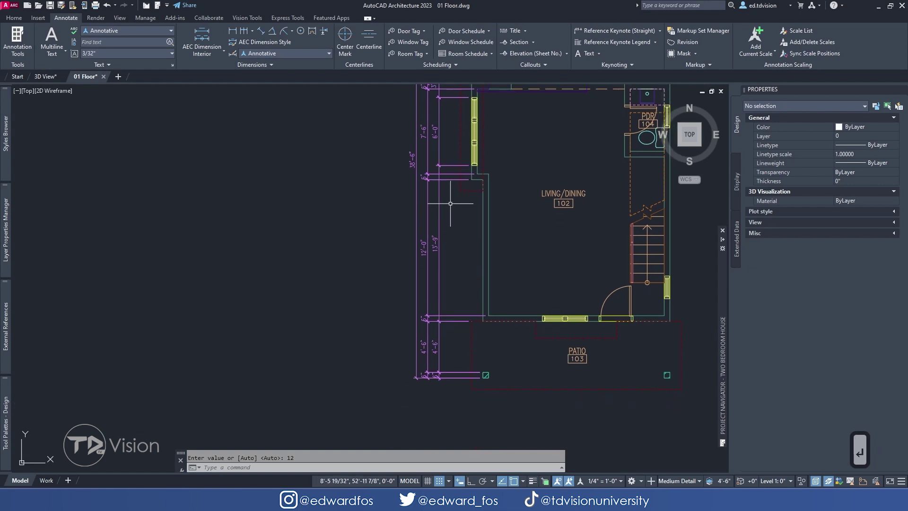
pyautogui.moveTo(434, 142); pyautogui.dragTo(468, 386, button='middle')
pyautogui.scroll(4, 469, 191)
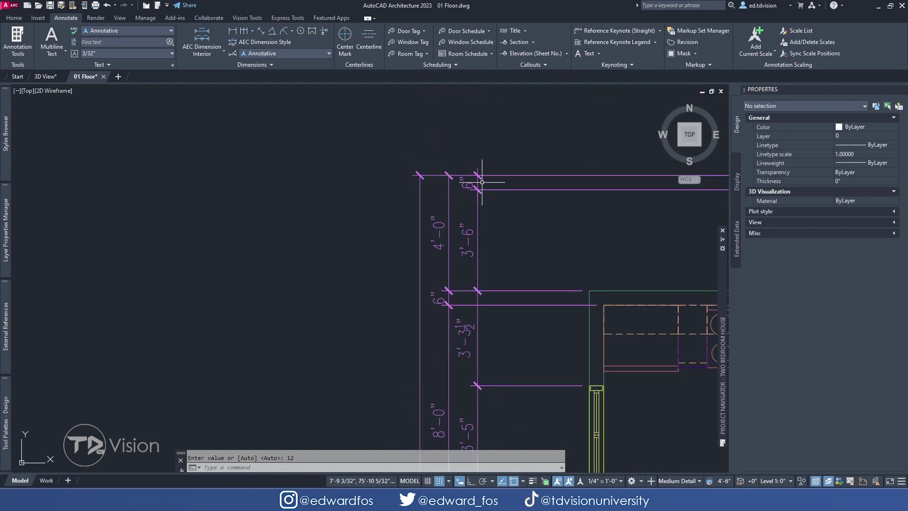
pyautogui.moveTo(509, 265); pyautogui.dragTo(492, 174, button='middle')
pyautogui.scroll(-4, 494, 170)
pyautogui.moveTo(503, 275); pyautogui.dragTo(496, 150, button='middle')
pyautogui.moveTo(492, 290); pyautogui.dragTo(469, 207, button='middle')
pyautogui.scroll(-3, 469, 207)
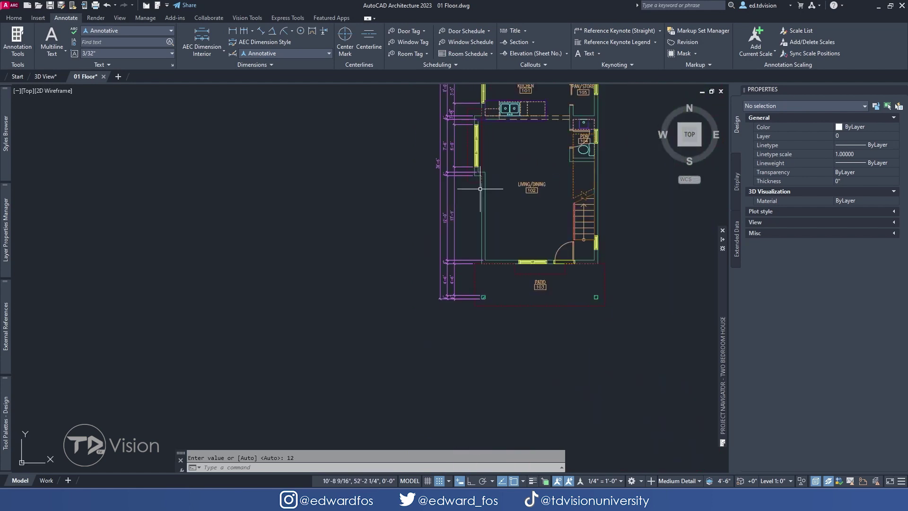
pyautogui.moveTo(471, 148); pyautogui.dragTo(473, 249, button='middle')
pyautogui.scroll(3, 458, 198)
pyautogui.moveTo(458, 198); pyautogui.dragTo(442, 266, button='middle')
pyautogui.scroll(-2, 430, 249)
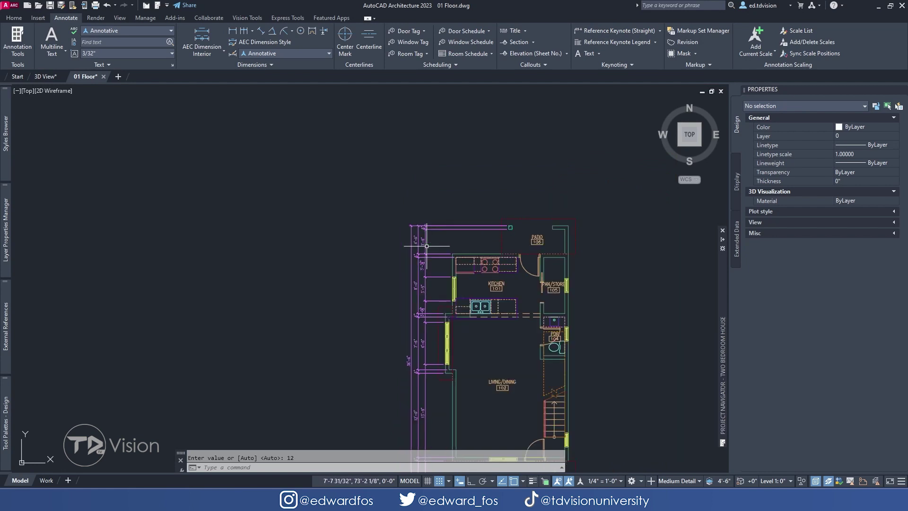
pyautogui.moveTo(577, 364); pyautogui.dragTo(577, 336, button='middle')
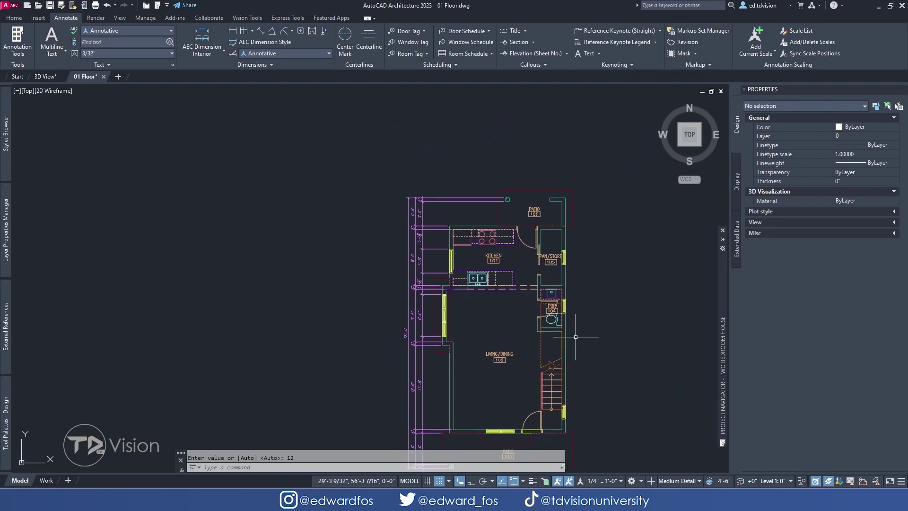
pyautogui.scroll(2, 441, 220)
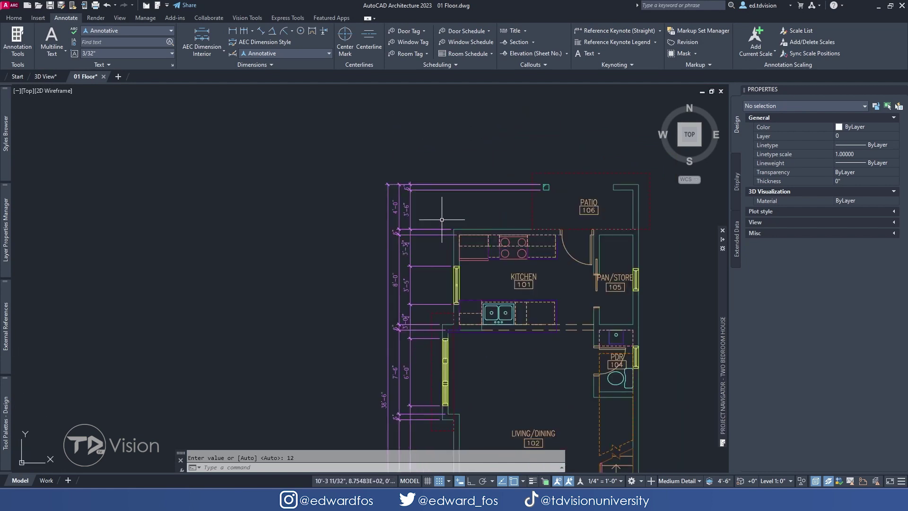
# Examine where the interior 12'-6" and 15'-6" dimension lines cross in Living/Dining 102.
pyautogui.moveTo(597, 225); pyautogui.dragTo(459, 207, button='middle')
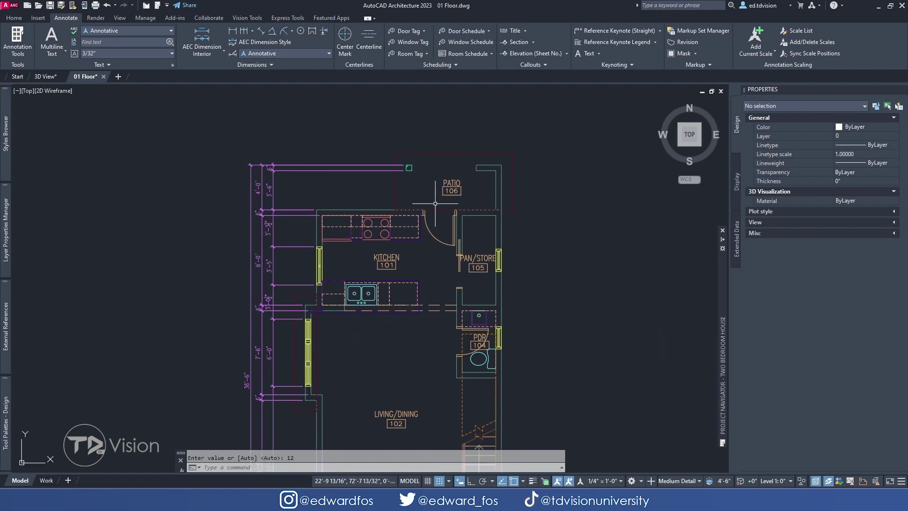
pyautogui.moveTo(268, 195); pyautogui.dragTo(368, 192, button='middle')
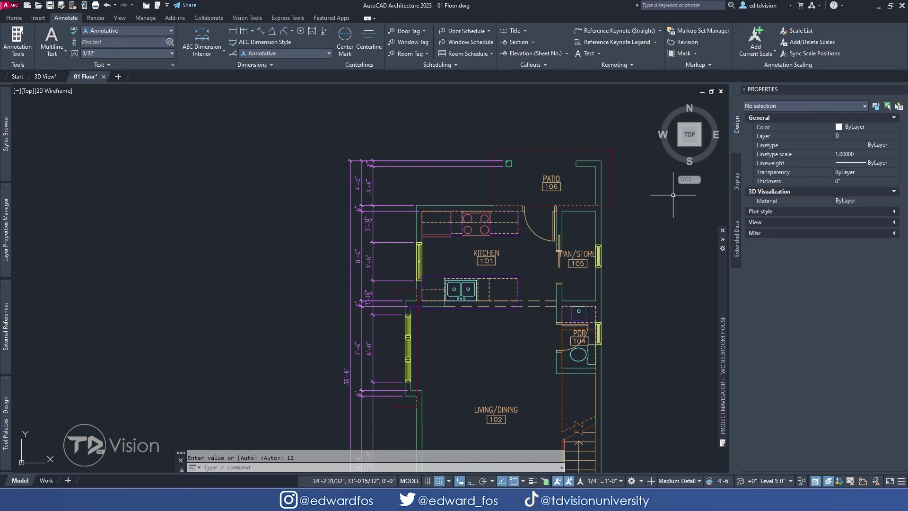
pyautogui.moveTo(475, 355); pyautogui.dragTo(474, 306, button='middle')
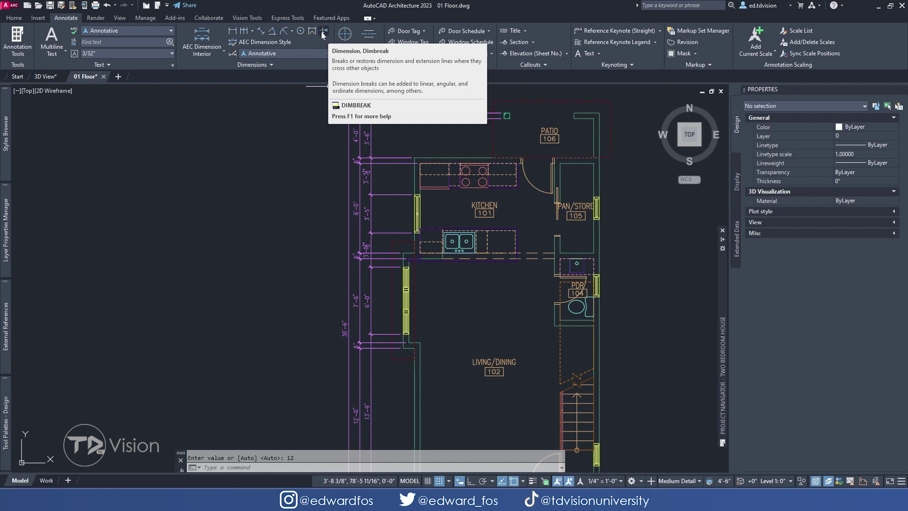
pyautogui.press('Escape')
pyautogui.press('Escape')
pyautogui.moveTo(455, 361); pyautogui.dragTo(415, 256, button='middle')
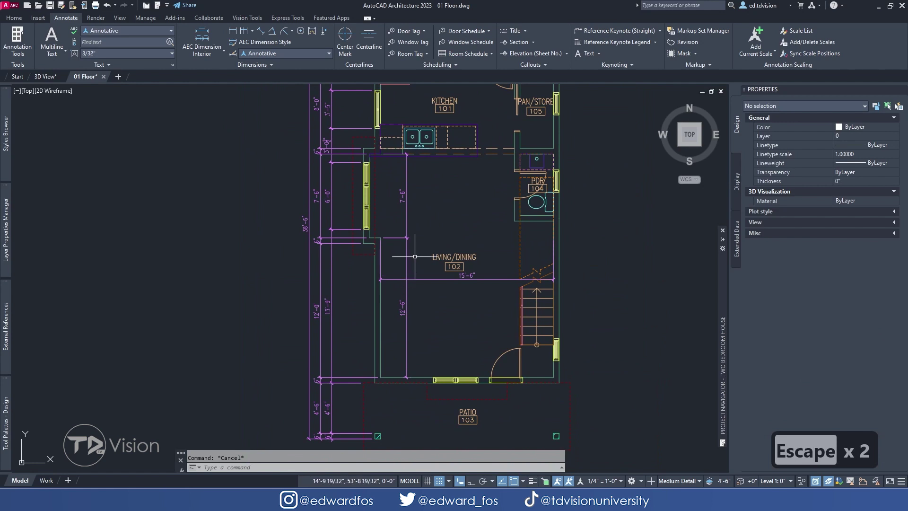
pyautogui.scroll(2, 414, 256)
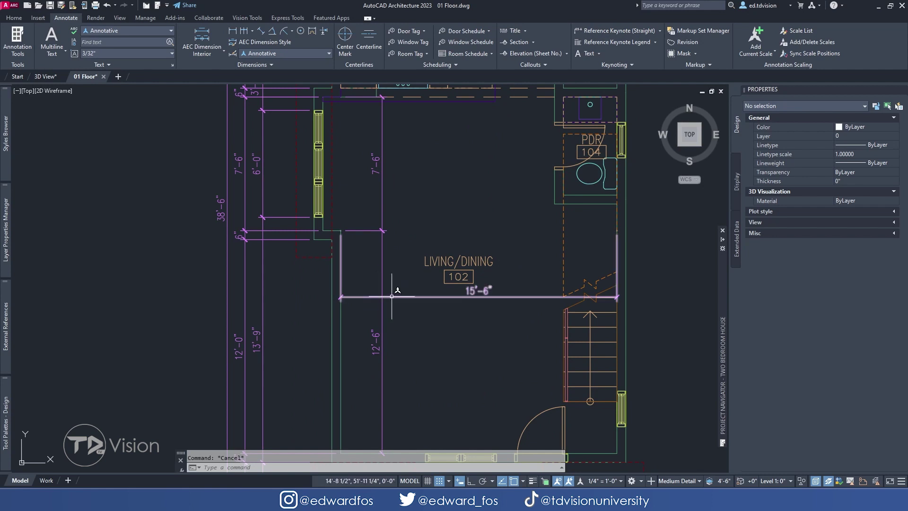
pyautogui.scroll(4, 385, 289)
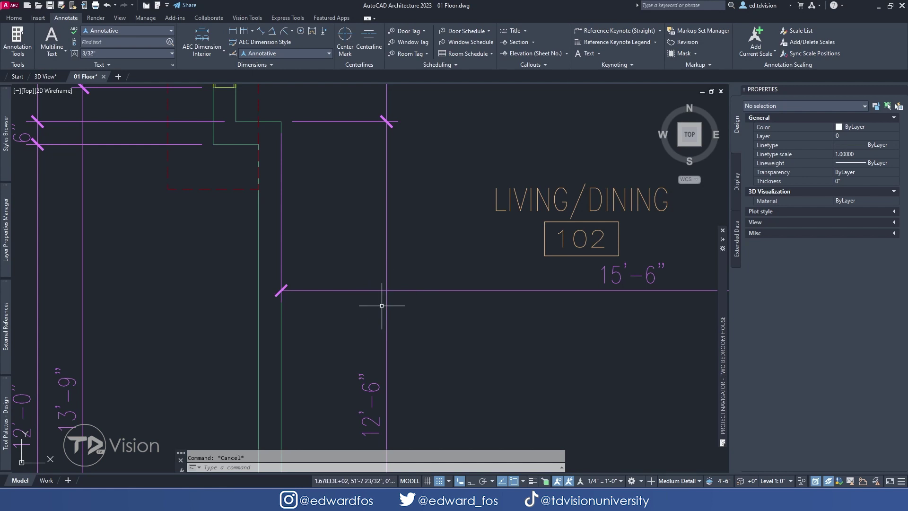
pyautogui.scroll(-2, 376, 327)
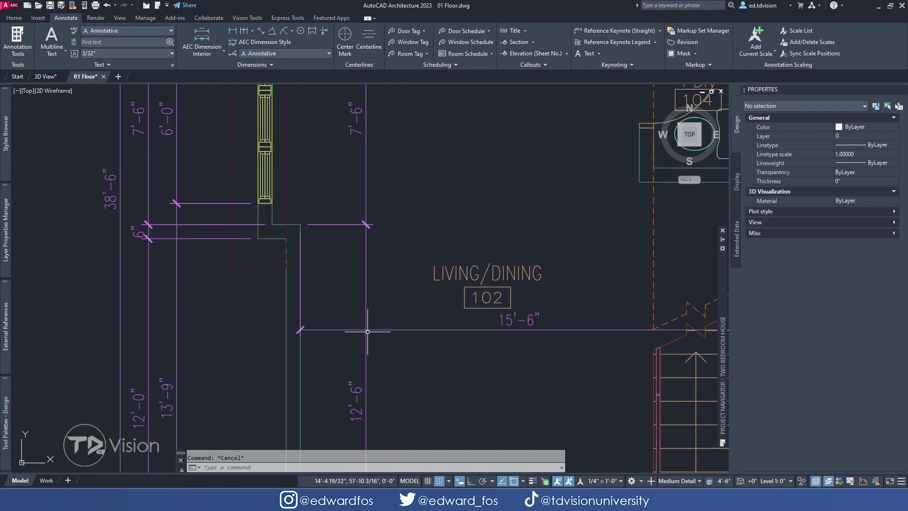
pyautogui.scroll(-3, 386, 327)
pyautogui.scroll(3, 383, 341)
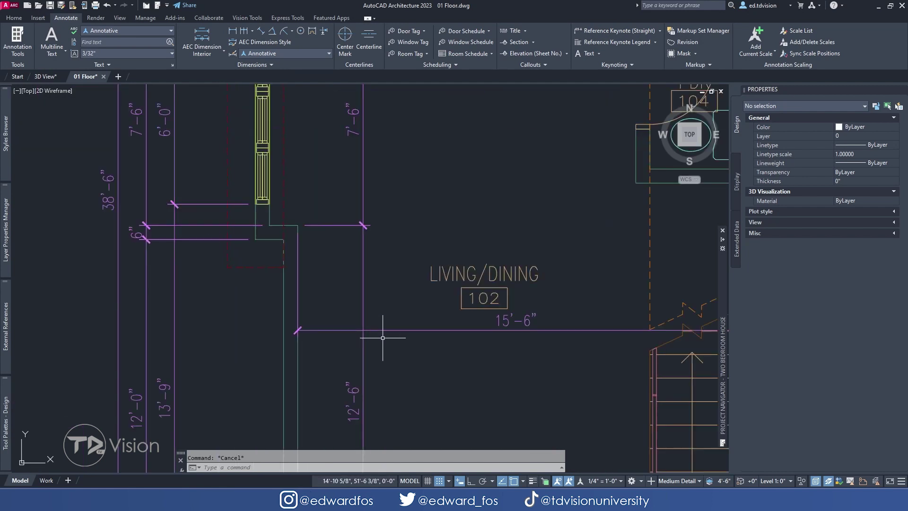
# Add a dimension break to the interior 12'-6" dimension where it crosses the 15'-6" dimension in Living/Dining 102.
pyautogui.click(324, 32)
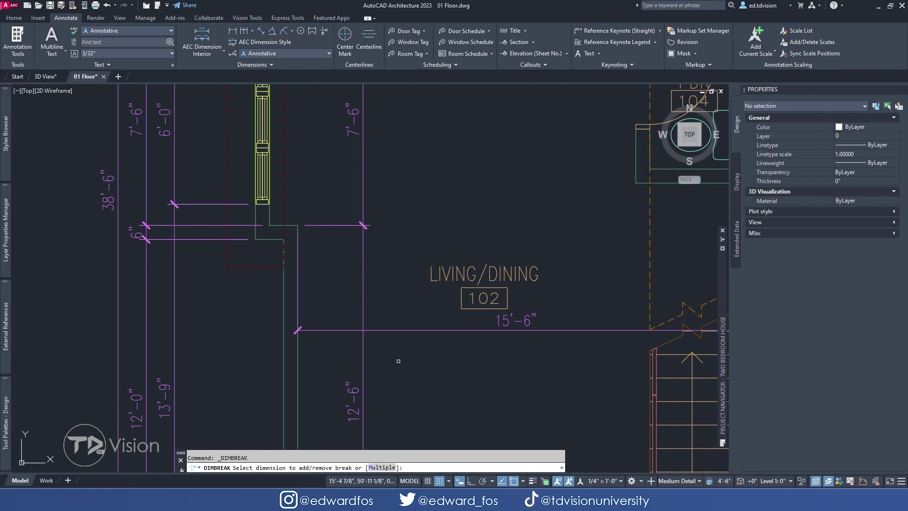
pyautogui.moveTo(397, 349)
pyautogui.mouseDown(button='middle')
pyautogui.moveTo(392, 312)
pyautogui.moveTo(357, 304)
pyautogui.mouseUp(button='middle')
pyautogui.click(320, 287)
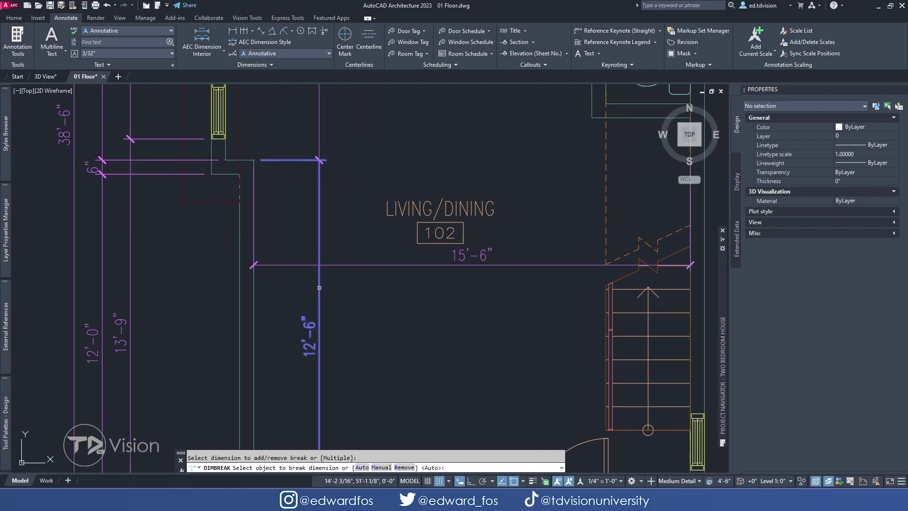
pyautogui.click(381, 264)
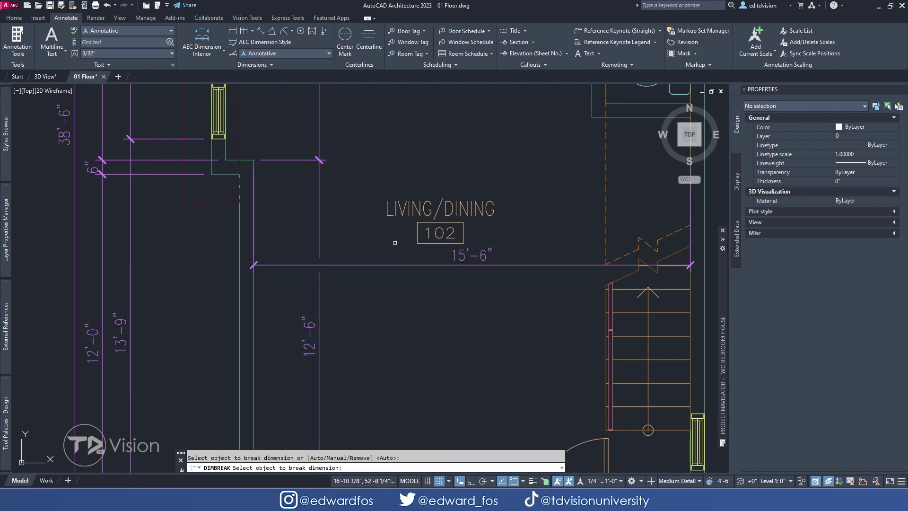
pyautogui.press('Return')
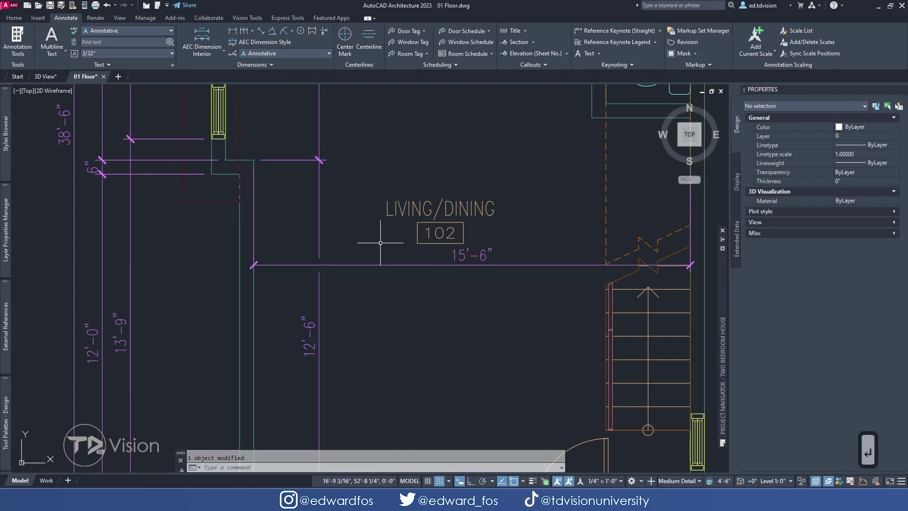
pyautogui.scroll(4, 326, 260)
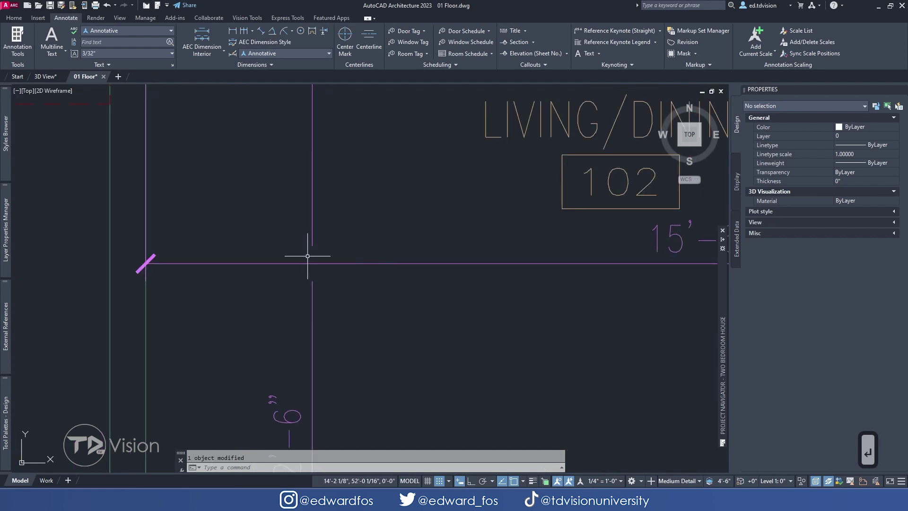
pyautogui.scroll(-4, 310, 274)
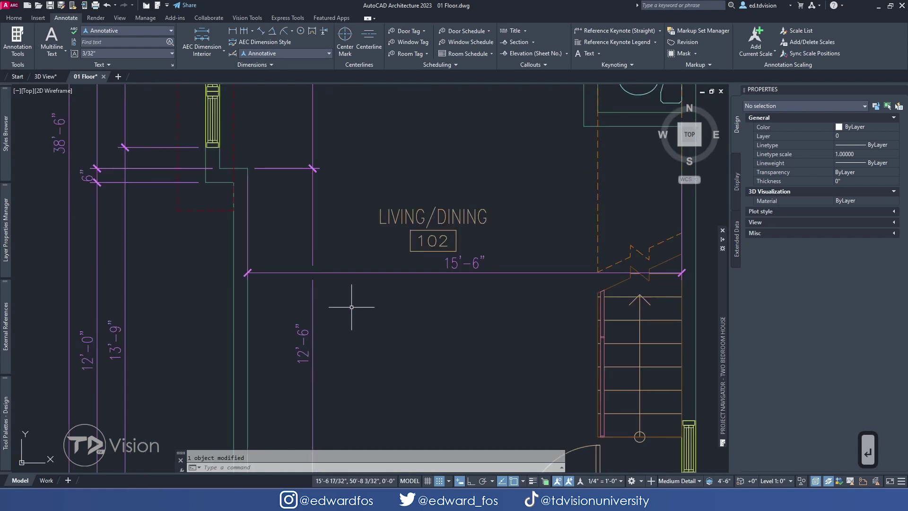
pyautogui.moveTo(351, 307); pyautogui.dragTo(352, 300, button='middle')
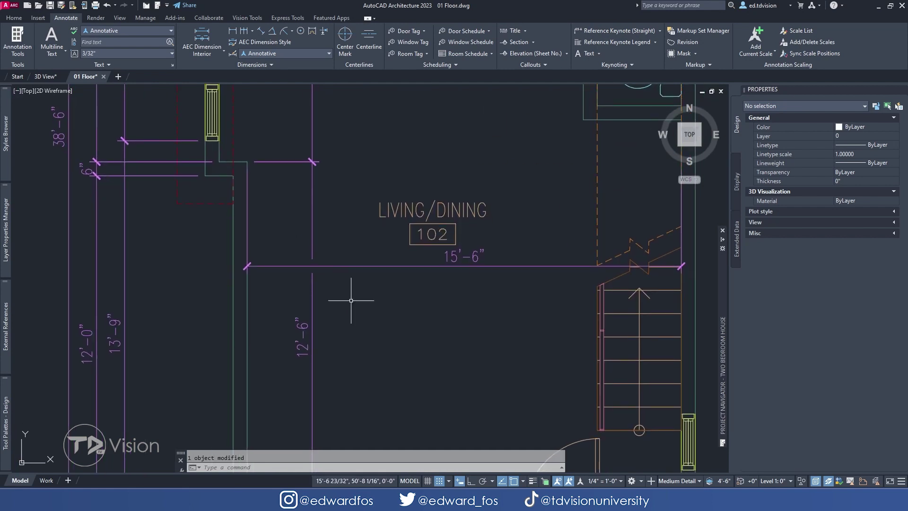
# Stretch the 15'-6" dimension line in Living/Dining 102 southward to the level of the lower stair treads.
pyautogui.click(319, 266)
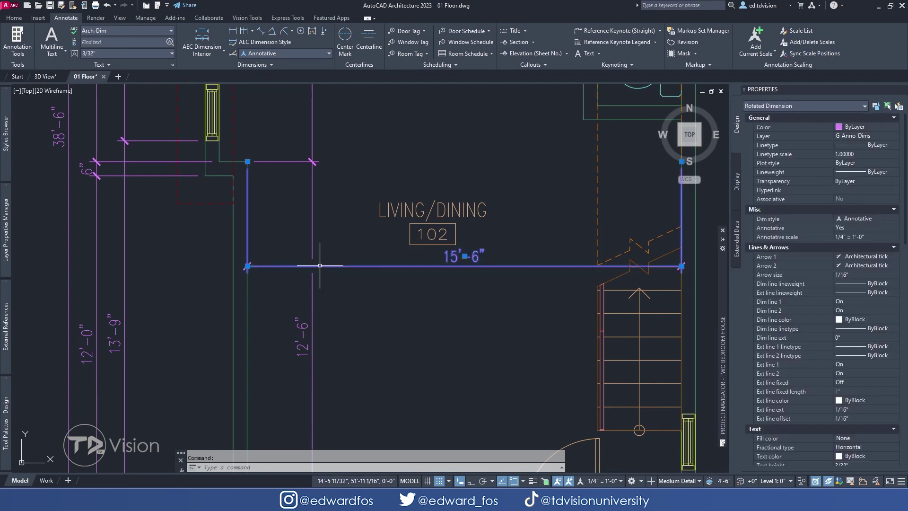
pyautogui.click(247, 266)
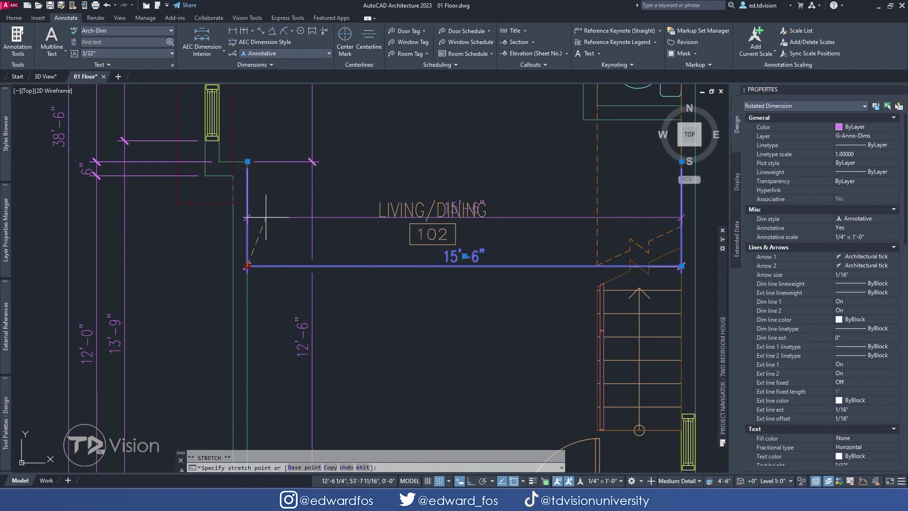
pyautogui.moveTo(266, 217); pyautogui.dragTo(261, 254, button='middle')
pyautogui.click(250, 226)
pyautogui.click(244, 226)
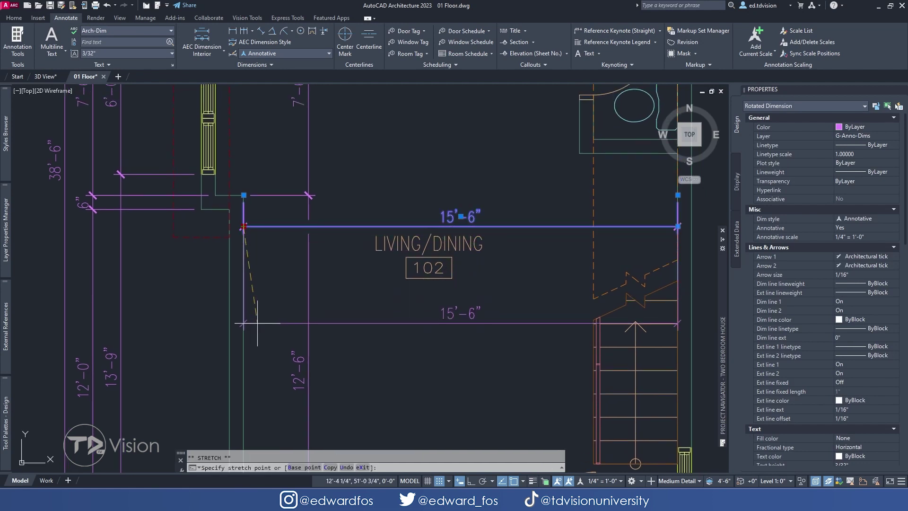
pyautogui.click(257, 323)
pyautogui.moveTo(263, 345); pyautogui.dragTo(270, 276, button='middle')
pyautogui.moveTo(249, 254)
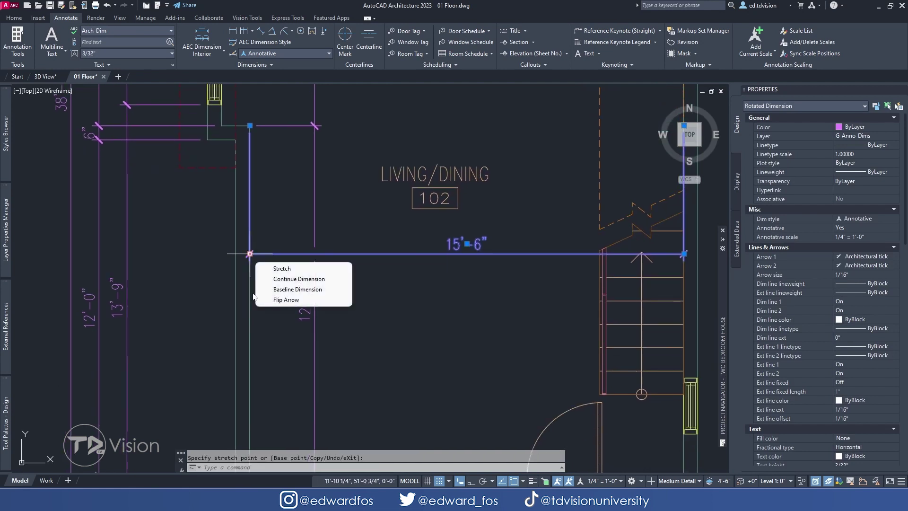
pyautogui.moveTo(288, 394); pyautogui.dragTo(286, 360, button='middle')
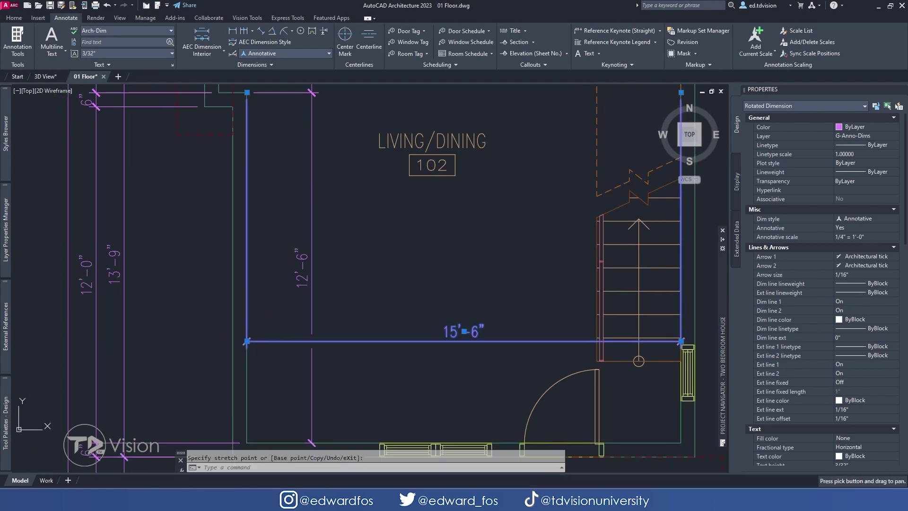
pyautogui.moveTo(336, 335); pyautogui.dragTo(342, 367, button='middle')
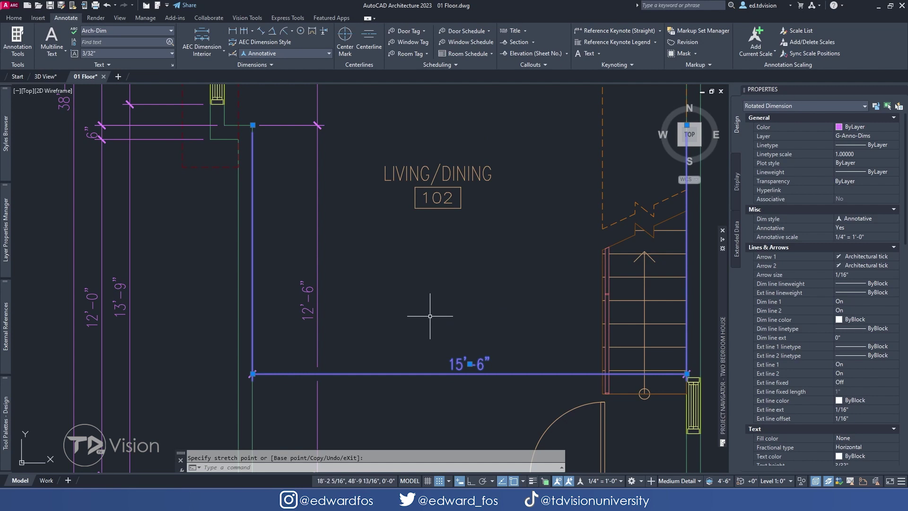
pyautogui.press('Escape')
pyautogui.press('Escape')
pyautogui.press('Escape')
# Examine the long extension lines of the west dimension strings, from the post at patio 106 down to kitchen 101.
pyautogui.scroll(-5, 430, 316)
pyautogui.scroll(4, 430, 312)
pyautogui.moveTo(331, 212); pyautogui.dragTo(381, 297, button='middle')
pyautogui.scroll(-5, 382, 297)
pyautogui.scroll(5, 339, 209)
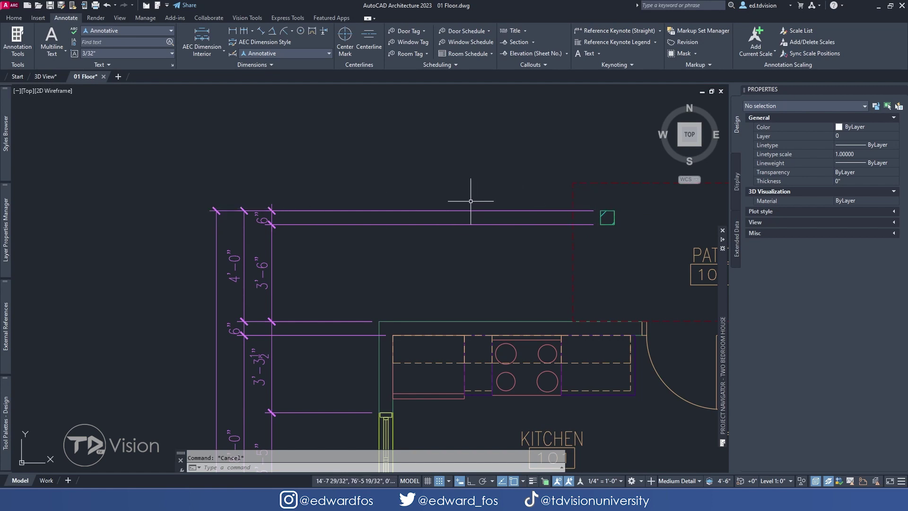
pyautogui.scroll(-3, 426, 213)
pyautogui.scroll(2, 350, 114)
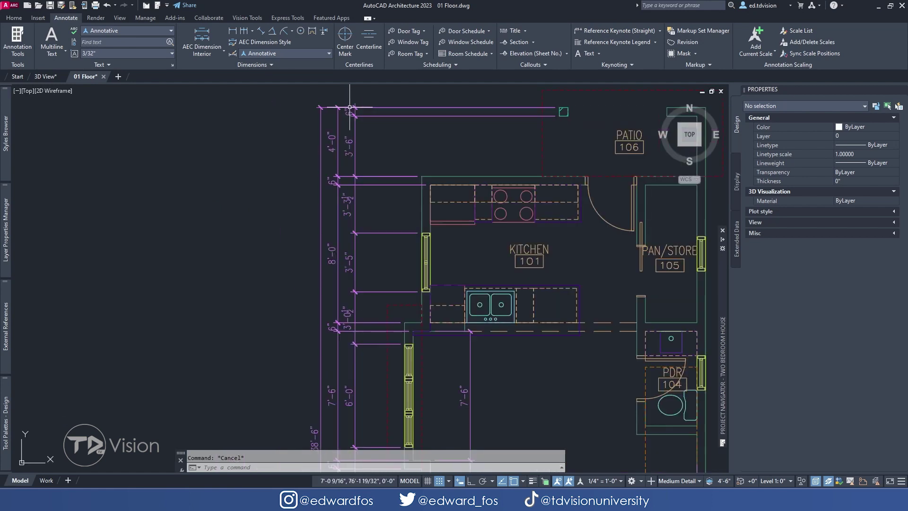
pyautogui.moveTo(375, 351); pyautogui.dragTo(377, 348, button='middle')
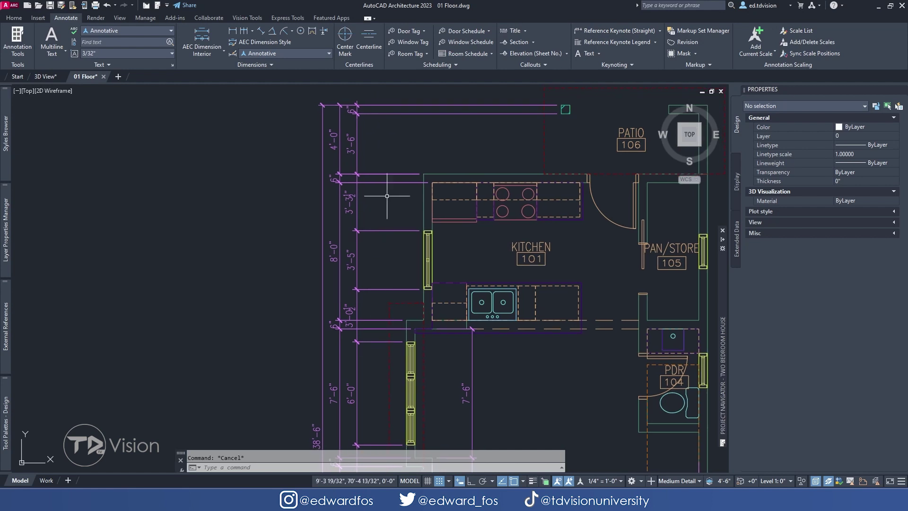
pyautogui.moveTo(407, 170); pyautogui.dragTo(409, 196, button='middle')
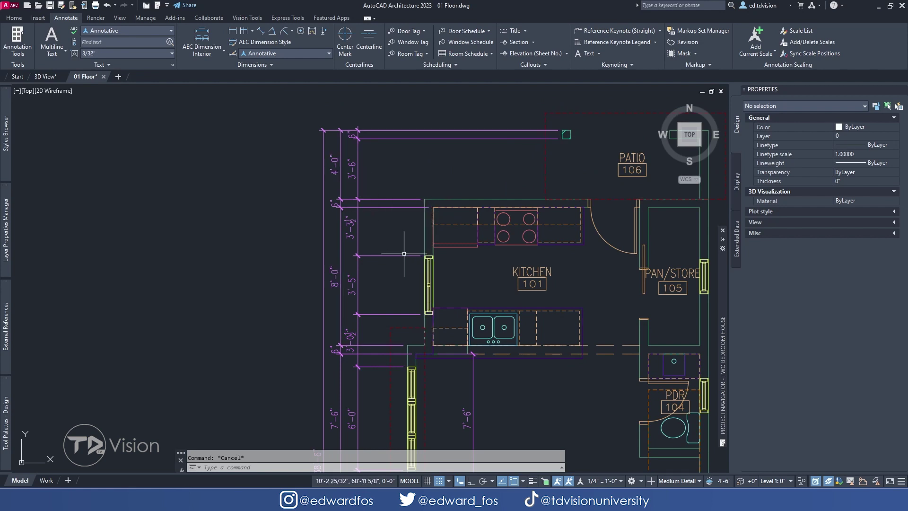
pyautogui.moveTo(396, 378); pyautogui.dragTo(423, 378, button='middle')
pyautogui.scroll(2, 338, 202)
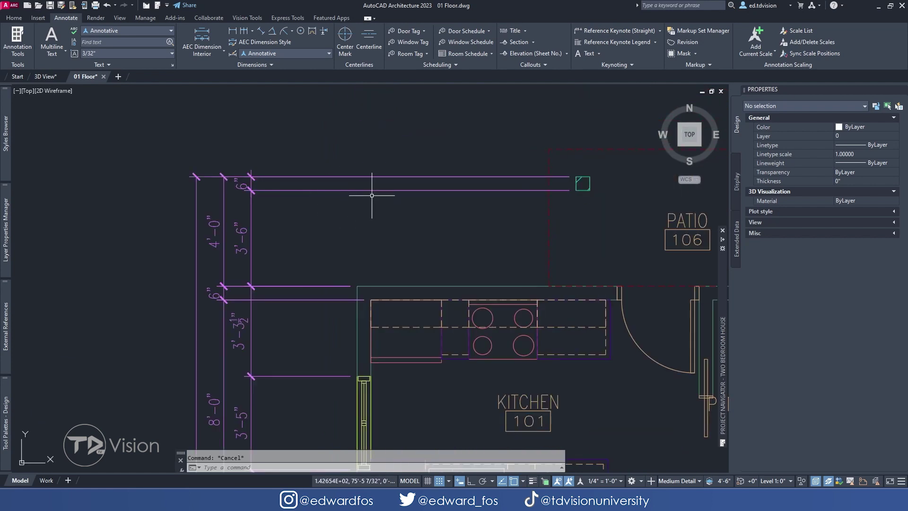
# Modify the Annotative dimension style to use fixed length extension lines with a length of .25.
pyautogui.click(14, 18)
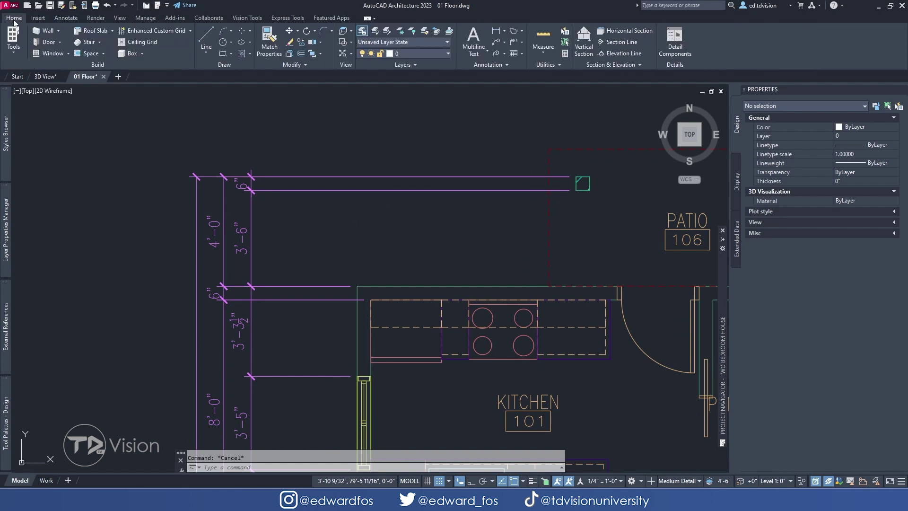
pyautogui.click(470, 66)
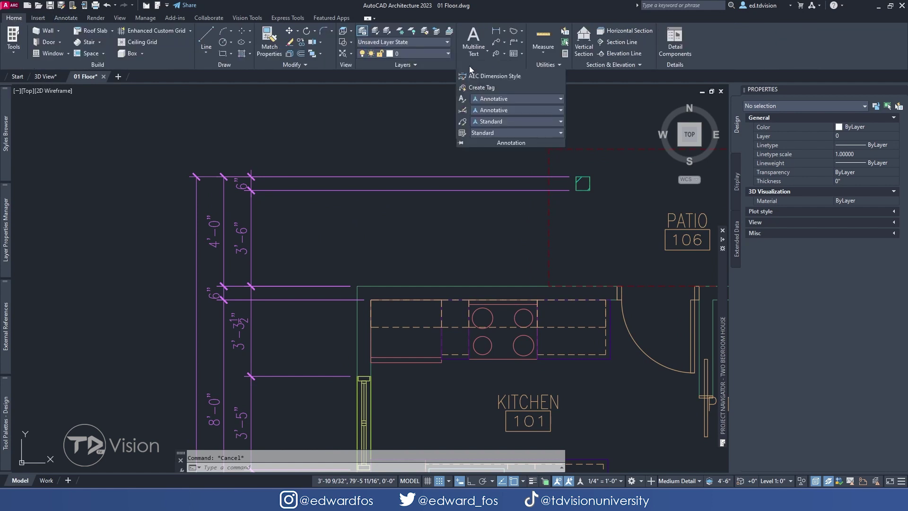
pyautogui.click(464, 111)
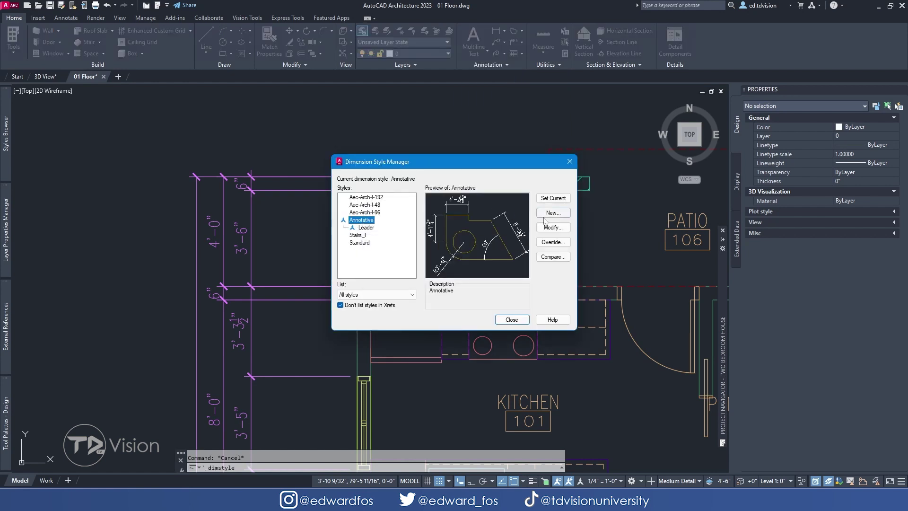
pyautogui.click(553, 227)
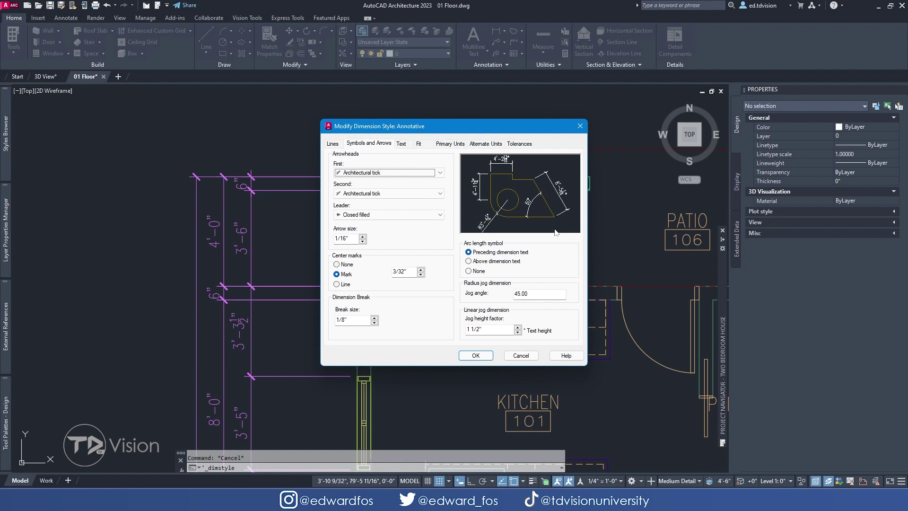
pyautogui.click(332, 144)
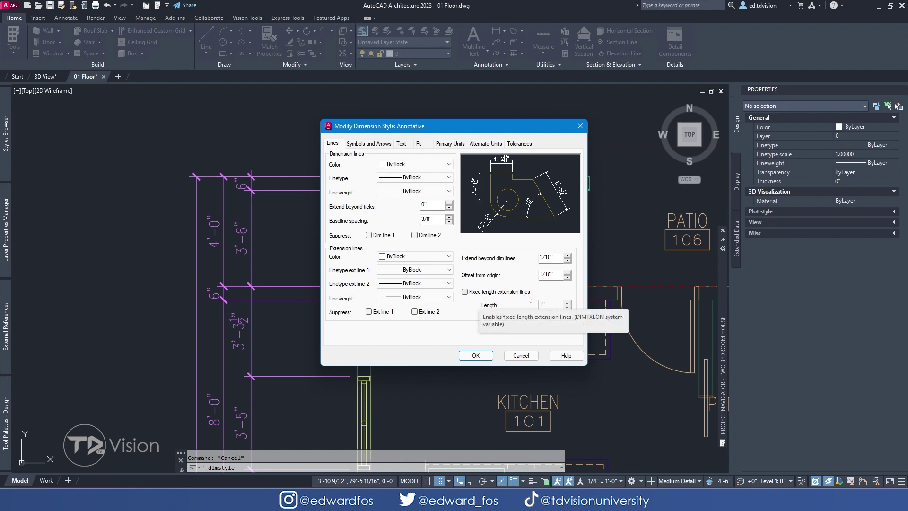
pyautogui.click(464, 292)
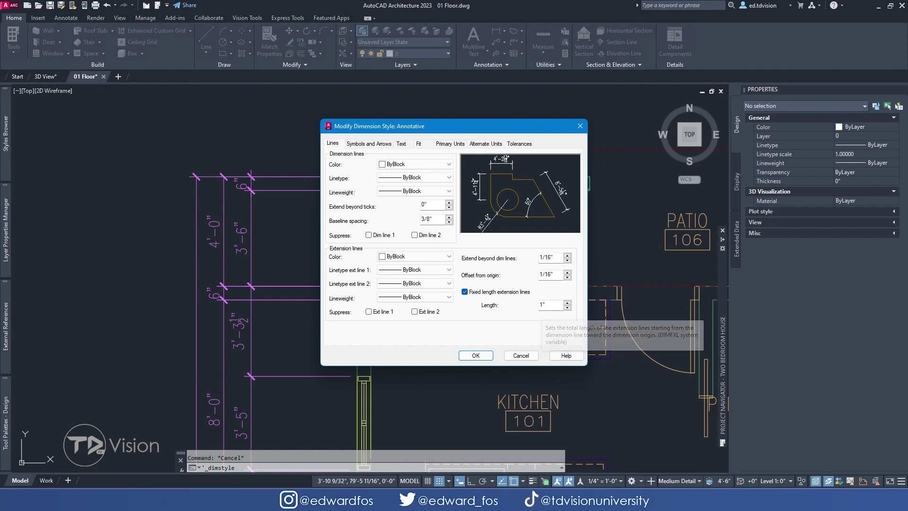
pyautogui.doubleClick(543, 305)
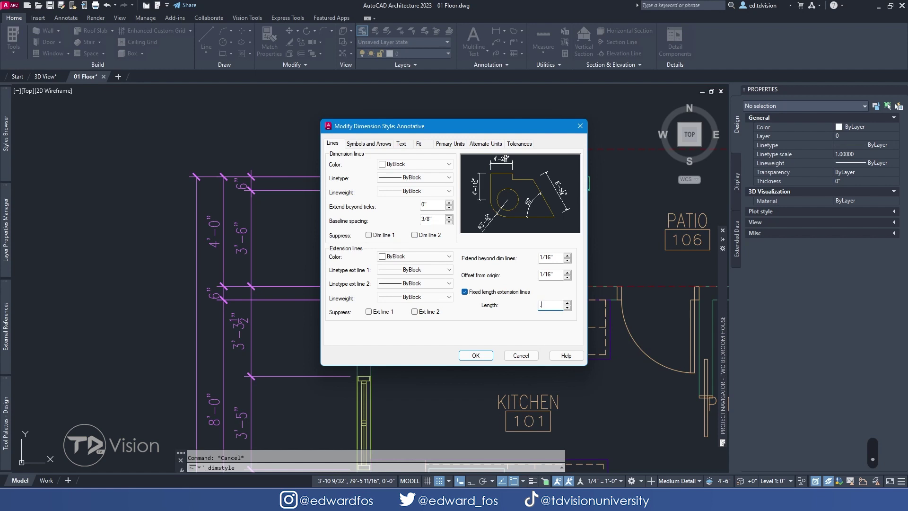
pyautogui.write('.25')
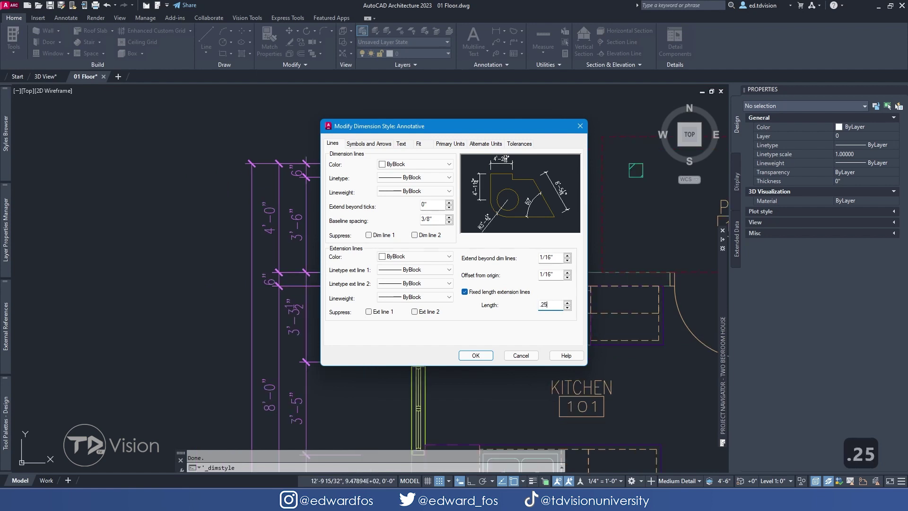
pyautogui.click(478, 355)
pyautogui.click(512, 317)
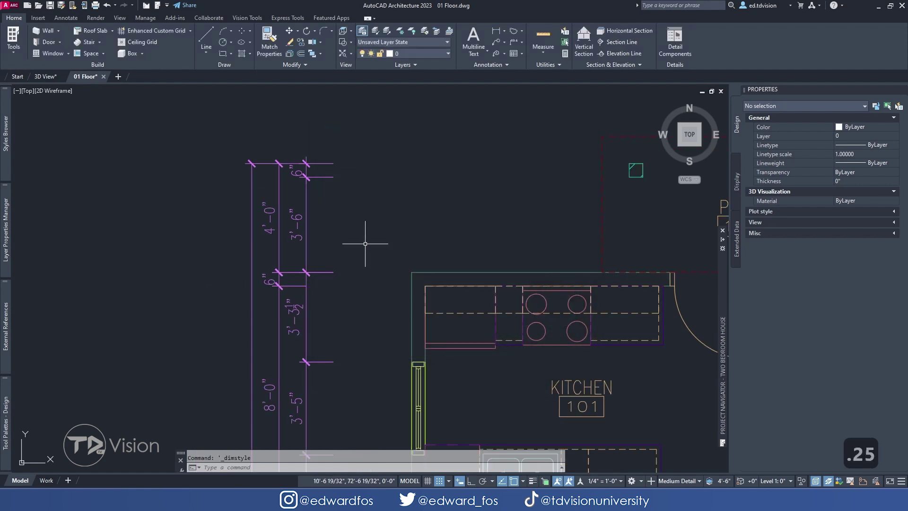
pyautogui.scroll(-3, 365, 244)
pyautogui.moveTo(372, 290); pyautogui.dragTo(379, 194, button='middle')
pyautogui.moveTo(369, 116); pyautogui.dragTo(439, 107, button='middle')
pyautogui.moveTo(436, 61); pyautogui.dragTo(444, 267, button='middle')
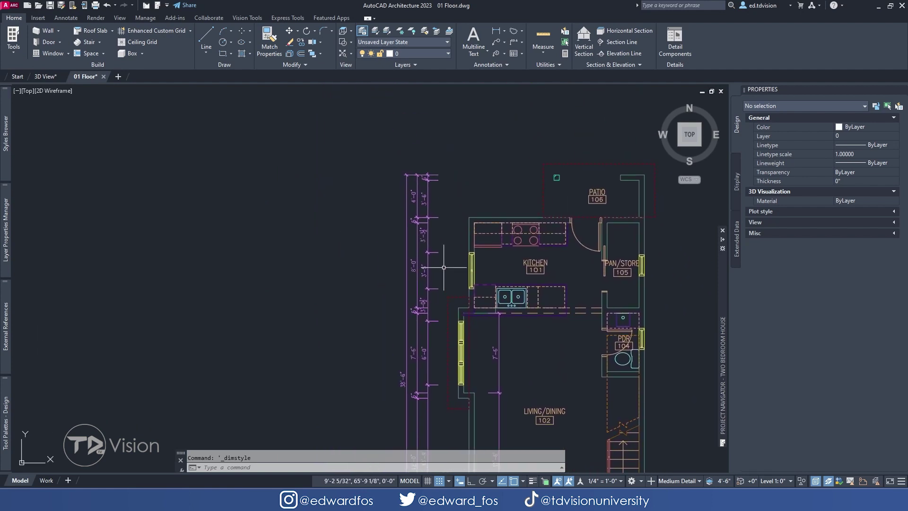
pyautogui.scroll(4, 428, 177)
pyautogui.click(433, 170)
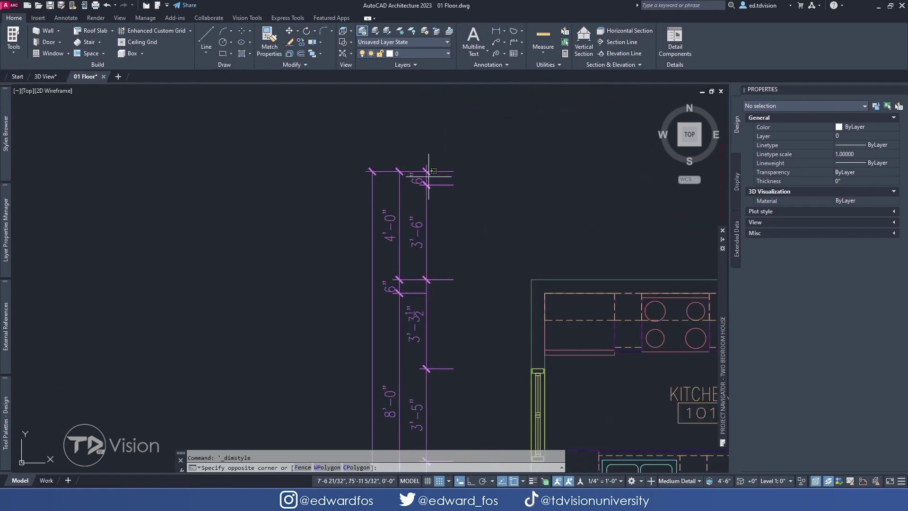
pyautogui.click(428, 175)
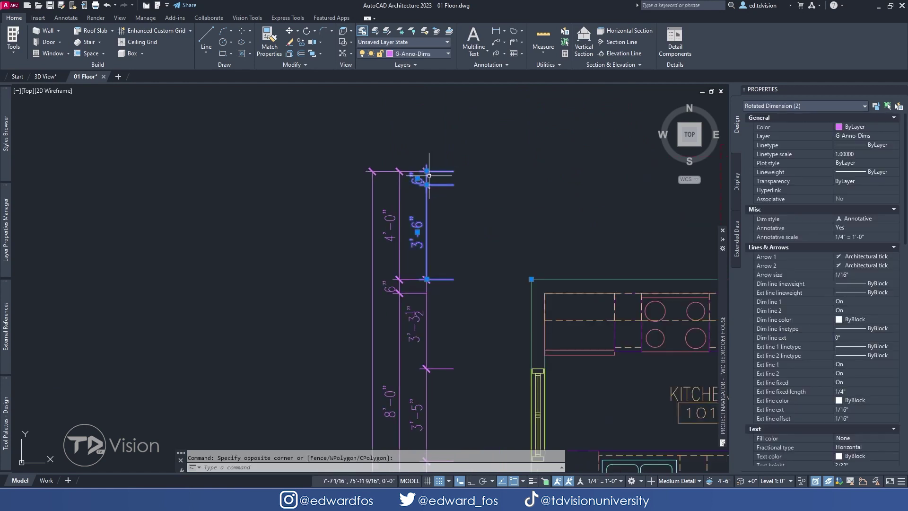
pyautogui.press('Escape')
pyautogui.moveTo(427, 173)
pyautogui.click(483, 198)
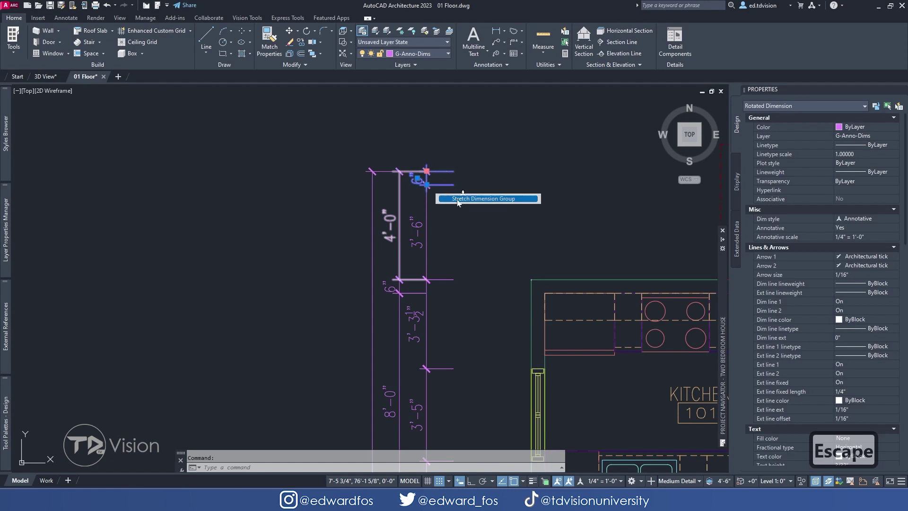
pyautogui.scroll(-4, 339, 161)
pyautogui.press('Escape')
pyautogui.scroll(-3, 340, 160)
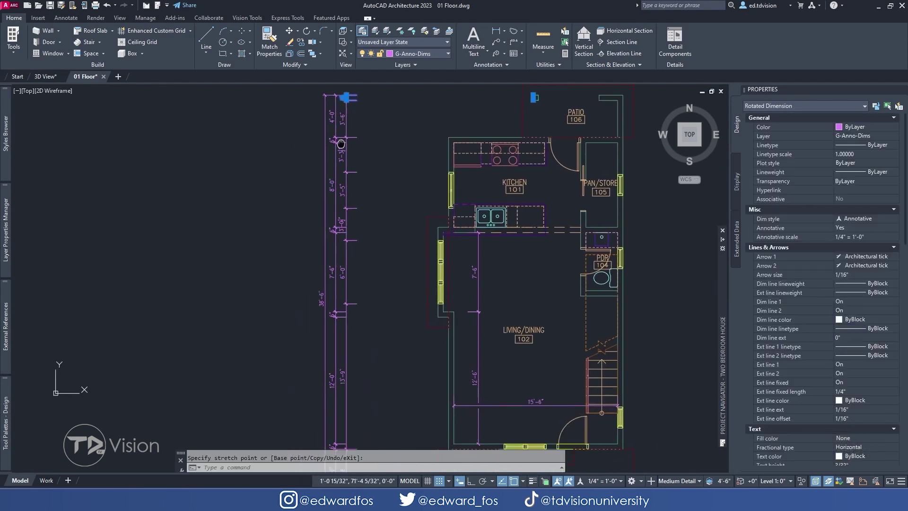
# Stretch the west exterior dimension strings as a dimension group eastward, closer to the walls of kitchen 101.
pyautogui.scroll(6, 367, 155)
pyautogui.moveTo(376, 125)
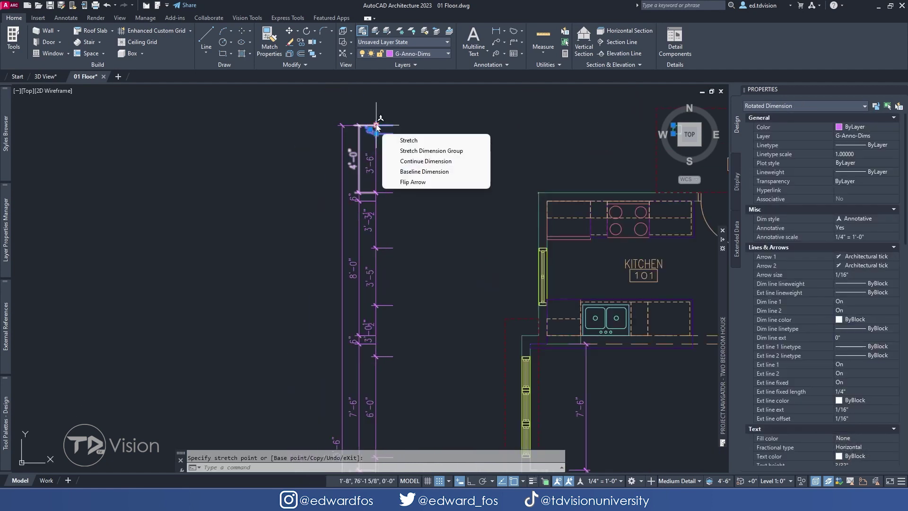
pyautogui.click(427, 150)
pyautogui.click(475, 125)
pyautogui.press('Escape')
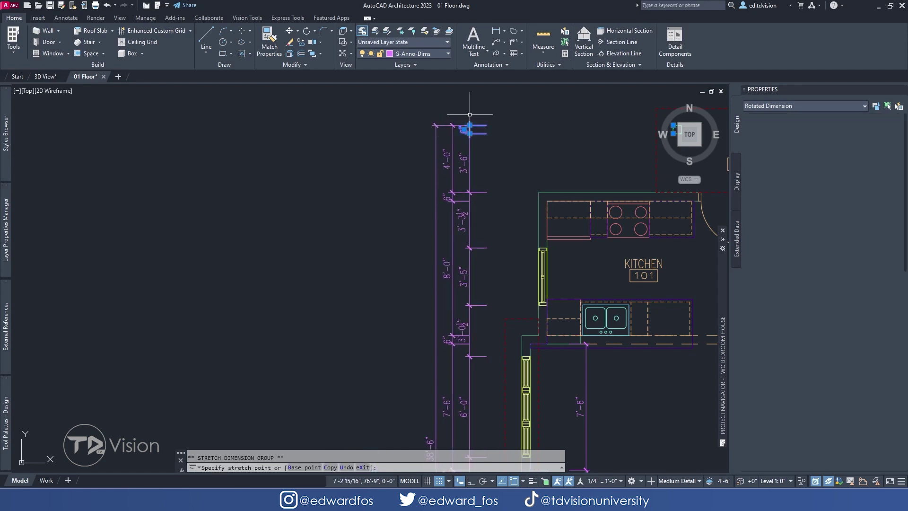
pyautogui.moveTo(615, 378); pyautogui.dragTo(516, 260, button='middle')
pyautogui.press('Escape')
pyautogui.press('Escape')
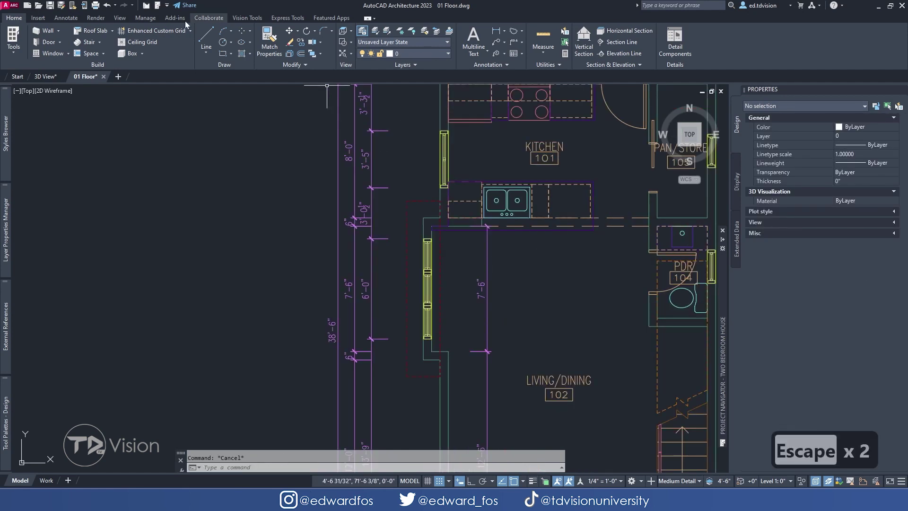
pyautogui.click(67, 19)
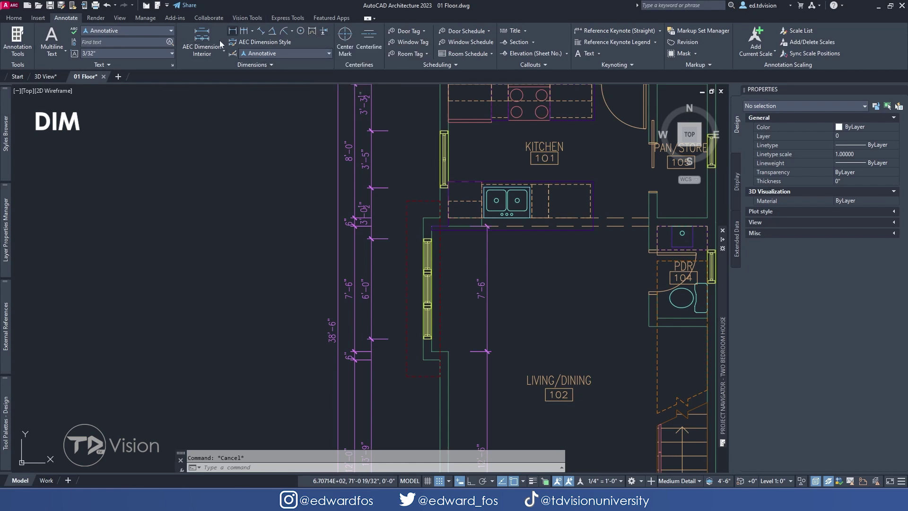
pyautogui.click(312, 34)
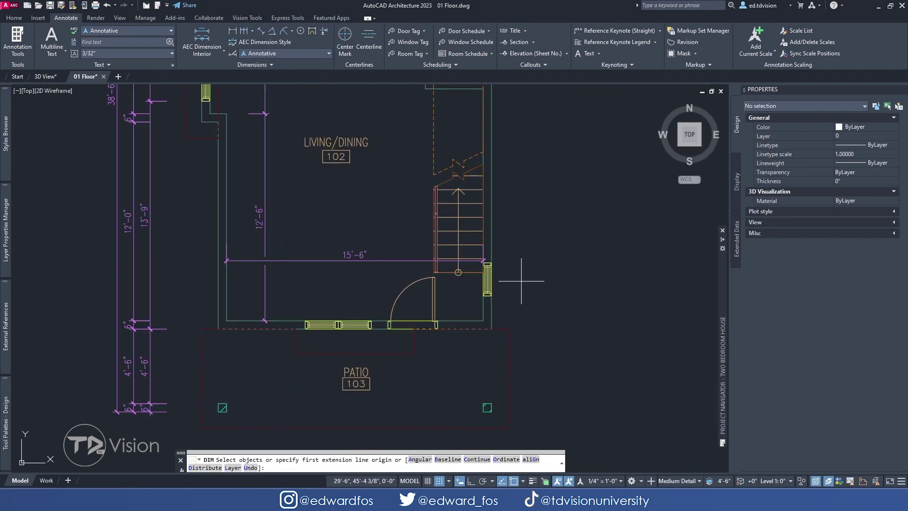
pyautogui.click(507, 328)
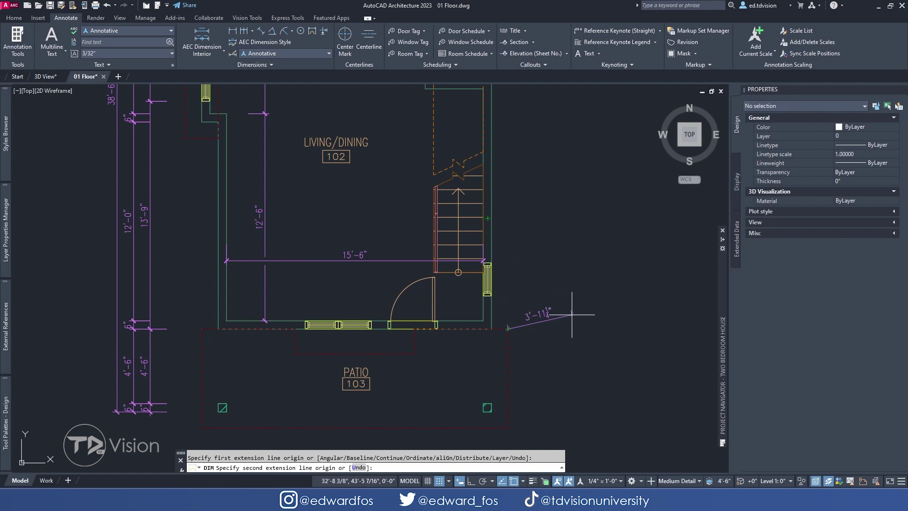
pyautogui.press('Escape')
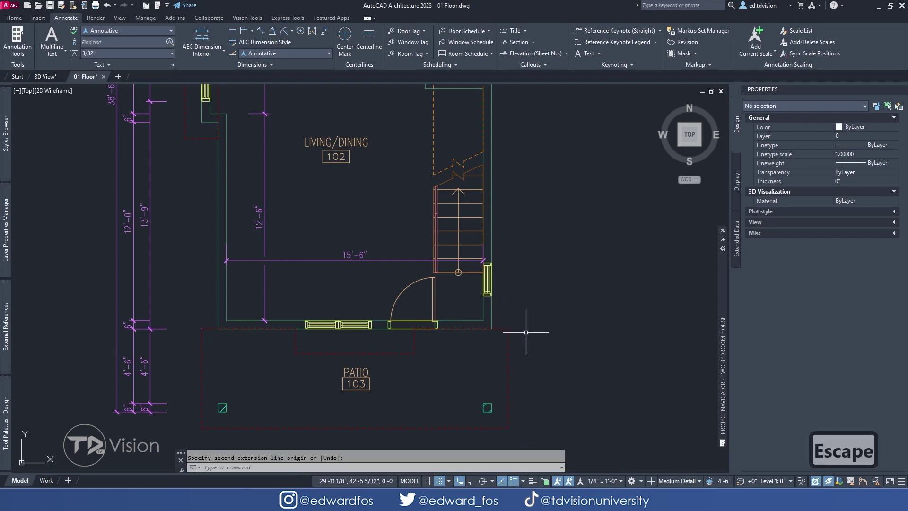
# Use DIM to dimension between the two mullions of Living/Dining 102's west window, on the overall window dimension's line, breaking up the overlap.
pyautogui.press('space')
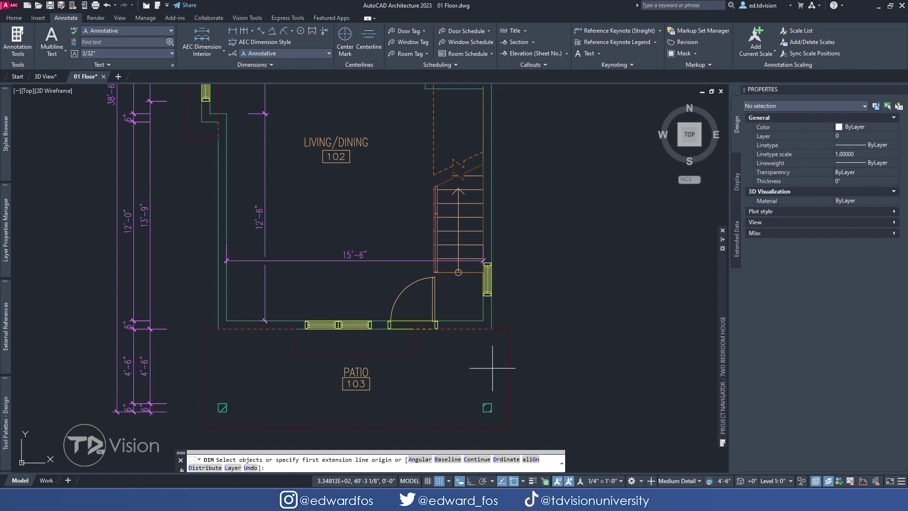
pyautogui.moveTo(545, 295); pyautogui.dragTo(532, 309, button='middle')
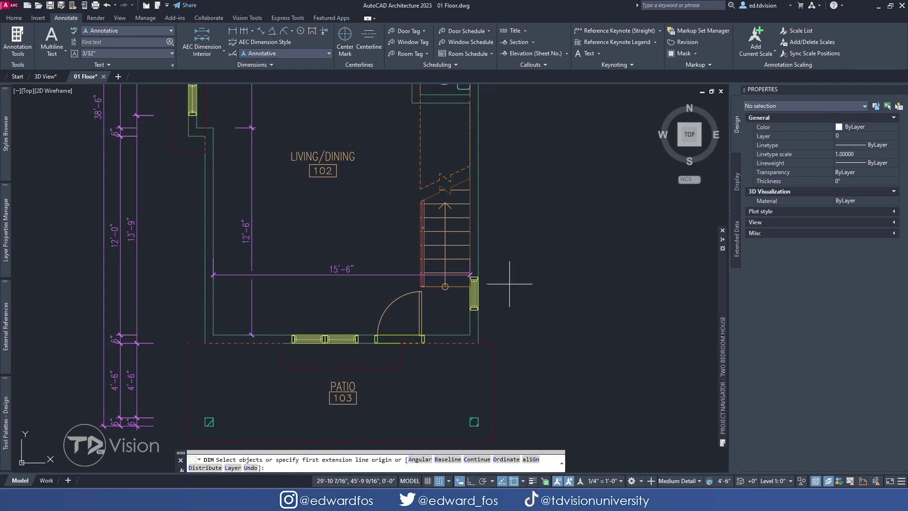
pyautogui.moveTo(543, 259); pyautogui.dragTo(513, 270, button='middle')
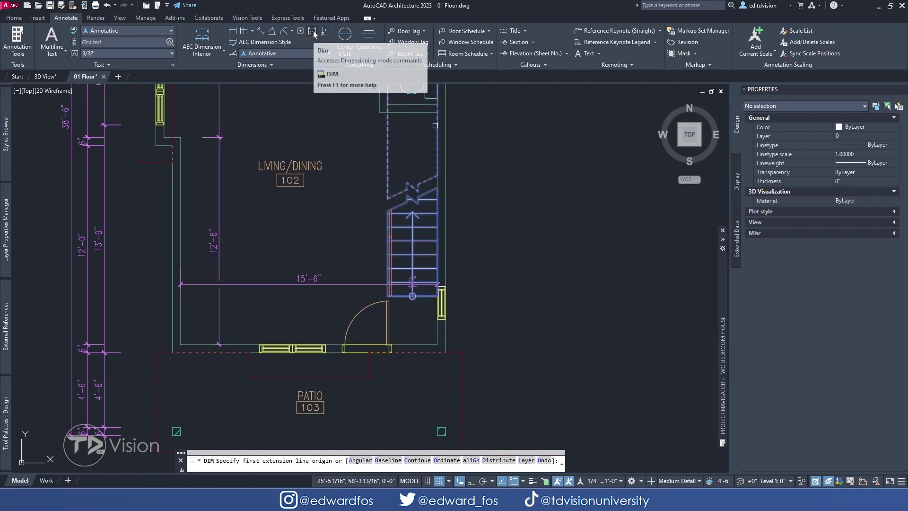
pyautogui.scroll(6, 421, 294)
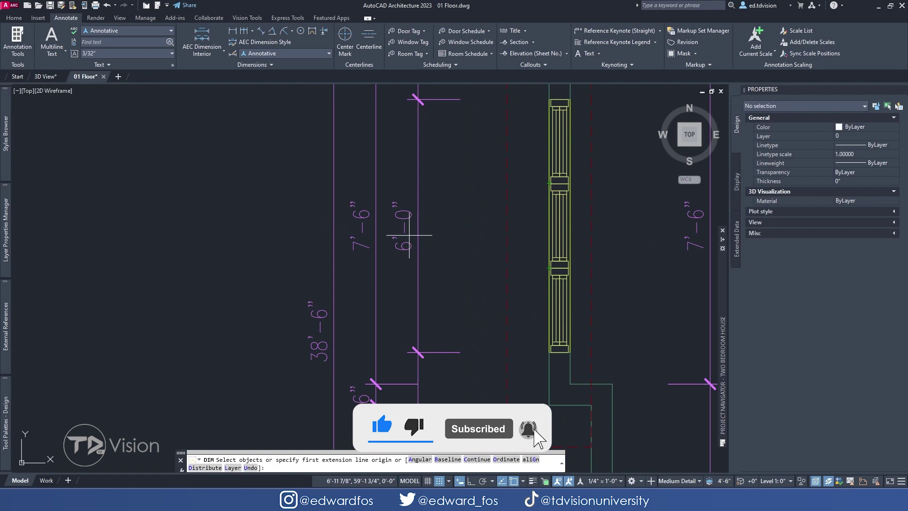
pyautogui.scroll(4, 551, 182)
pyautogui.click(551, 182)
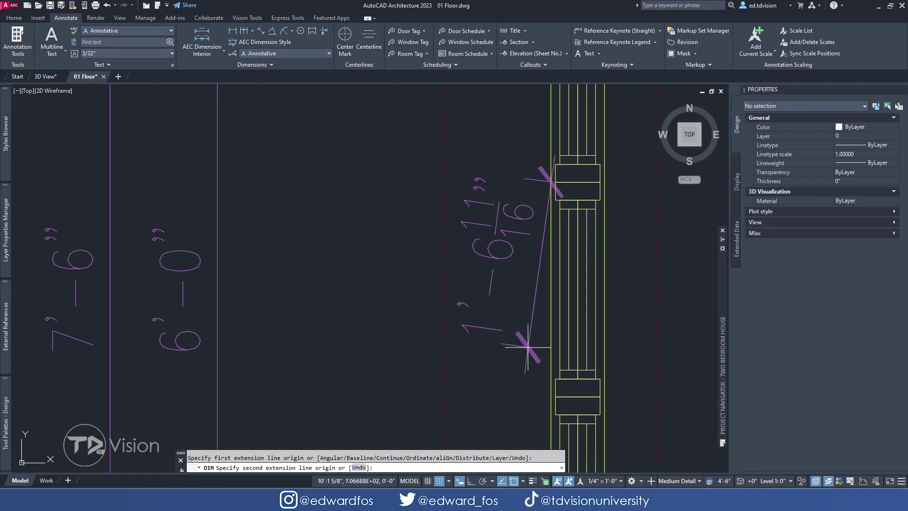
pyautogui.click(550, 397)
pyautogui.moveTo(547, 397); pyautogui.dragTo(676, 321, button='middle')
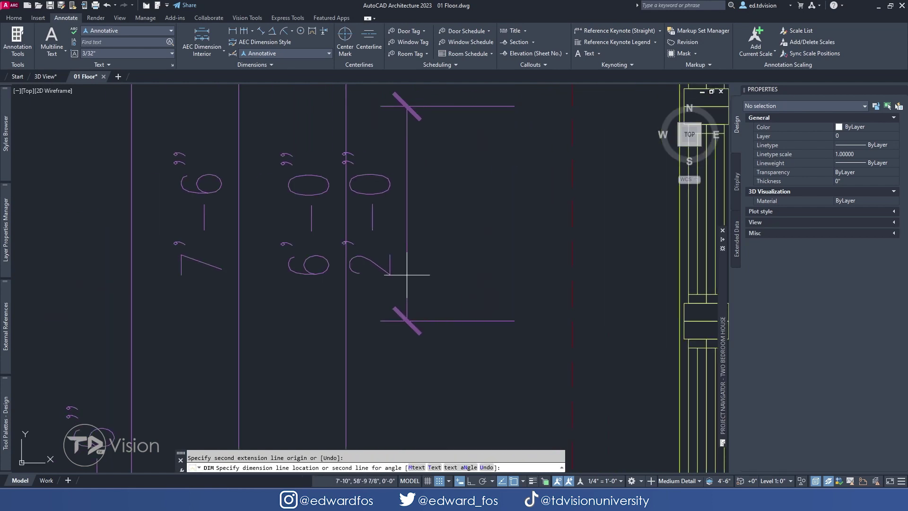
pyautogui.click(345, 321)
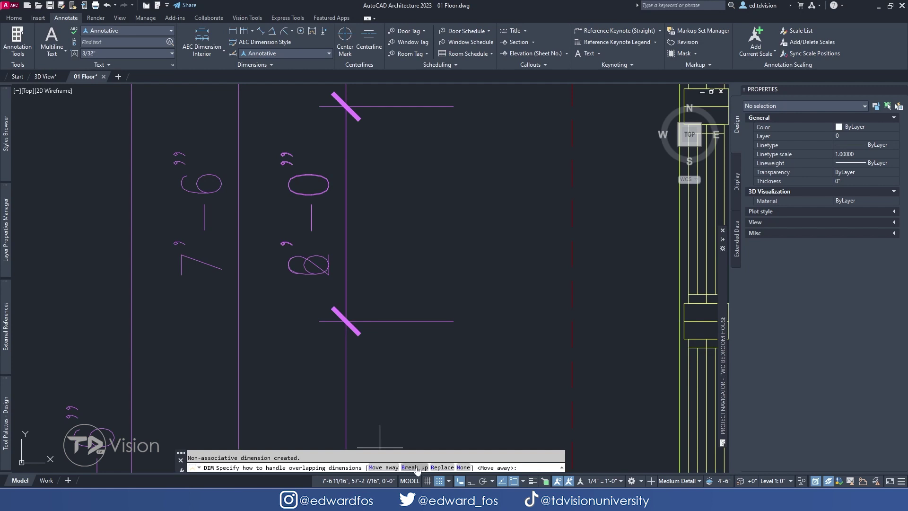
pyautogui.scroll(-3, 341, 282)
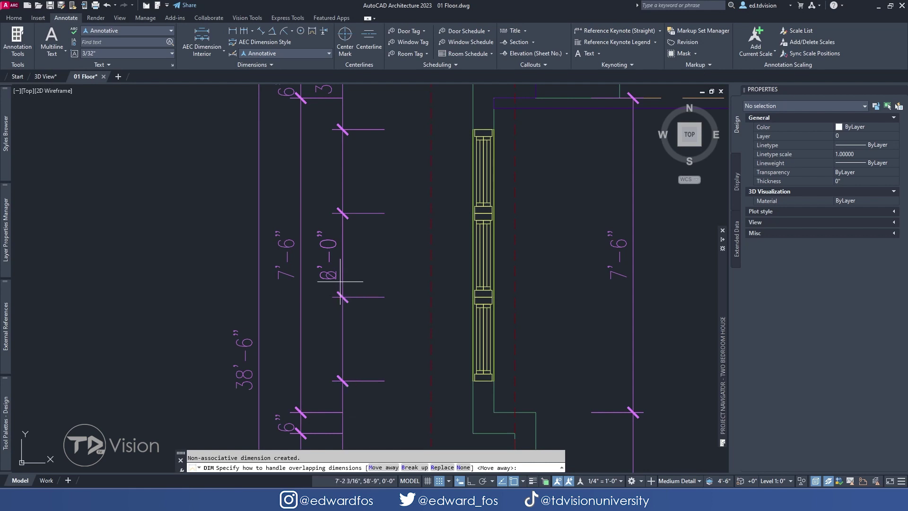
pyautogui.click(411, 469)
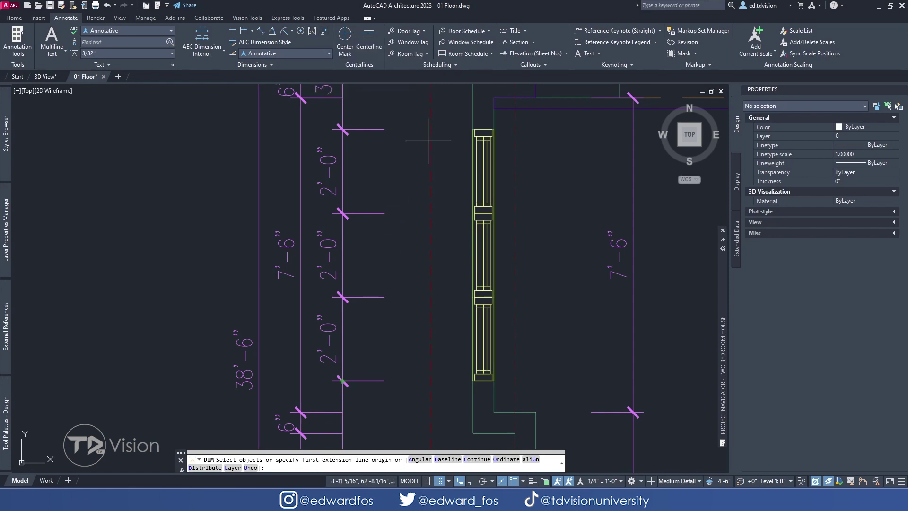
# Examine the individual window panel dimensions west of Living/Dining 102 together with the surrounding floor plan.
pyautogui.scroll(-3, 544, 246)
pyautogui.moveTo(541, 249); pyautogui.dragTo(416, 233, button='middle')
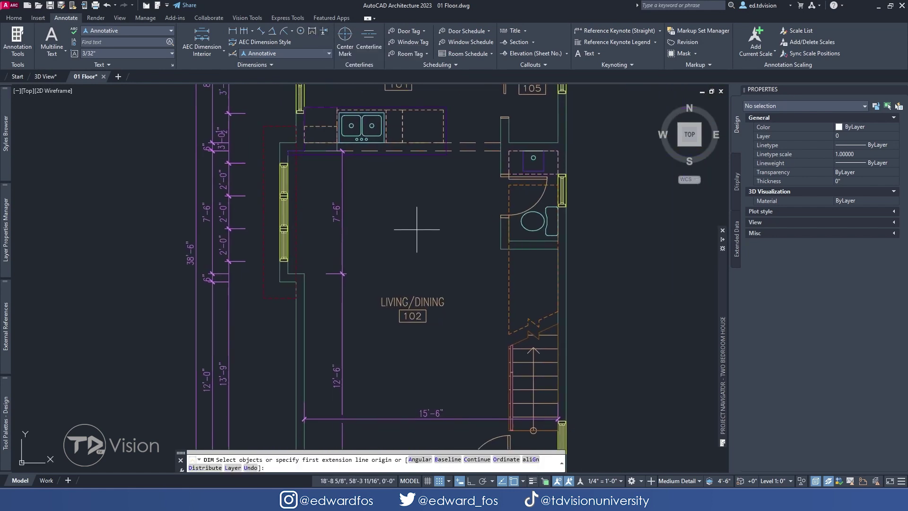
pyautogui.click(340, 223)
pyautogui.scroll(4, 344, 213)
pyautogui.press('Escape')
pyautogui.press('Escape')
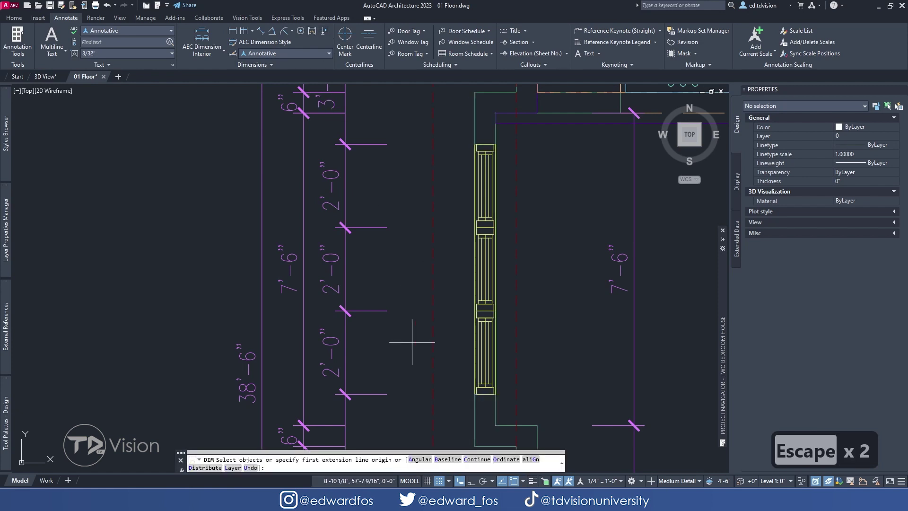
pyautogui.scroll(-6, 415, 339)
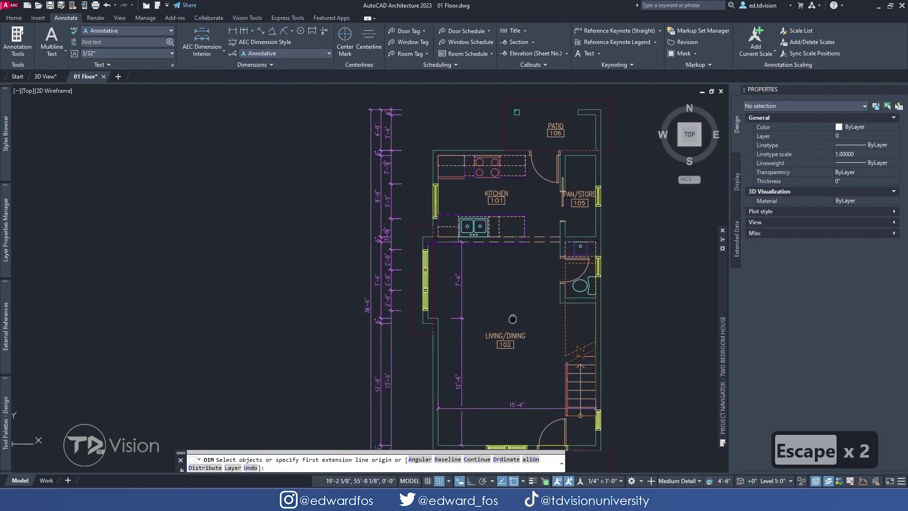
pyautogui.scroll(5, 421, 263)
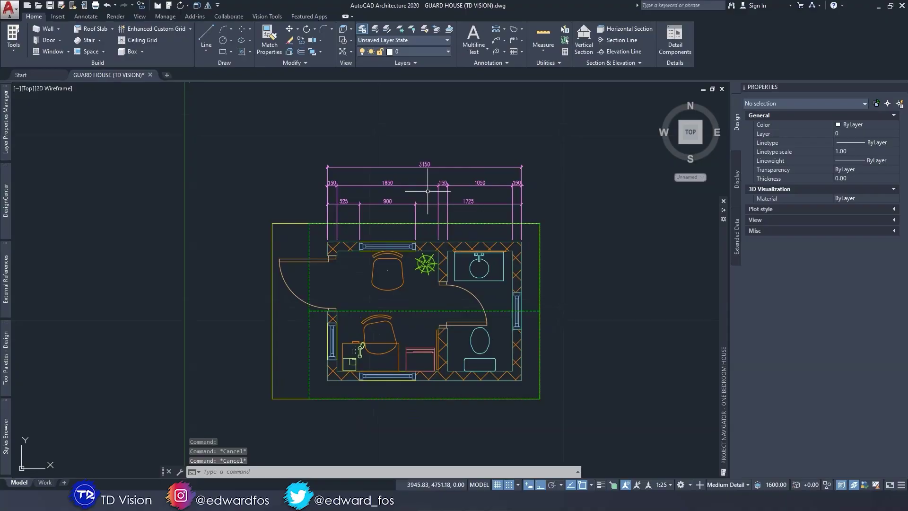
# In the GUARD HOUSE drawing, add an AEC dimension matching the north one to the east wall, placed outside the roof outline.
pyautogui.moveTo(427, 191); pyautogui.dragTo(416, 158)
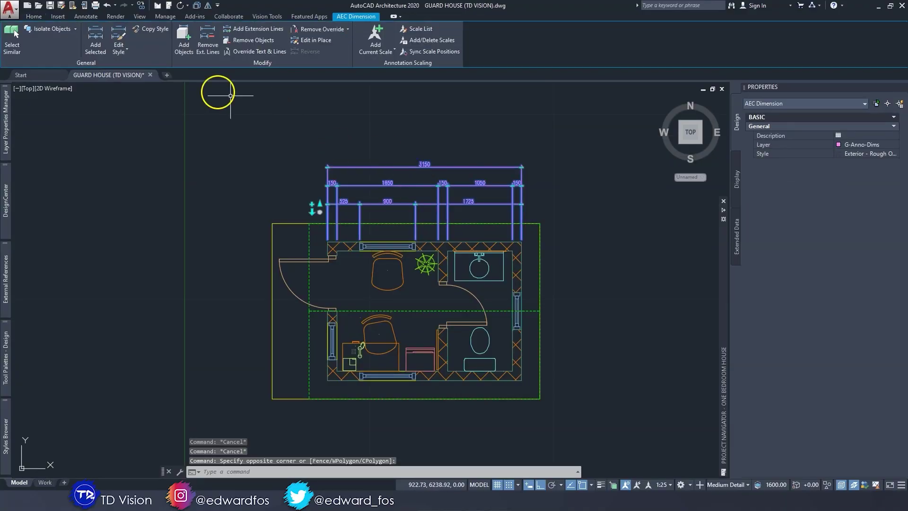
pyautogui.click(94, 39)
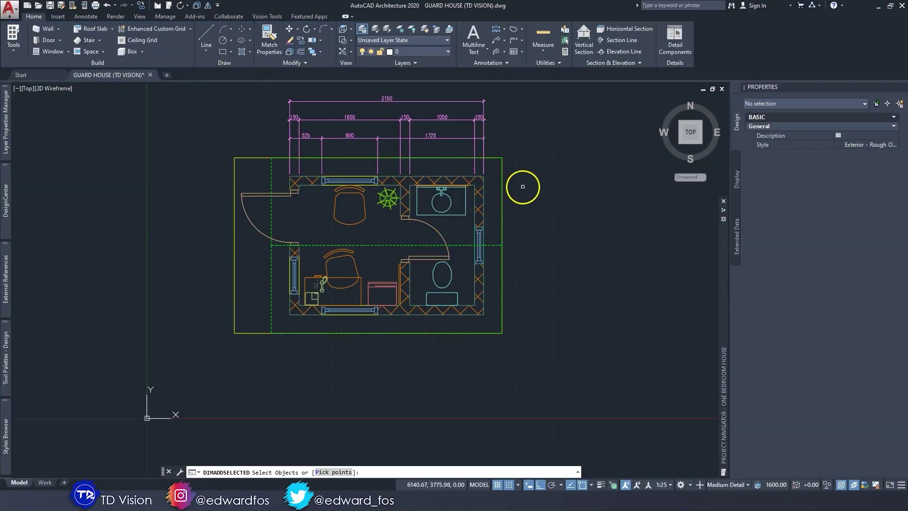
pyautogui.click(481, 209)
pyautogui.press('Return')
pyautogui.click(528, 278)
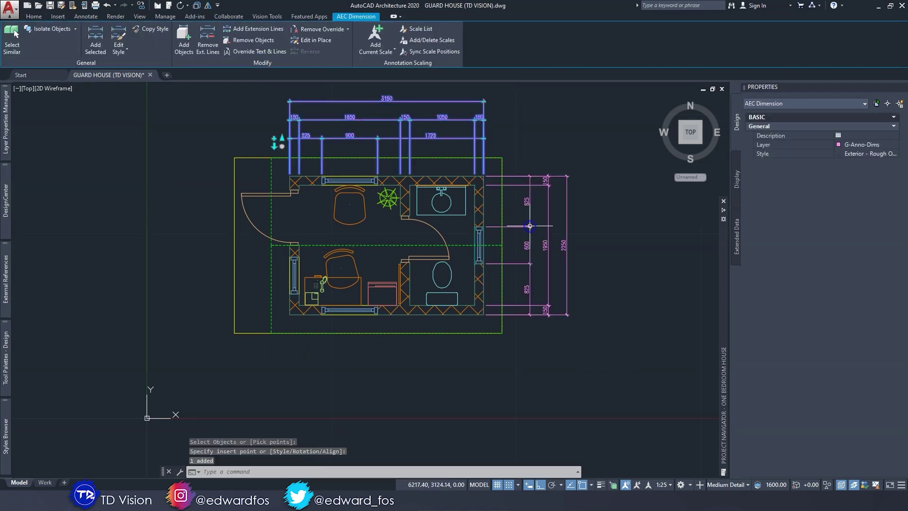
# Add a matching AEC dimension for the guard house's south wall, placed south of the roof outline.
pyautogui.scroll(3, 547, 225)
pyautogui.scroll(-3, 570, 291)
pyautogui.press('Return')
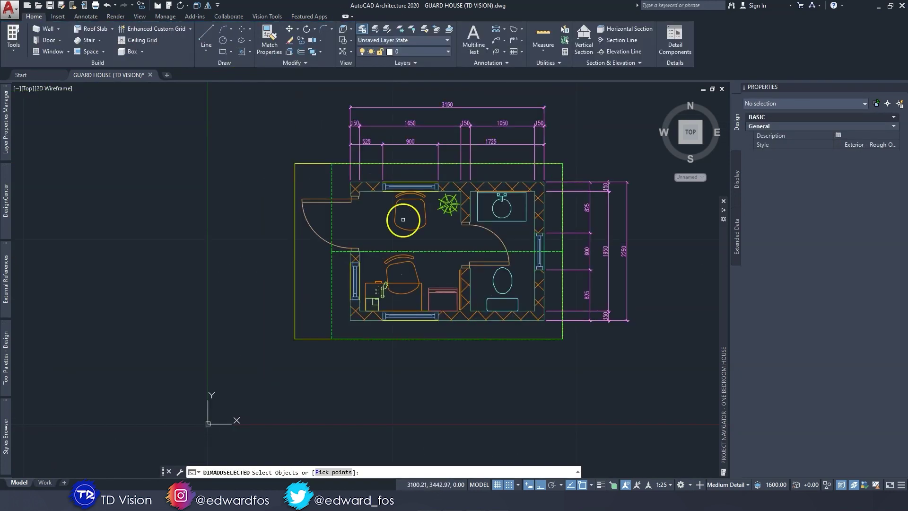
pyautogui.press('Return')
pyautogui.click(407, 376)
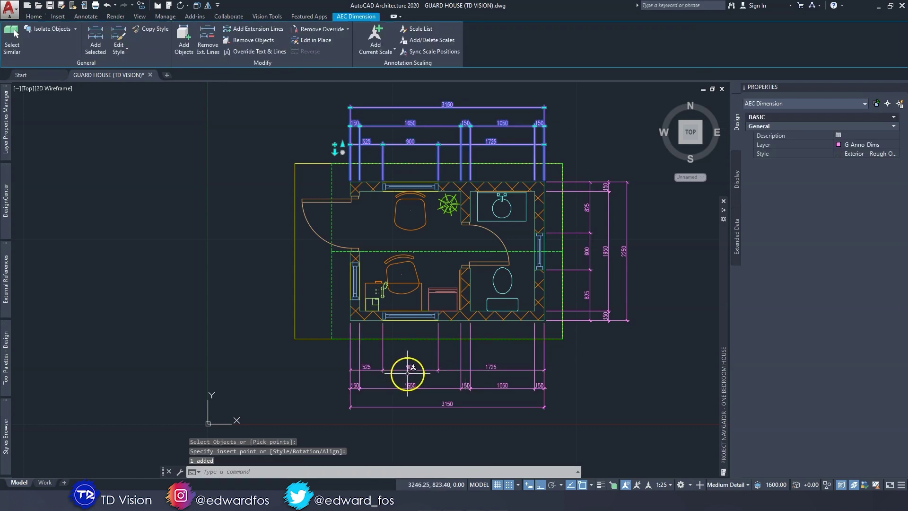
pyautogui.scroll(3, 406, 375)
pyautogui.scroll(-3, 398, 335)
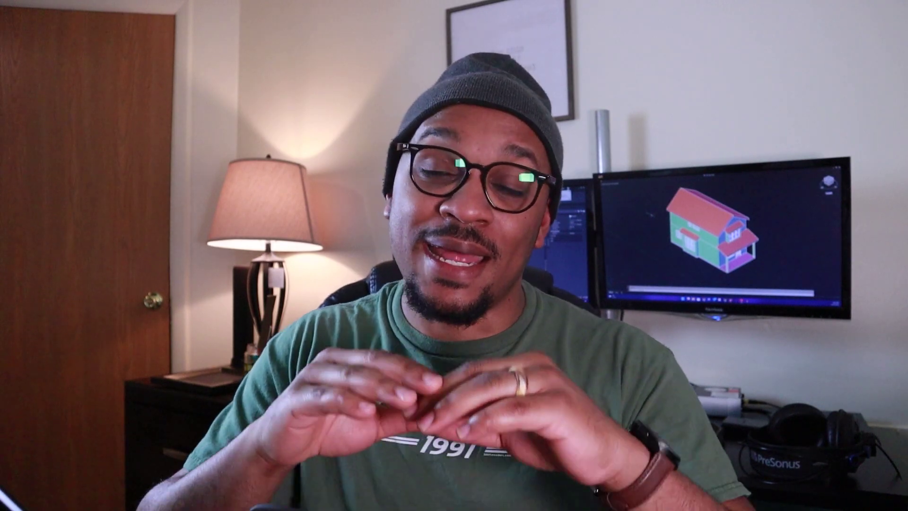